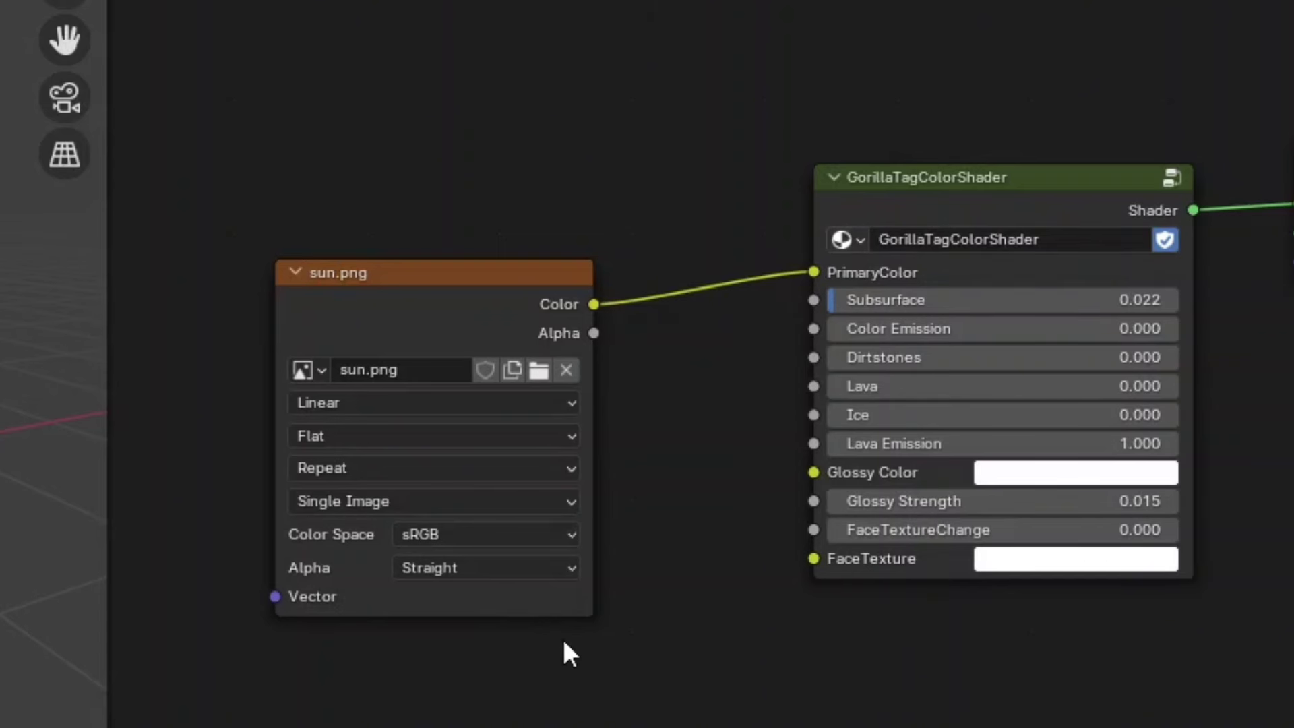
# - Reconnect the sun.png Color output from PrimaryColor to the FaceTexture input of the GorillaTagColorShader node
pyautogui.moveTo(677, 480); pyautogui.dragTo(736, 352)
pyautogui.moveTo(807, 271); pyautogui.dragTo(814, 559)
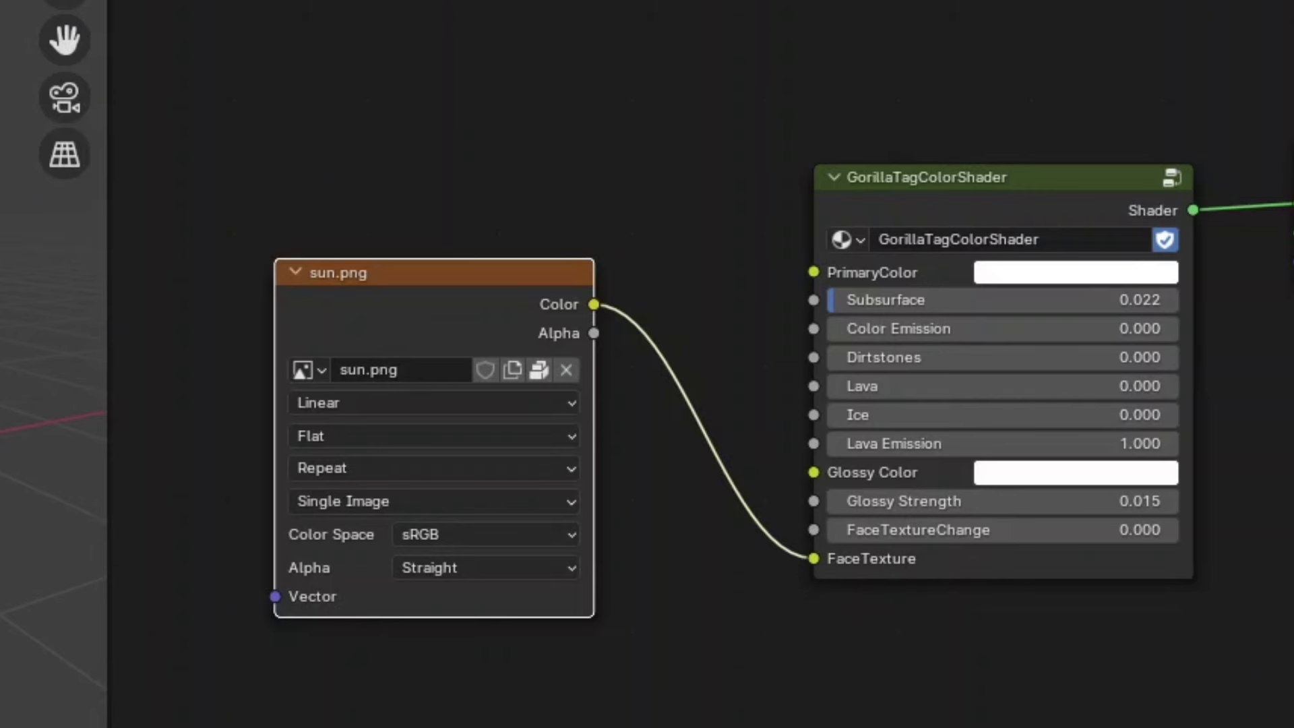
pyautogui.click(404, 693)
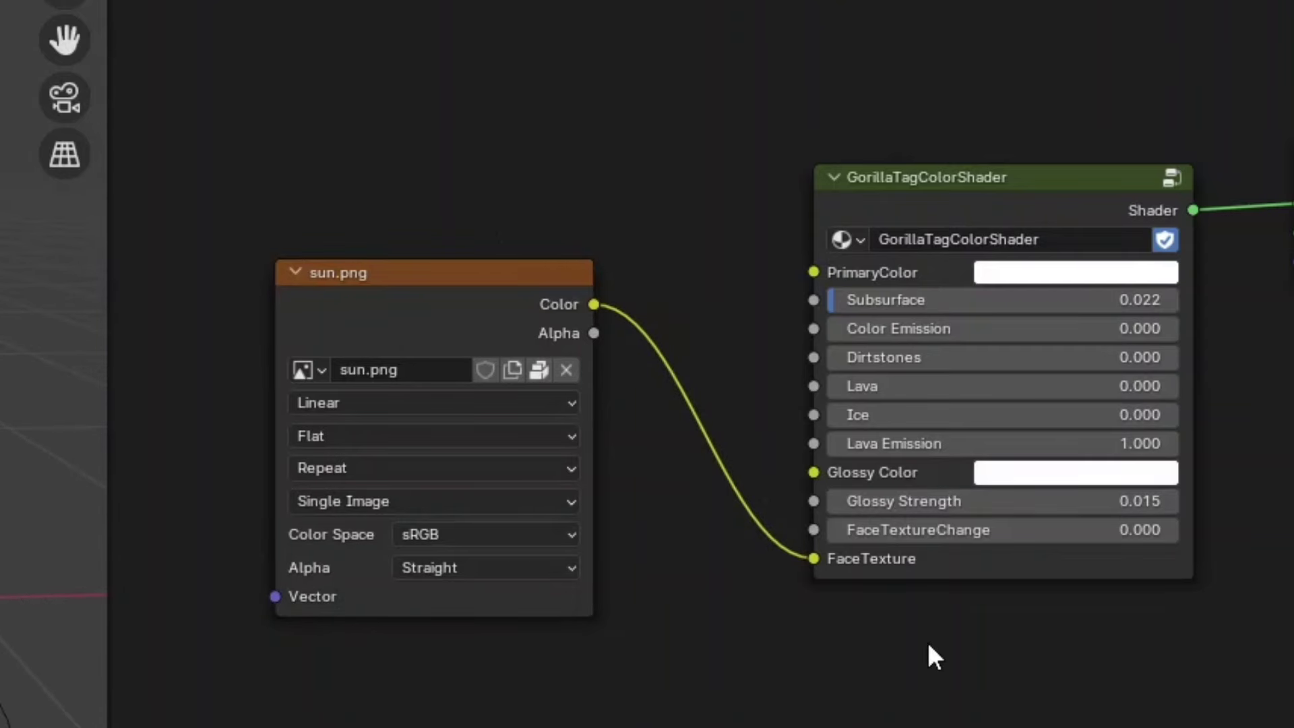
# - Raise the FaceTextureChange value on the GorillaTagColorShader node and check the gorilla's face
pyautogui.scroll(4, 927, 641)
pyautogui.scroll(-2, 927, 642)
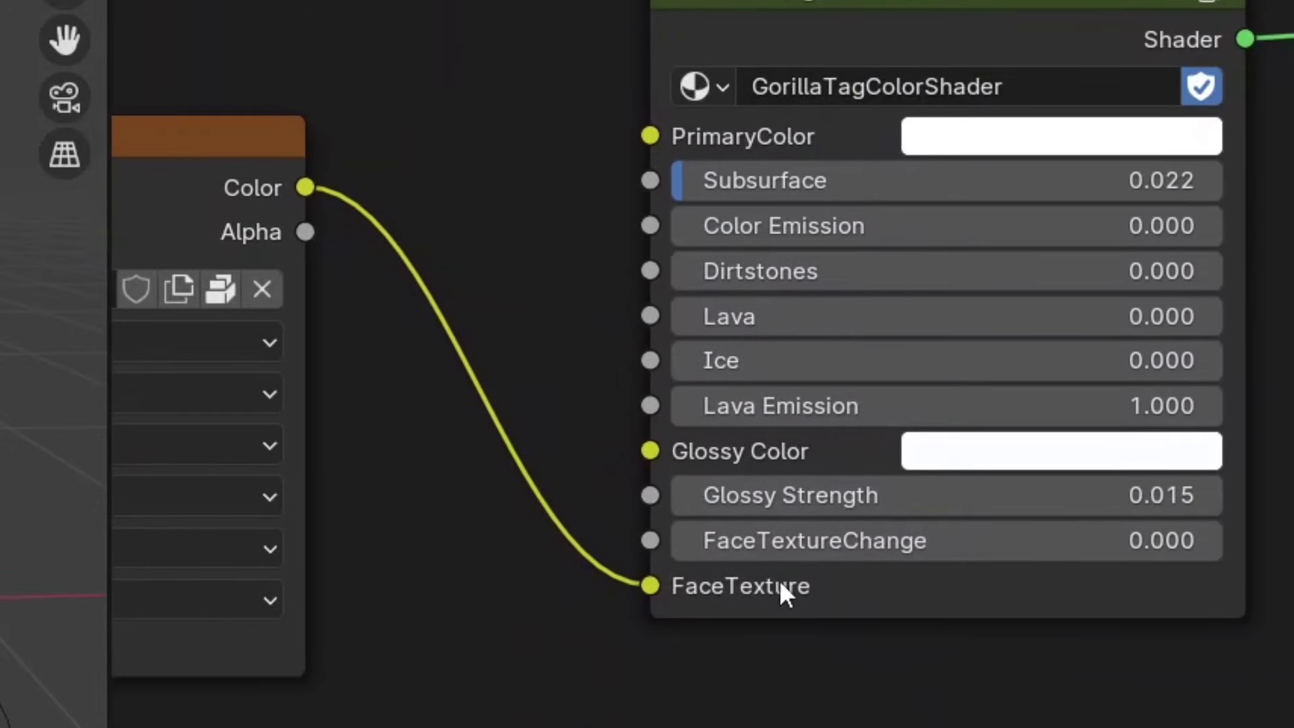
pyautogui.moveTo(674, 543); pyautogui.dragTo(1230, 549)
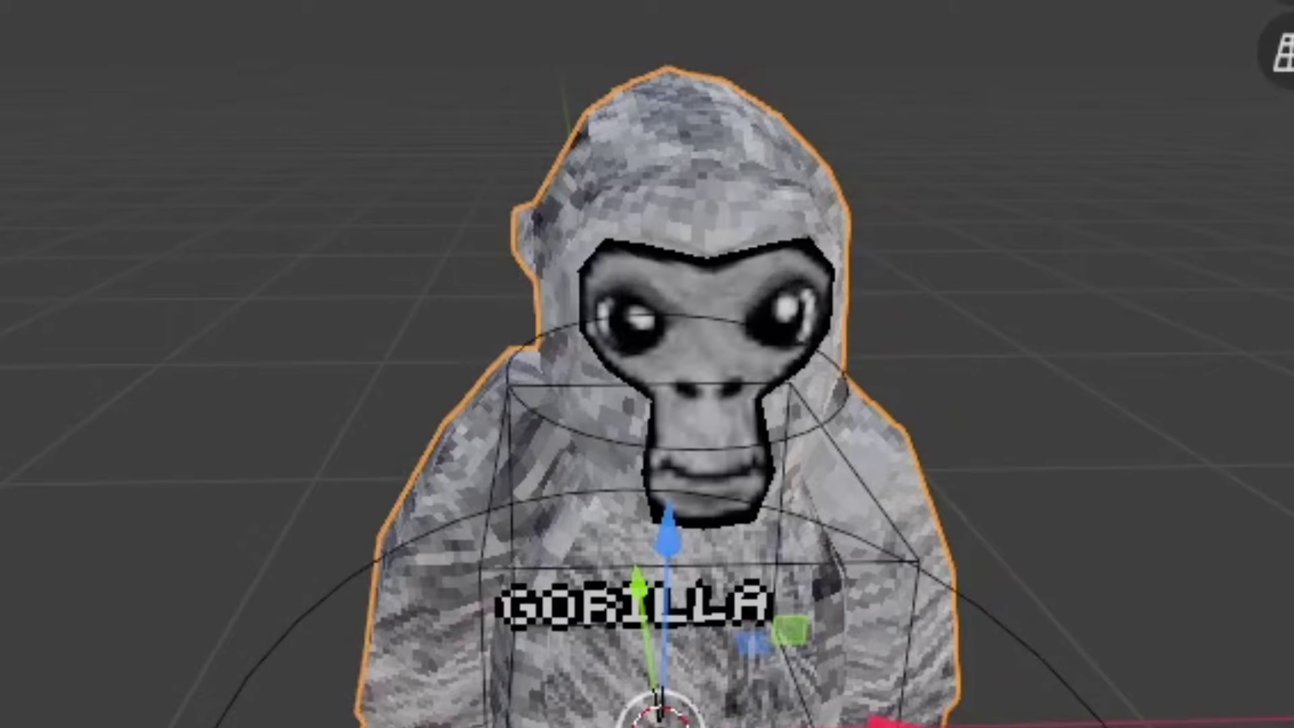
pyautogui.moveTo(1187, 396); pyautogui.dragTo(1187, 396, button='middle')
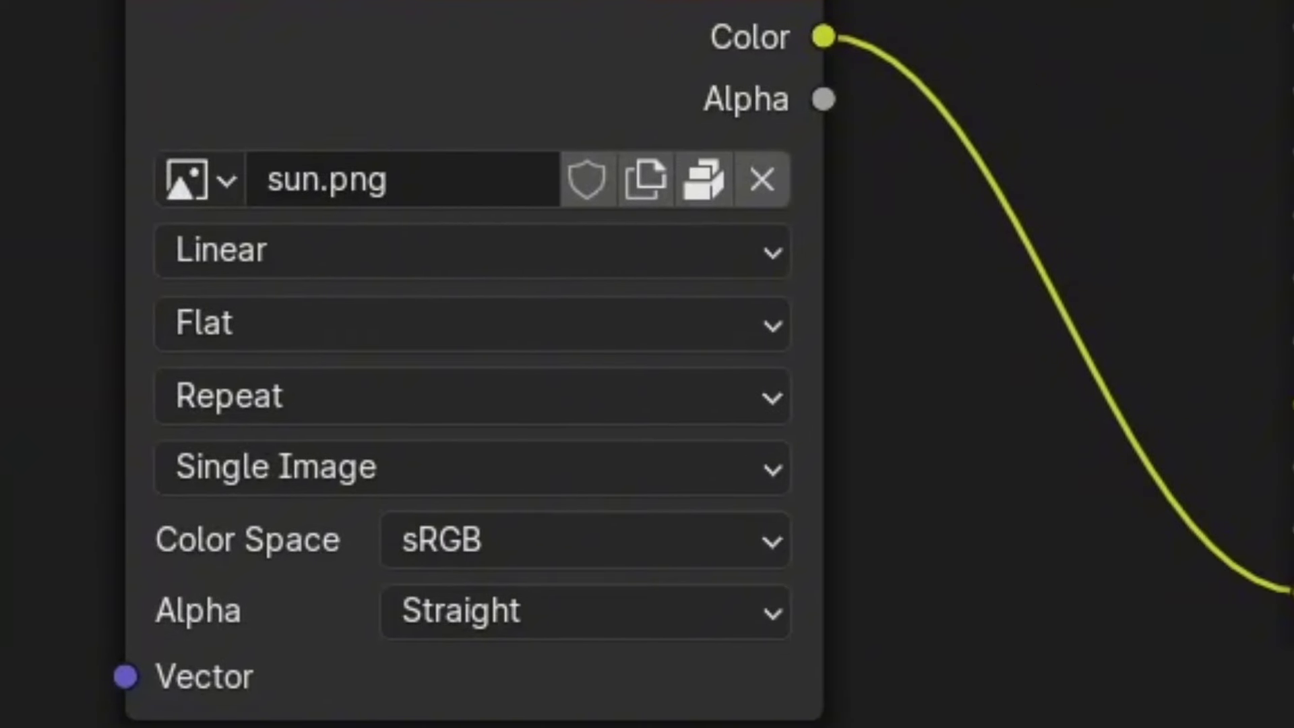
# - Set the interpolation of the sun.png image texture to Closest
pyautogui.click(422, 326)
pyautogui.click(411, 337)
pyautogui.click(330, 270)
pyautogui.click(281, 265)
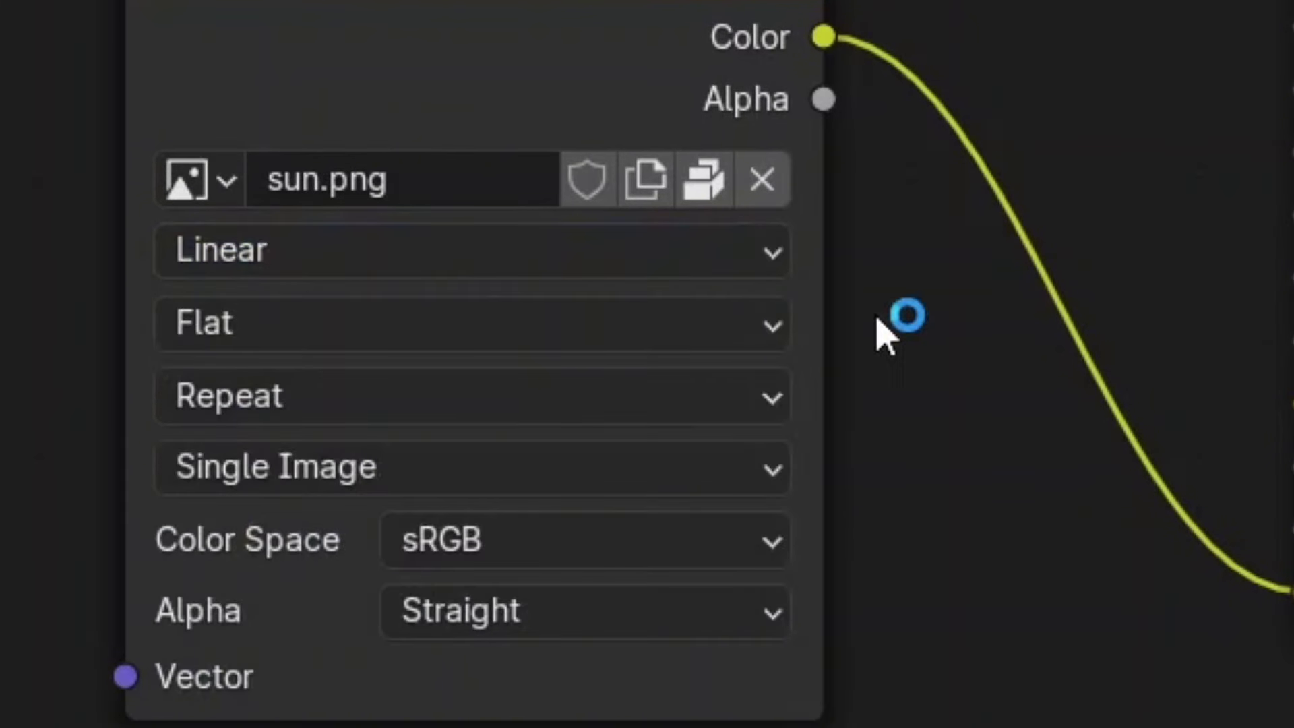
pyautogui.click(653, 265)
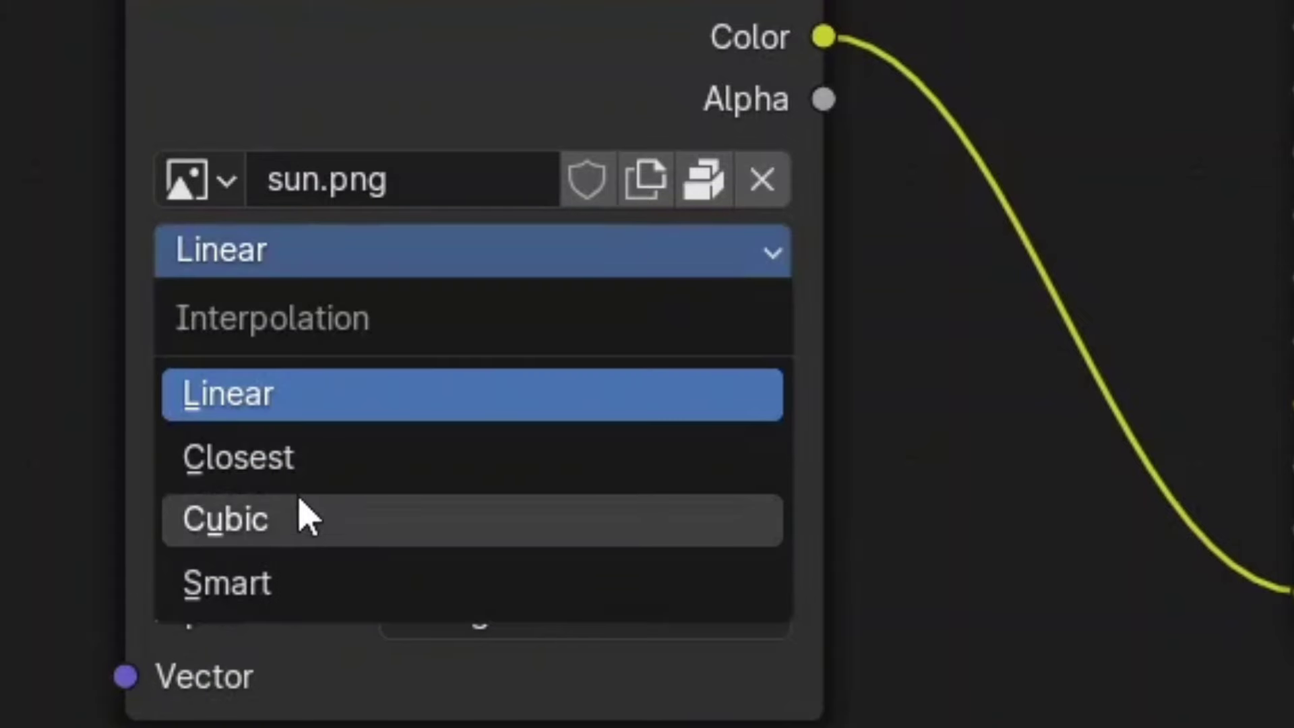
pyautogui.click(311, 465)
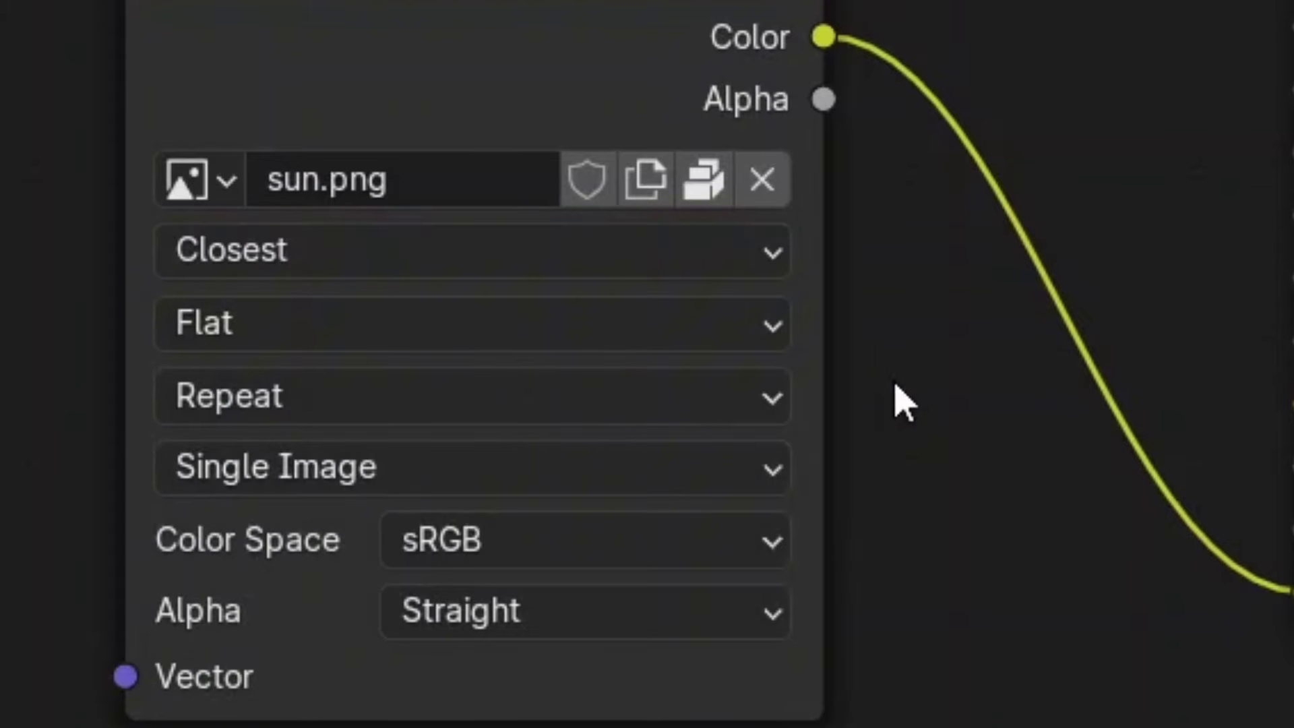
# - Switch the sun.png texture to Linear interpolation and back to Closest, comparing the sharpness of the gorilla's face
pyautogui.click(367, 260)
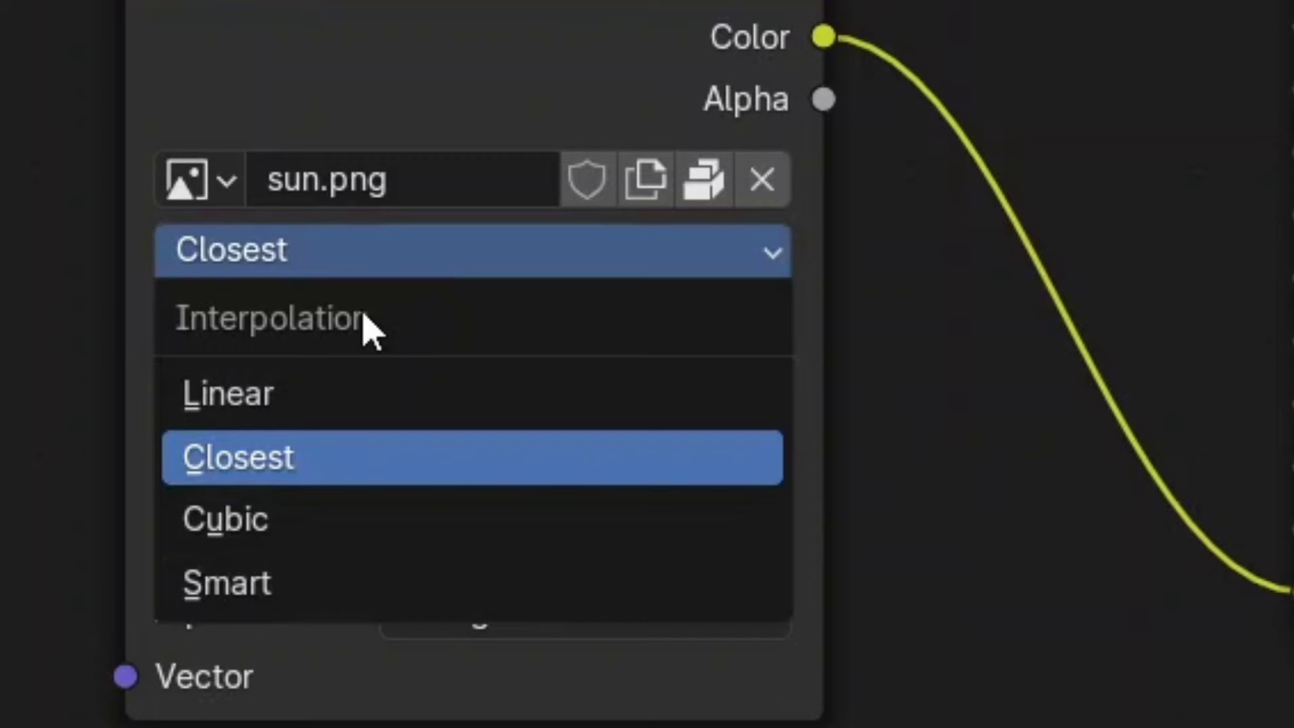
pyautogui.click(350, 394)
pyautogui.click(372, 264)
pyautogui.click(388, 457)
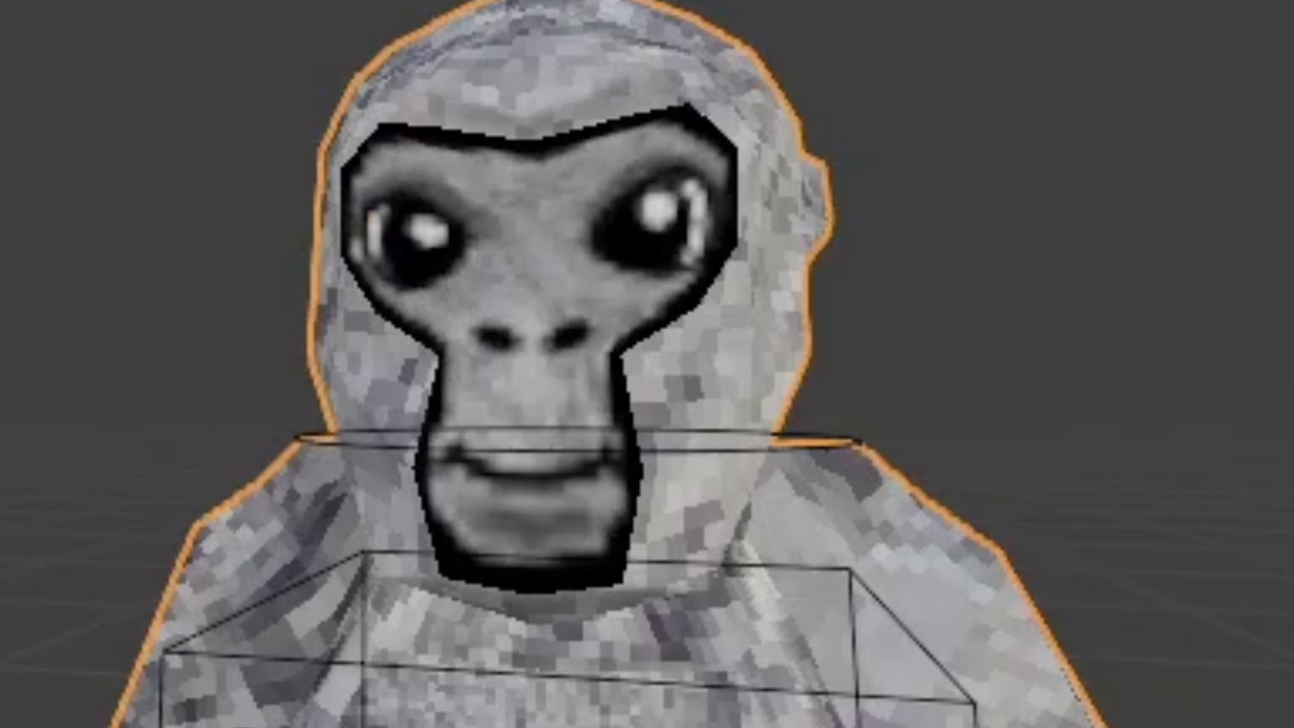
pyautogui.scroll(5, 626, 190)
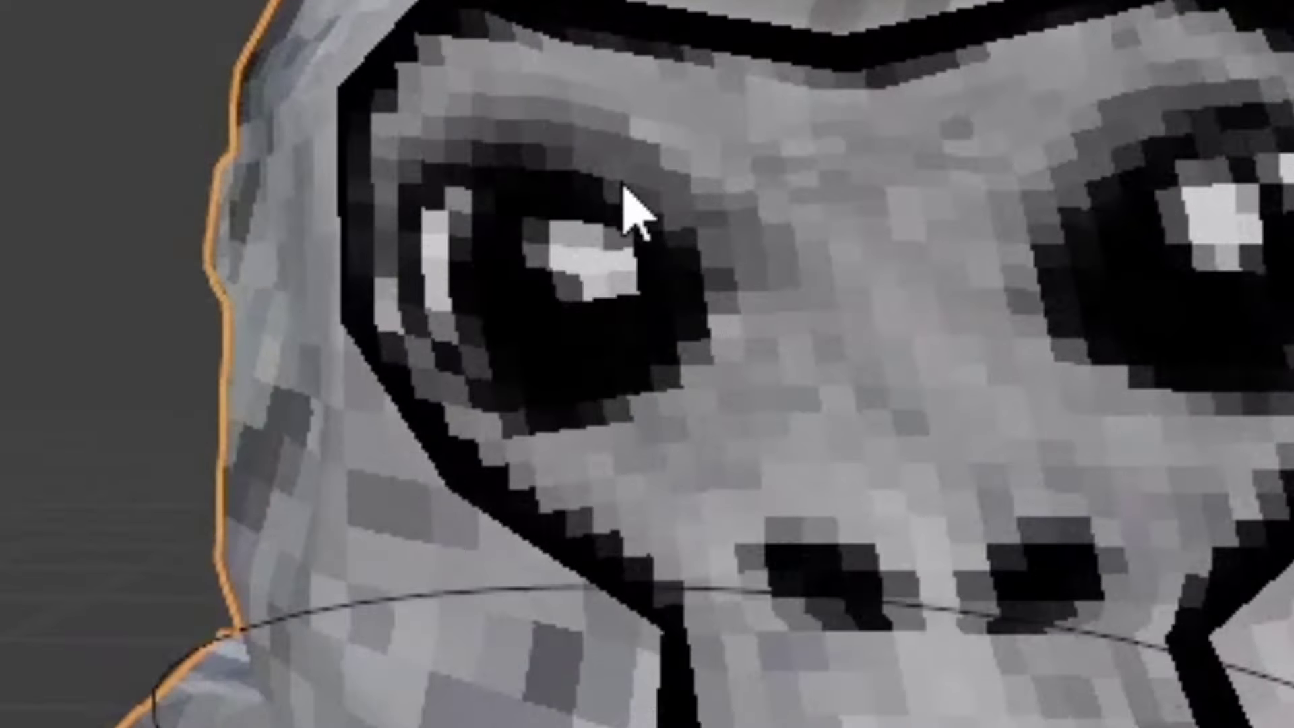
pyautogui.scroll(-5, 624, 190)
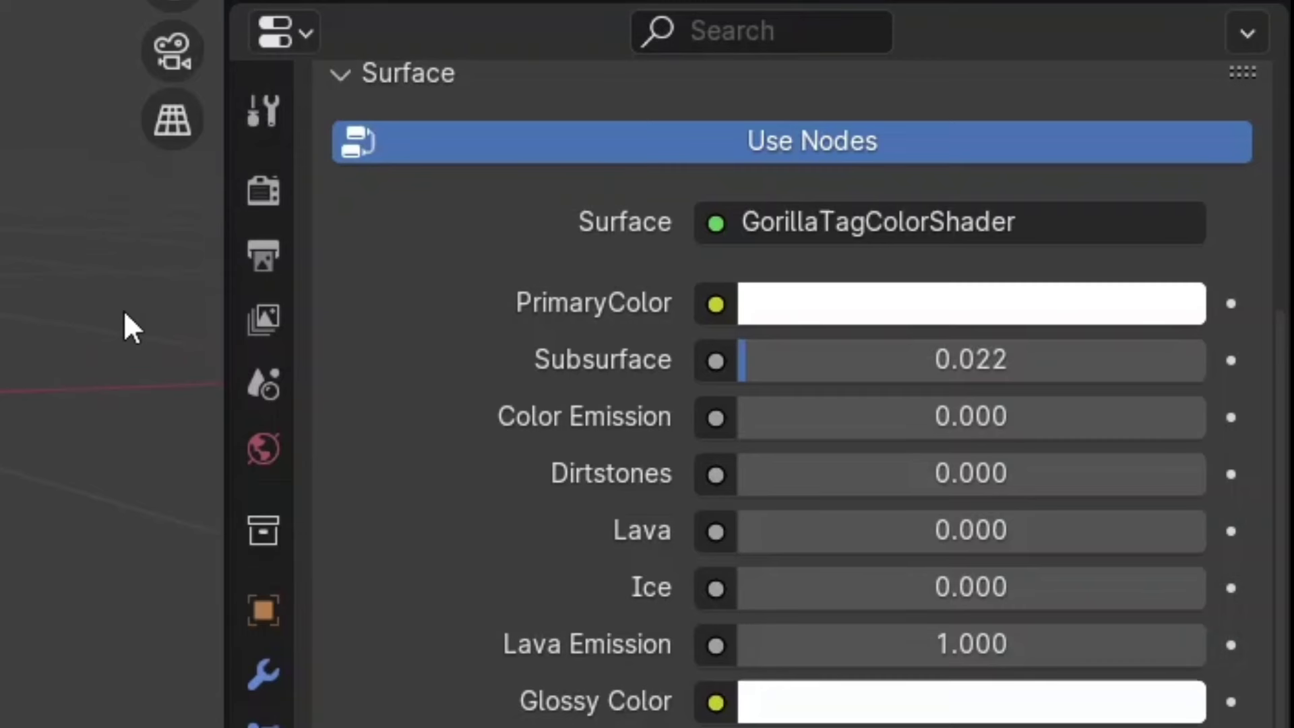
# - Enable Ambient Occlusion and Bloom in the EEVEE render settings
pyautogui.click(262, 198)
pyautogui.scroll(8, 443, 674)
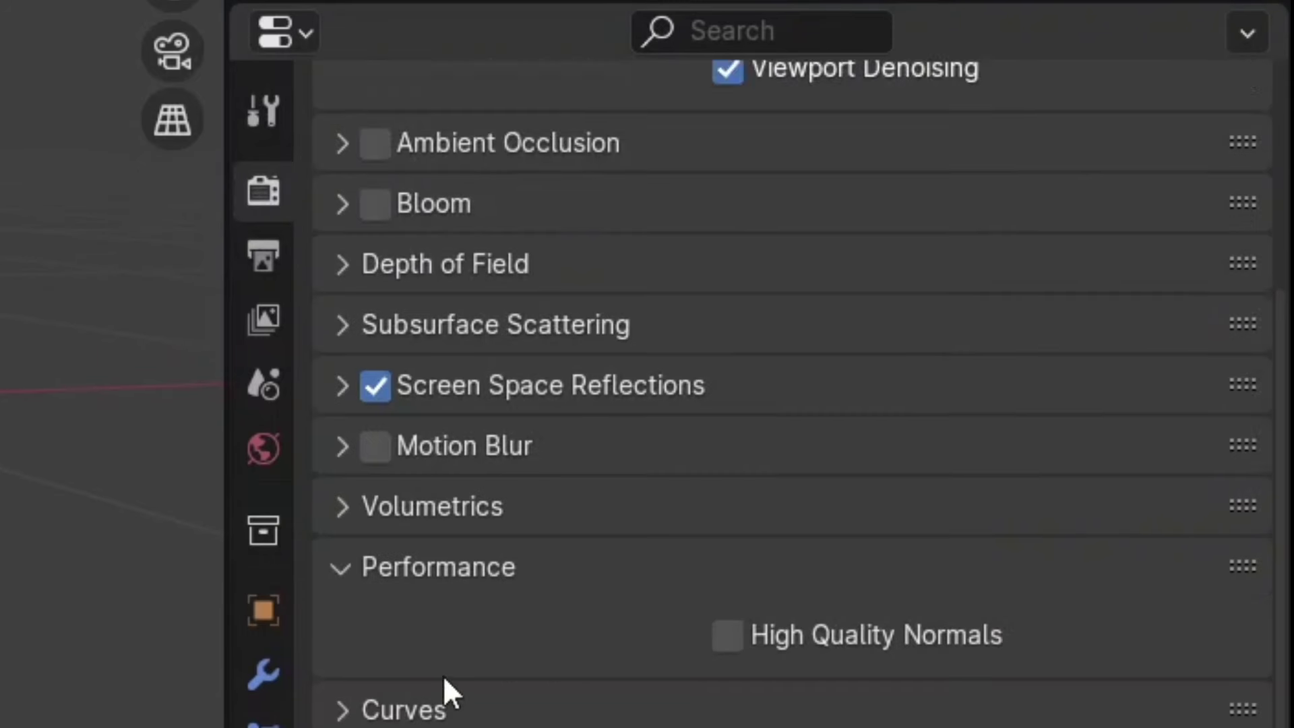
pyautogui.scroll(-2, 442, 674)
pyautogui.click(349, 645)
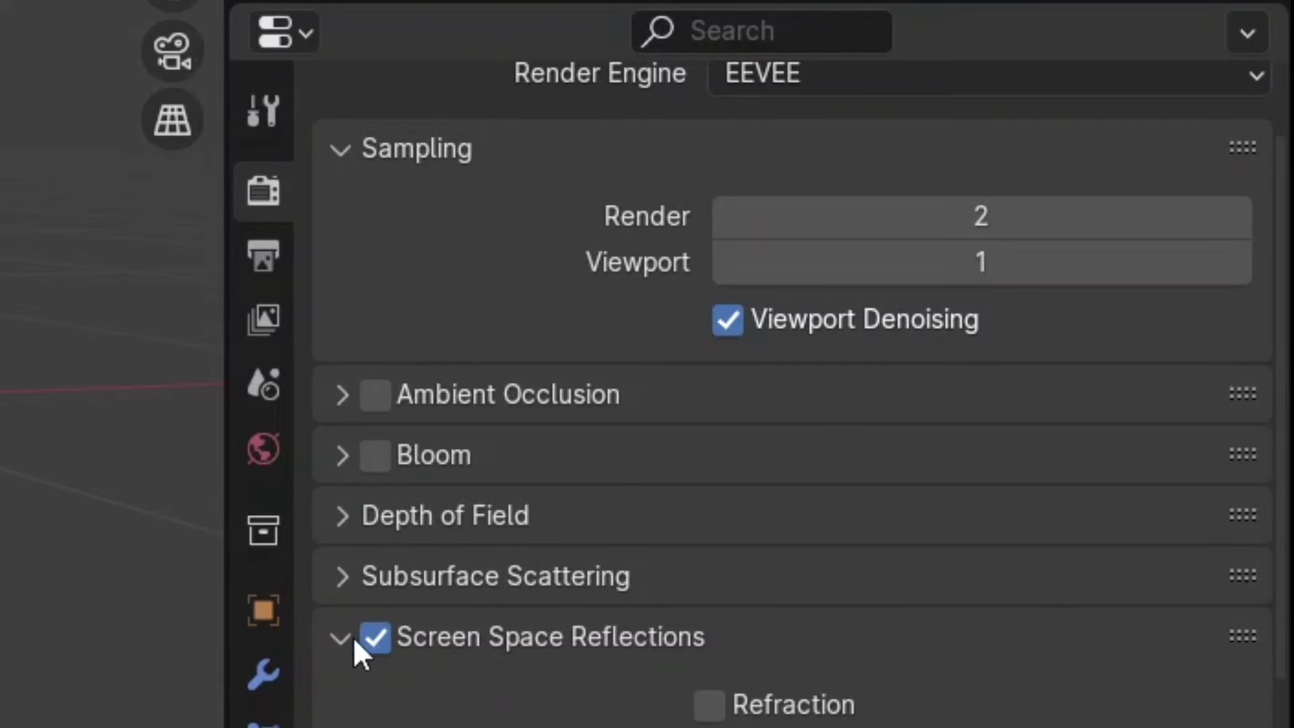
pyautogui.click(354, 638)
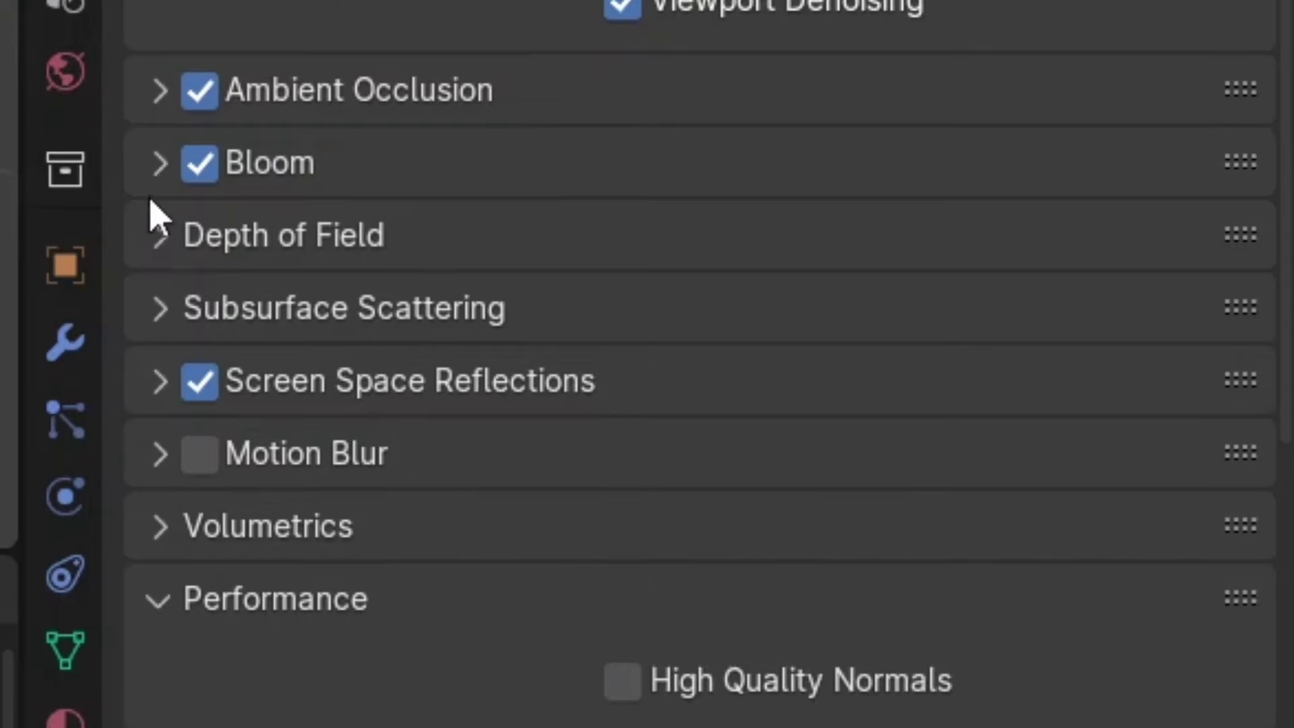
# - Set the Bloom threshold to 10 and its intensity to 0.1
pyautogui.click(339, 457)
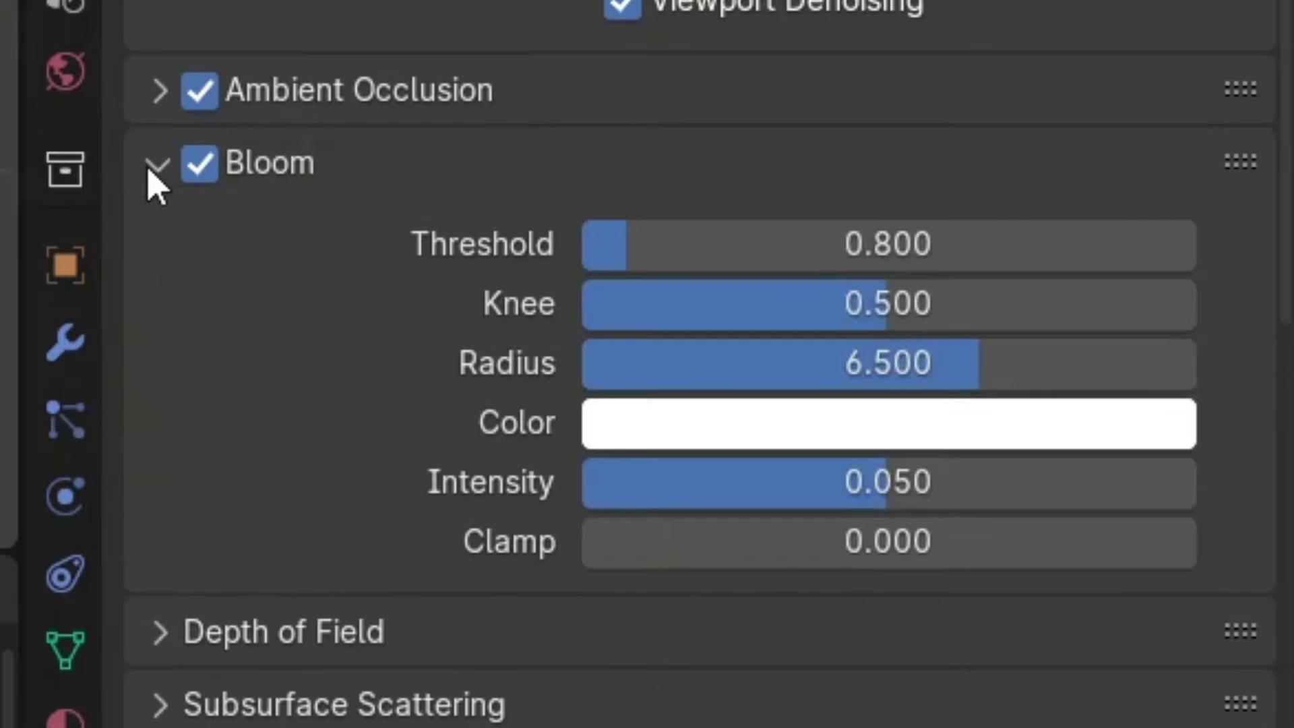
pyautogui.click(641, 229)
pyautogui.write('10')
pyautogui.press('Return')
pyautogui.moveTo(715, 499); pyautogui.dragTo(1207, 502)
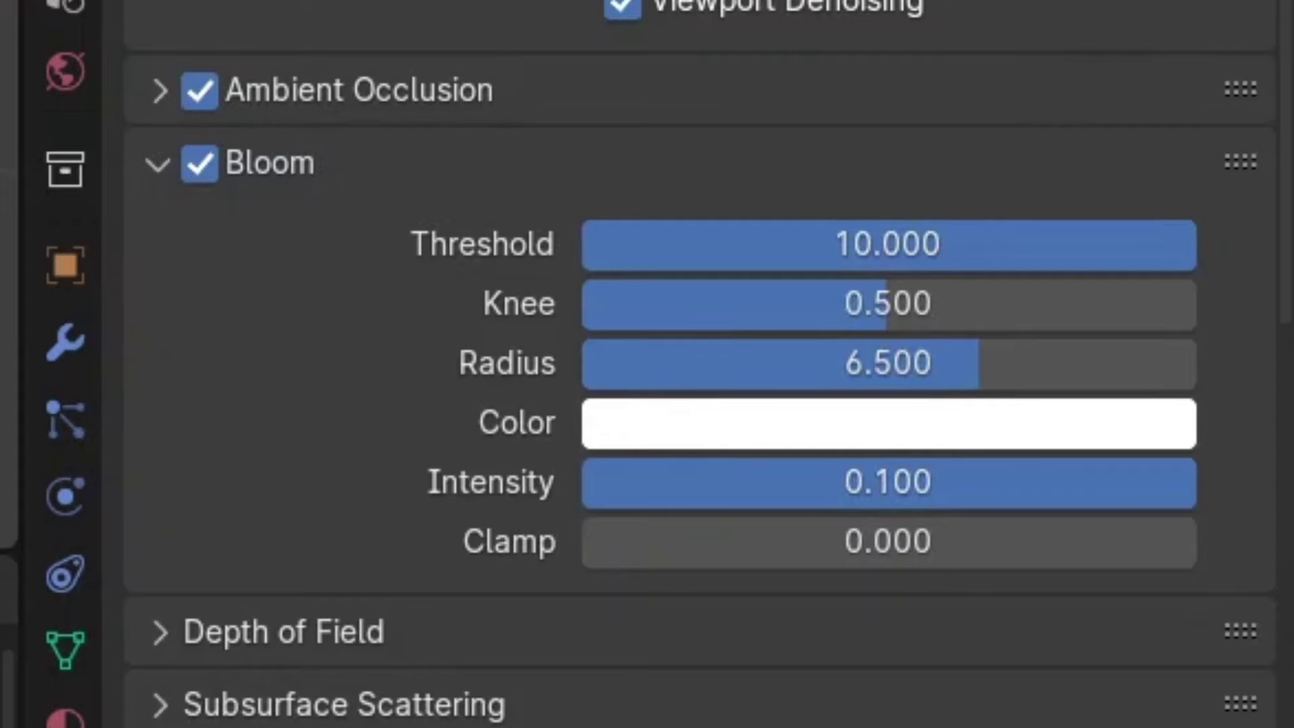
# - Set both the render and viewport sampling to 16
pyautogui.click(982, 366)
pyautogui.click(858, 361)
pyautogui.press('BackSpace')
pyautogui.write('6')
pyautogui.press('Return')
pyautogui.click(939, 410)
pyautogui.click(930, 411)
pyautogui.press('BackSpace')
pyautogui.write('6')
pyautogui.press('Return')
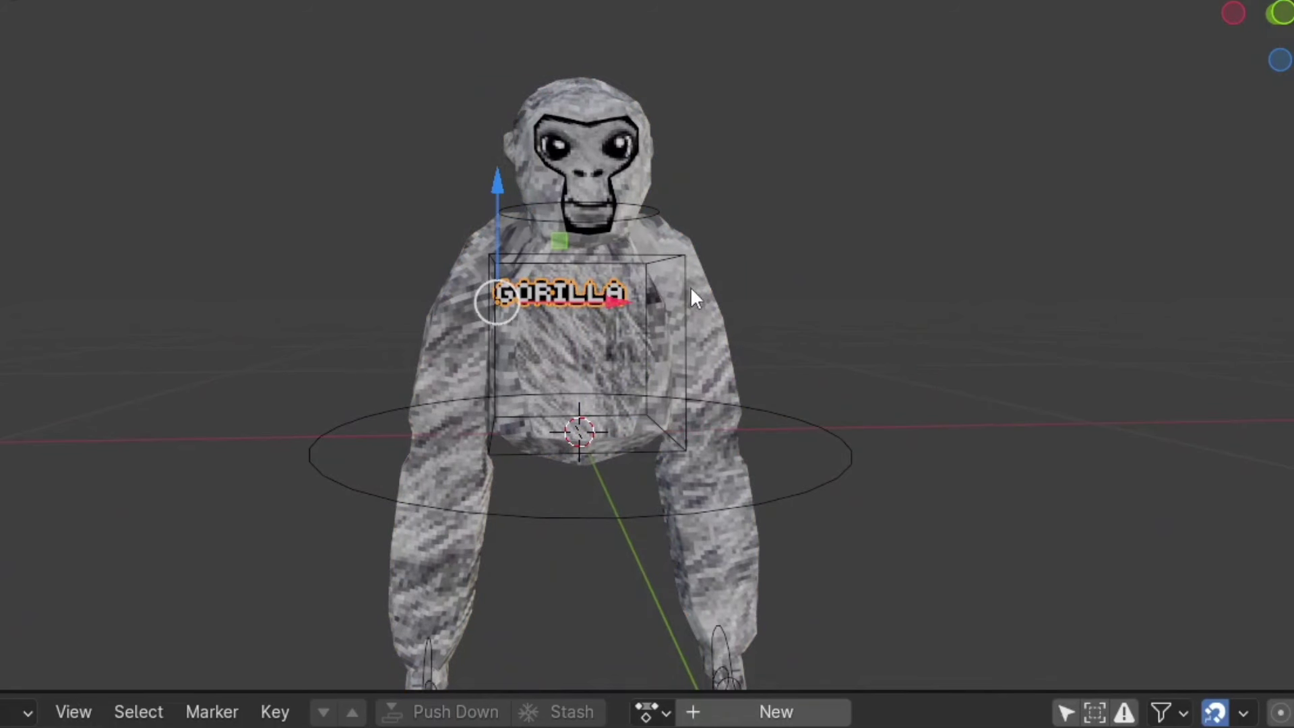
# - Add a Subdivision Surface modifier to the gorilla body model
pyautogui.click(697, 268)
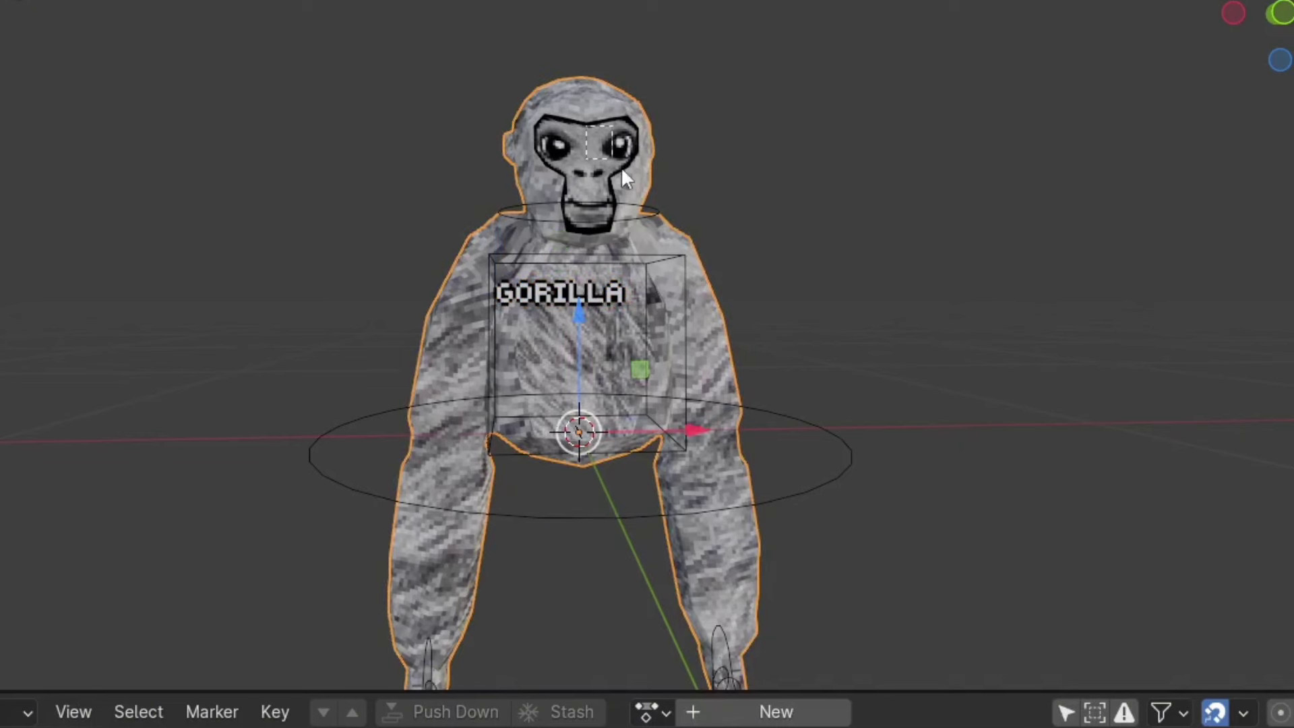
pyautogui.keyDown('shift'); pyautogui.click(653, 207); pyautogui.keyUp('shift')
pyautogui.click(797, 279)
pyautogui.click(670, 292)
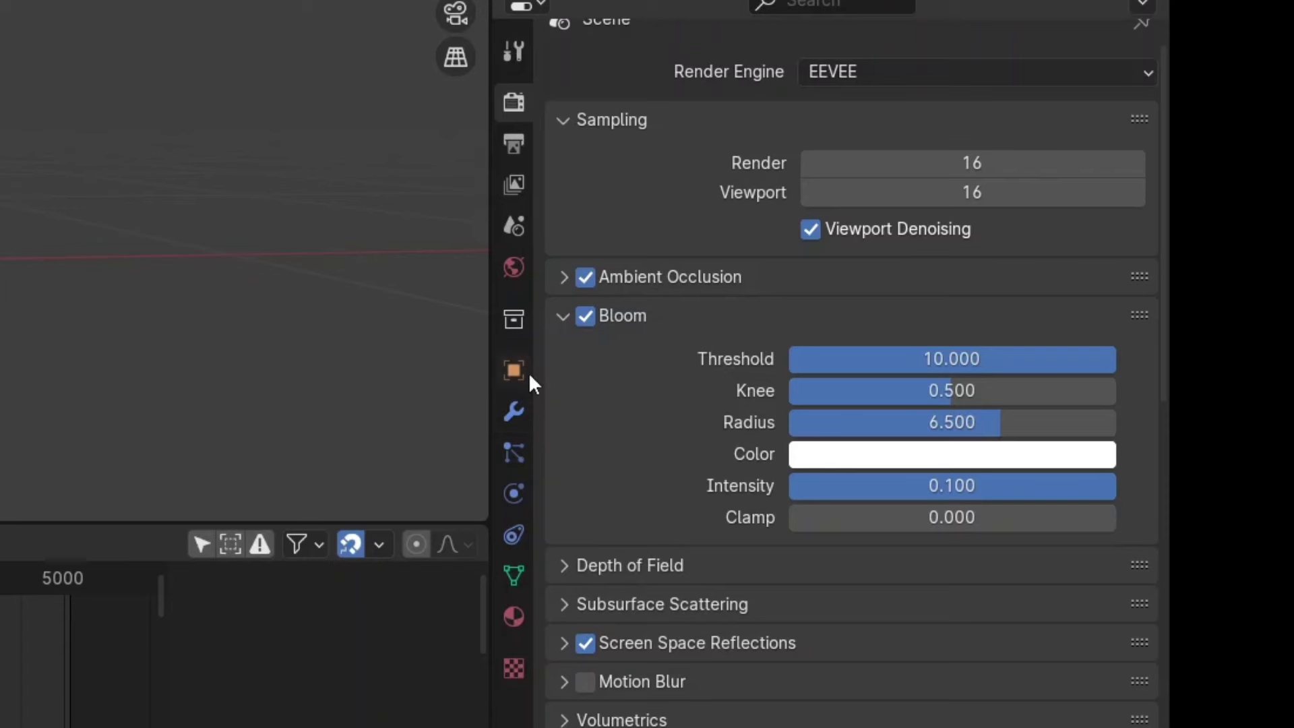
pyautogui.click(529, 441)
pyautogui.click(516, 417)
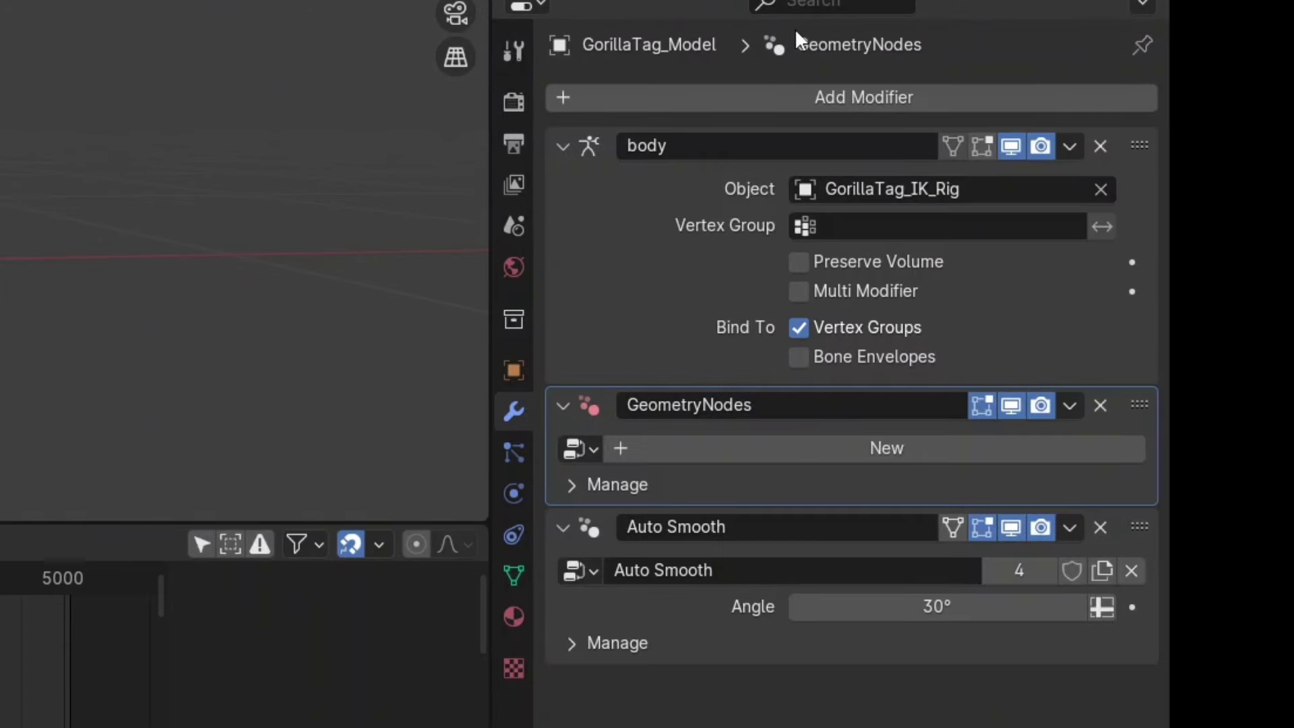
pyautogui.click(820, 99)
pyautogui.moveTo(753, 177)
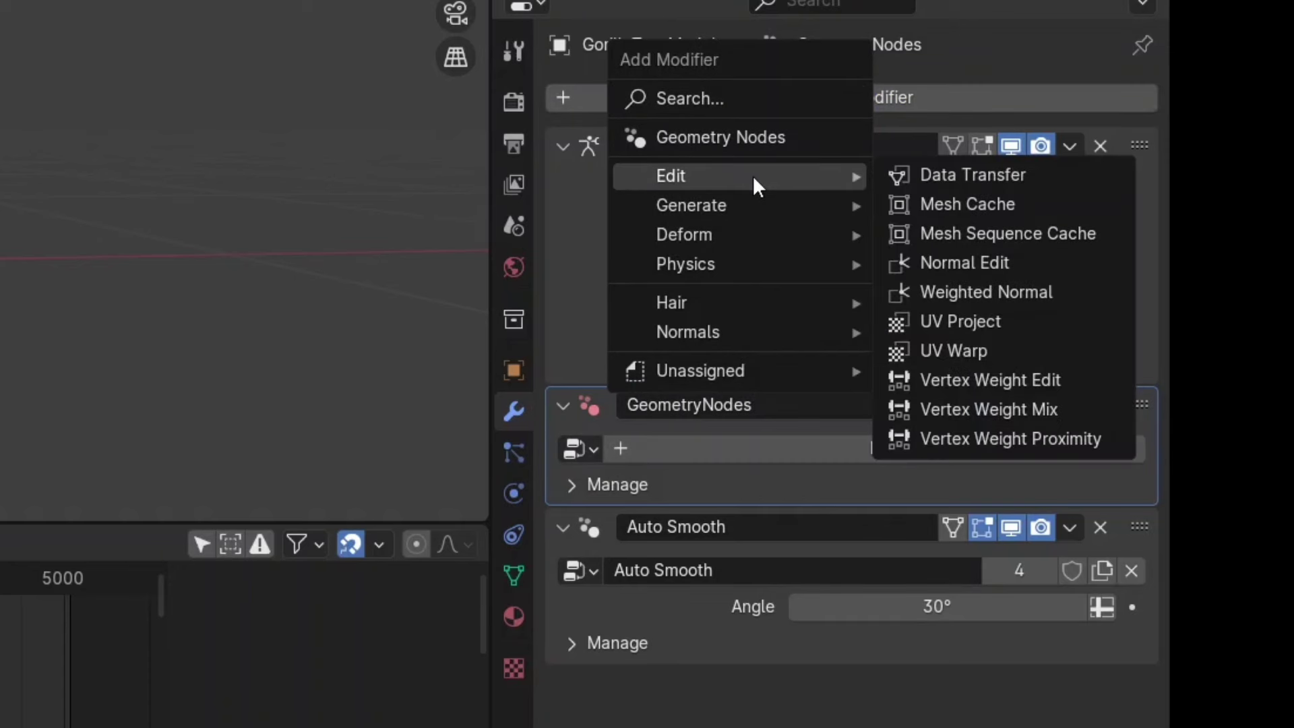
pyautogui.moveTo(728, 252)
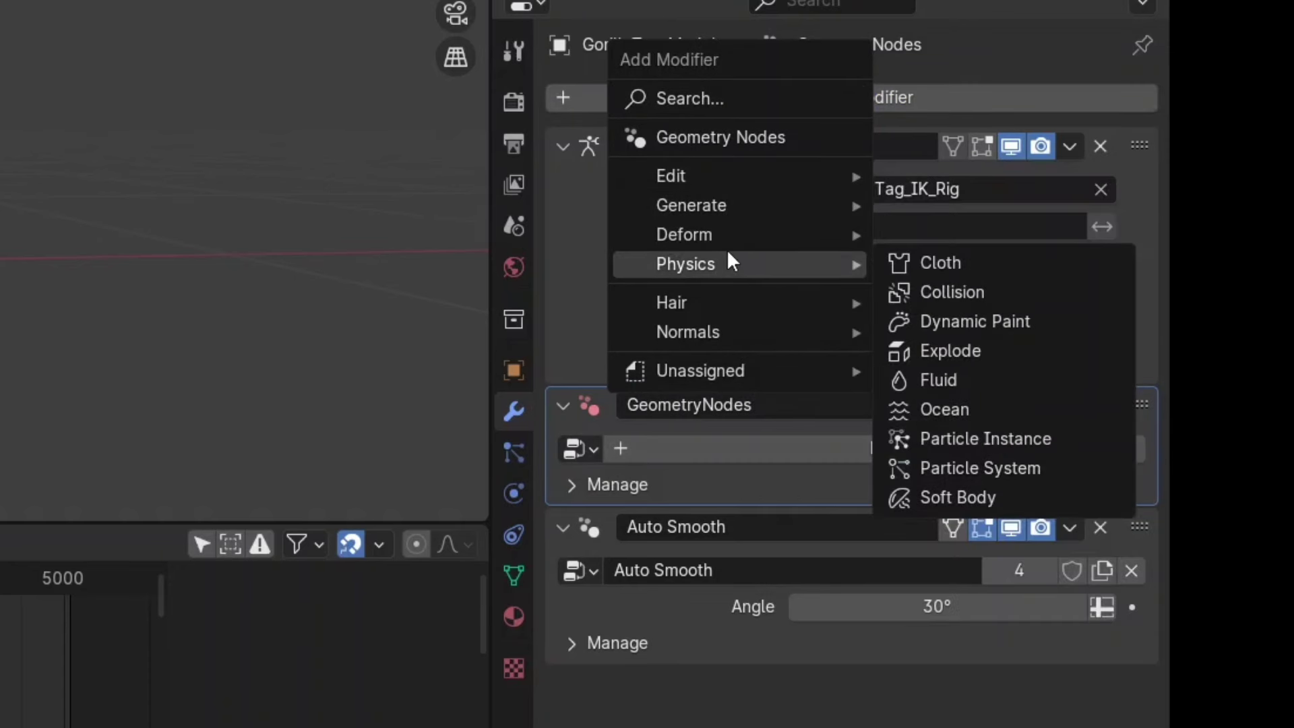
pyautogui.moveTo(717, 207)
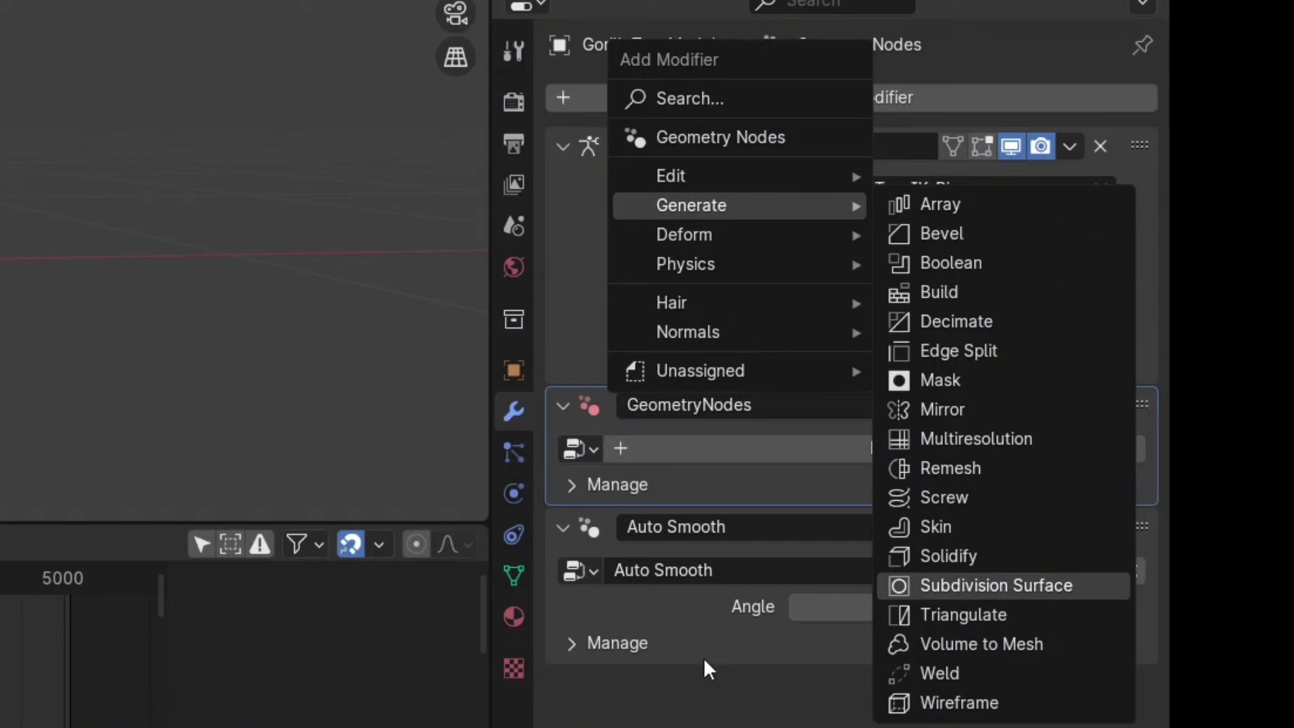
pyautogui.click(919, 584)
# - Switch the Subdivision modifier to Simple and set its viewport levels to 2
pyautogui.scroll(-3, 772, 508)
pyautogui.click(1022, 583)
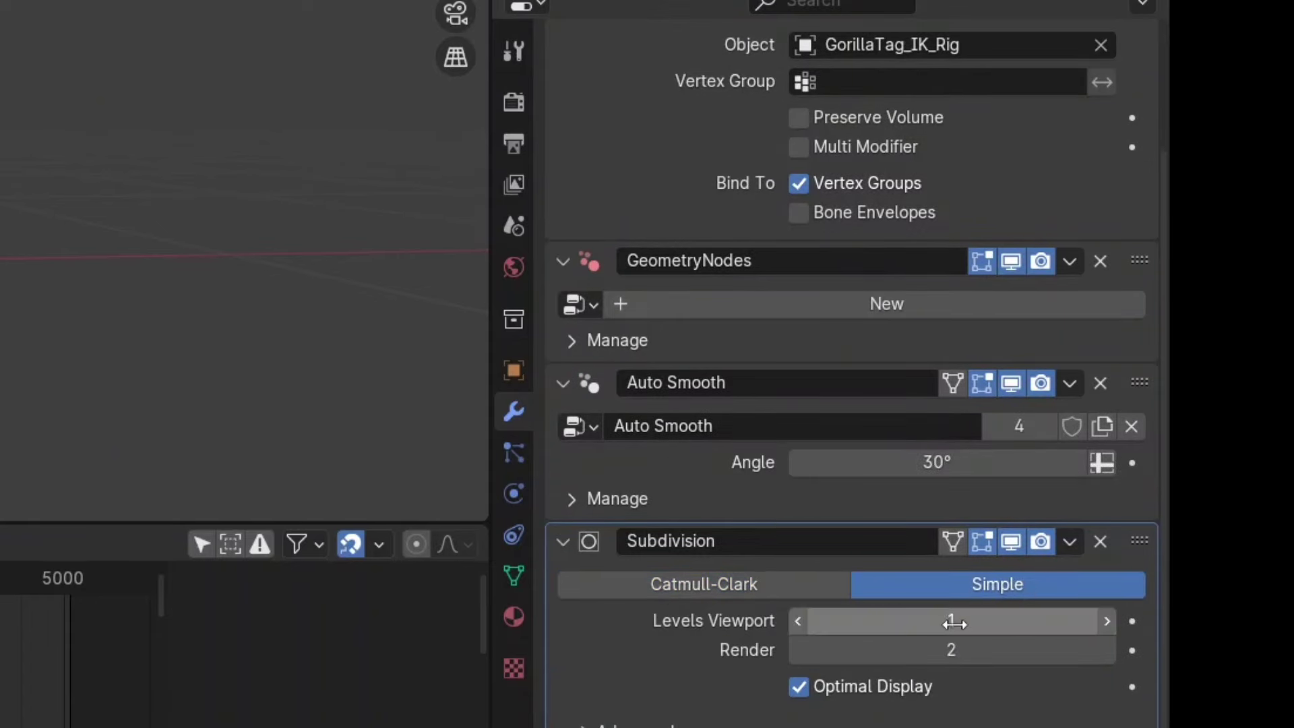
pyautogui.doubleClick(954, 621)
pyautogui.write('1')
pyautogui.press('BackSpace')
pyautogui.write('2')
pyautogui.press('Return')
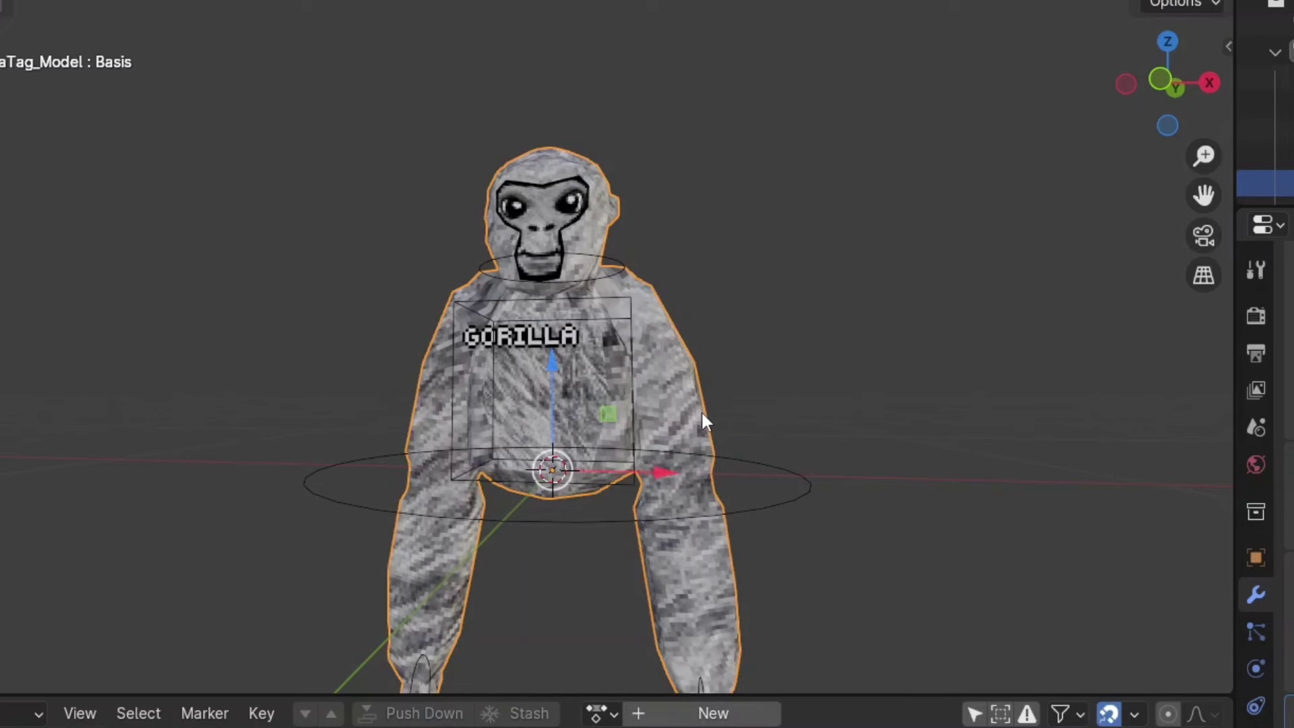
# - Try Shade Flat on the gorilla model and replace it with Shade Smooth
pyautogui.rightClick(701, 410)
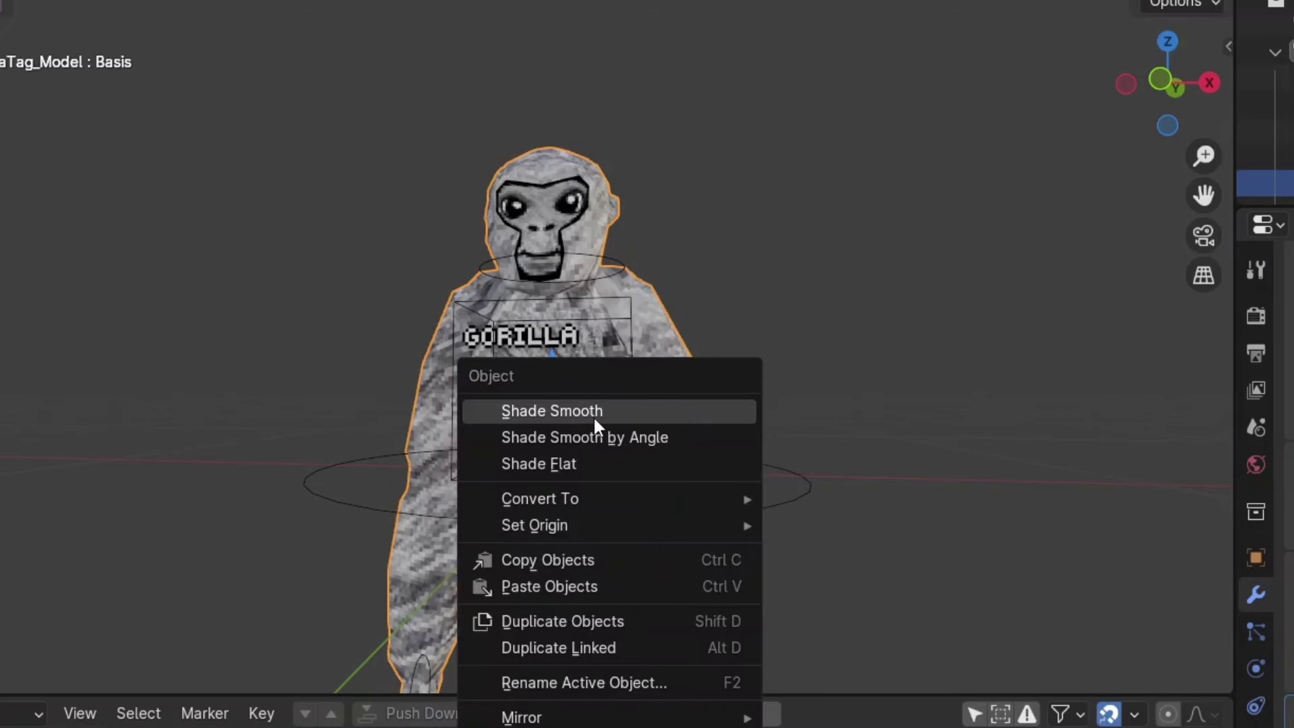
pyautogui.click(608, 465)
pyautogui.rightClick(689, 383)
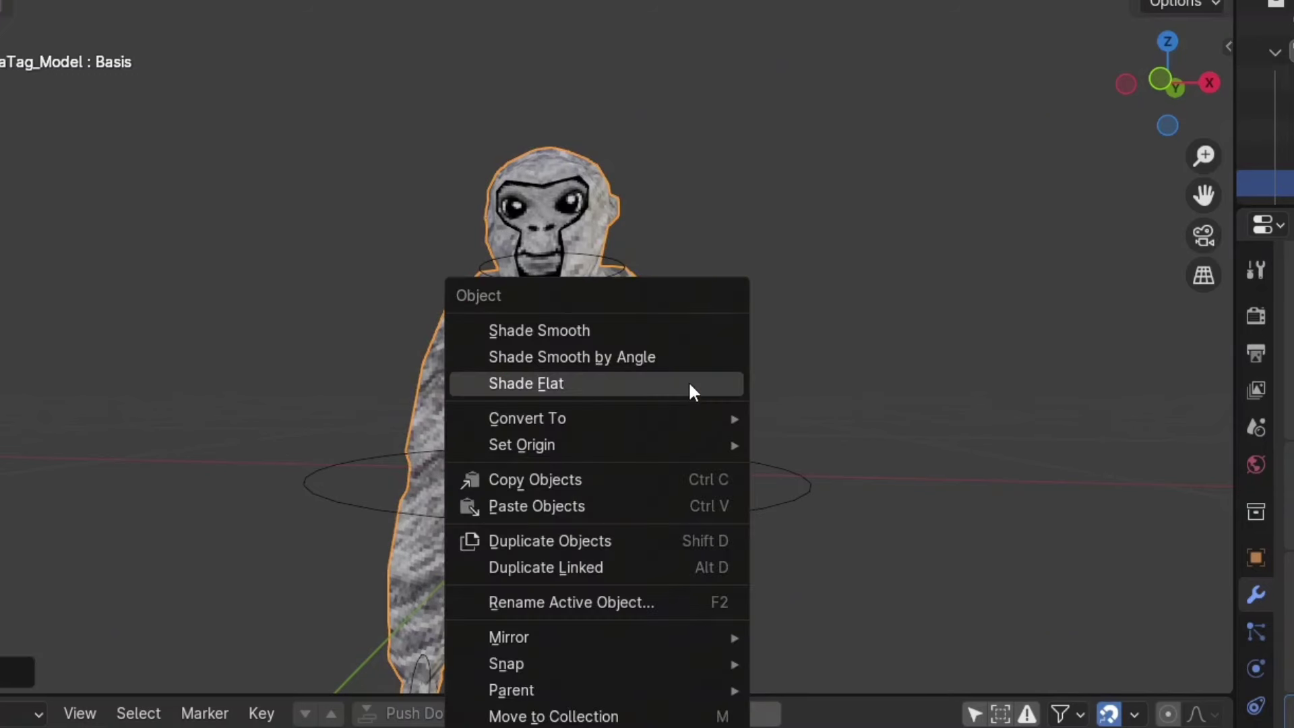
pyautogui.click(601, 330)
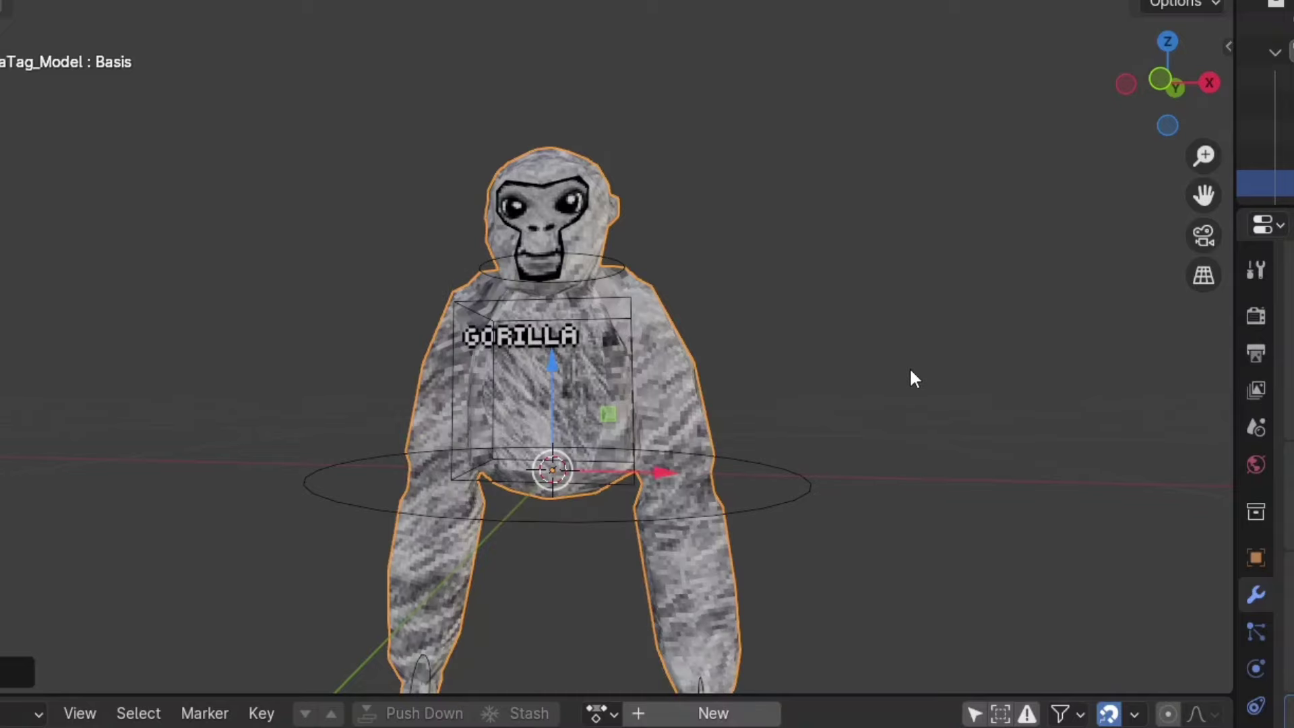
pyautogui.scroll(-1, 911, 371)
pyautogui.moveTo(911, 371)
pyautogui.mouseDown(button='middle')
pyautogui.moveTo(1071, 379)
pyautogui.moveTo(911, 404)
pyautogui.moveTo(910, 371)
pyautogui.mouseUp(button='middle')
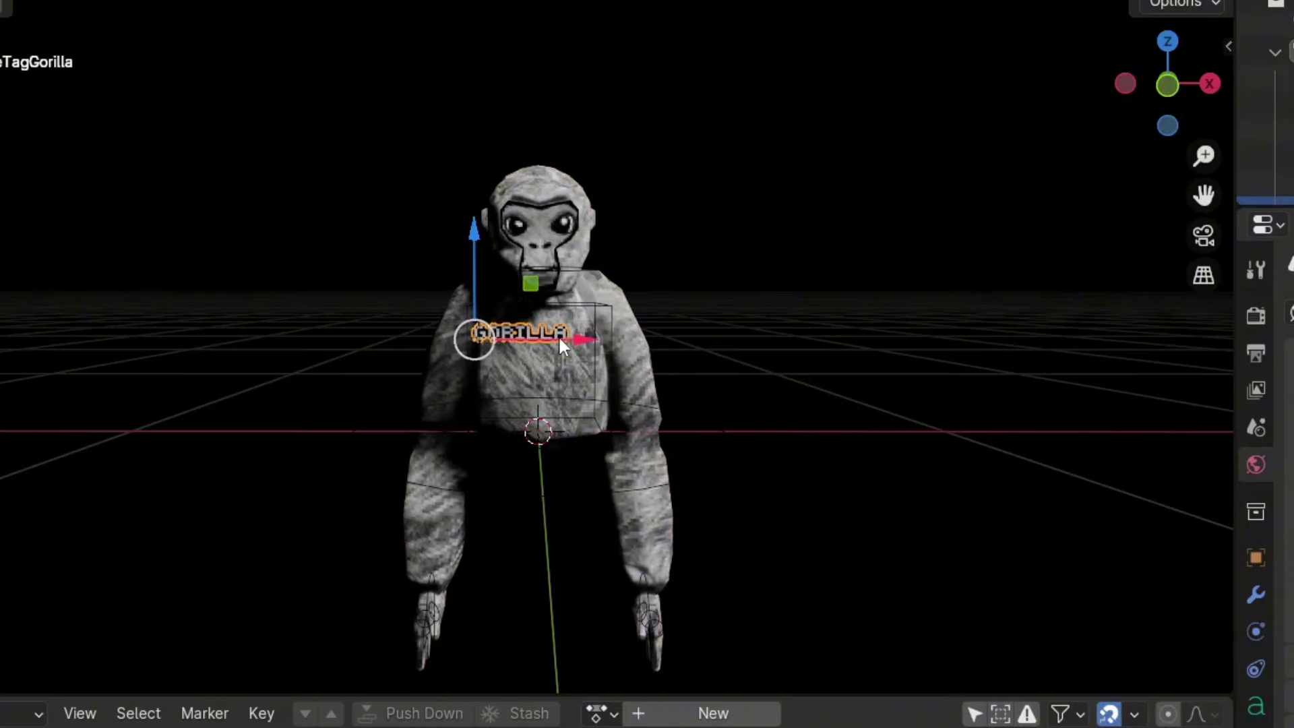
# - Replace the name tag text on the gorilla's chest with COOLMONKE in Edit Mode
pyautogui.scroll(4, 560, 340)
pyautogui.scroll(-3, 558, 334)
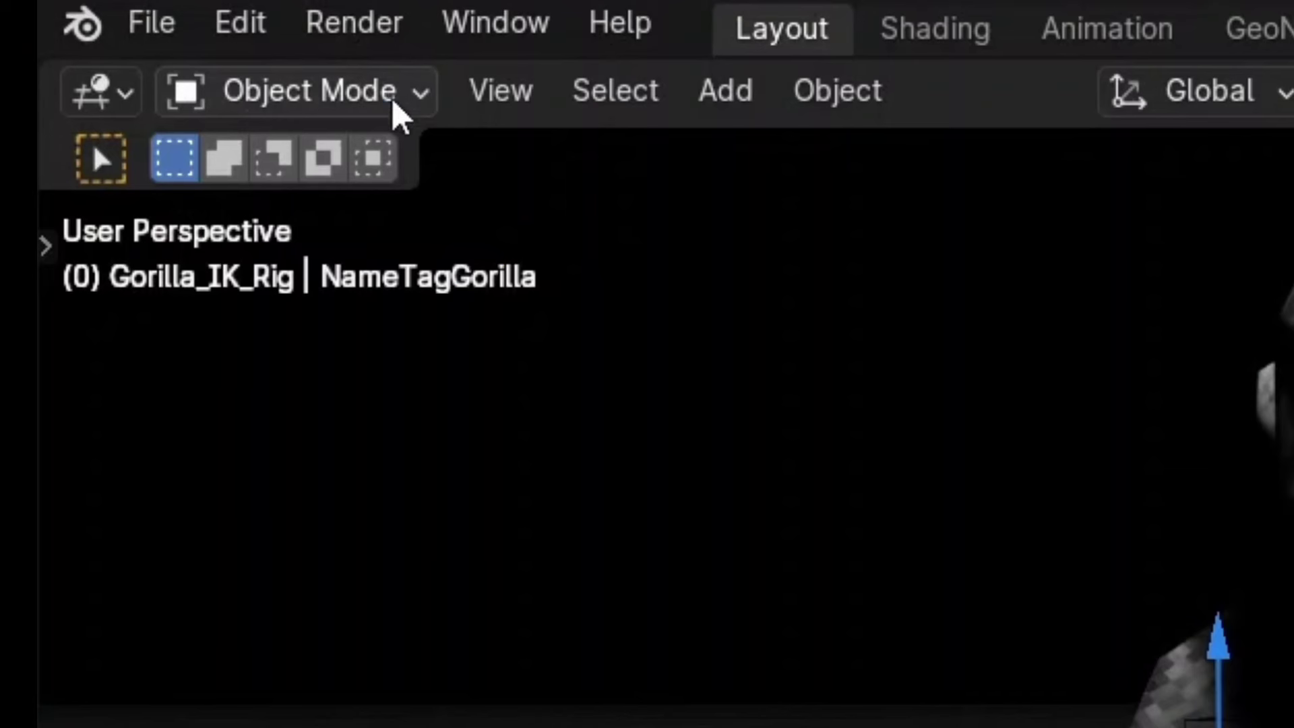
pyautogui.click(394, 104)
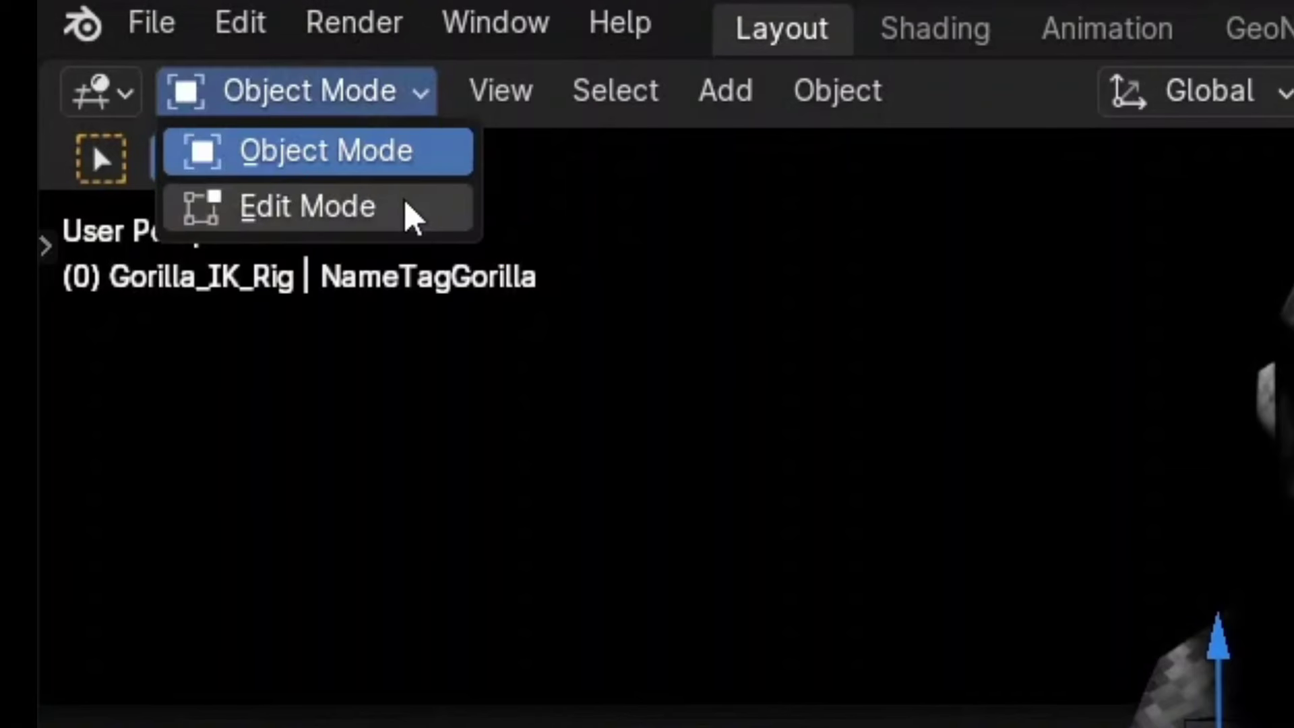
pyautogui.click(407, 217)
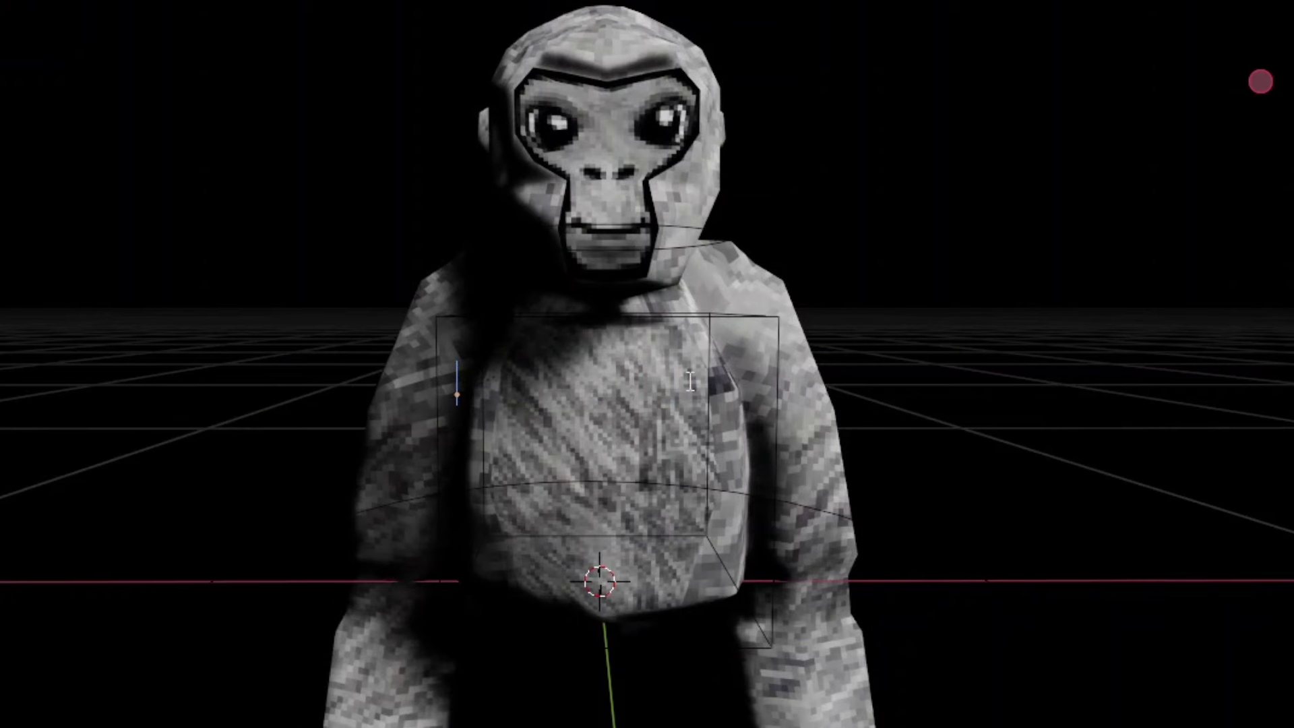
pyautogui.write('COOLMONK')
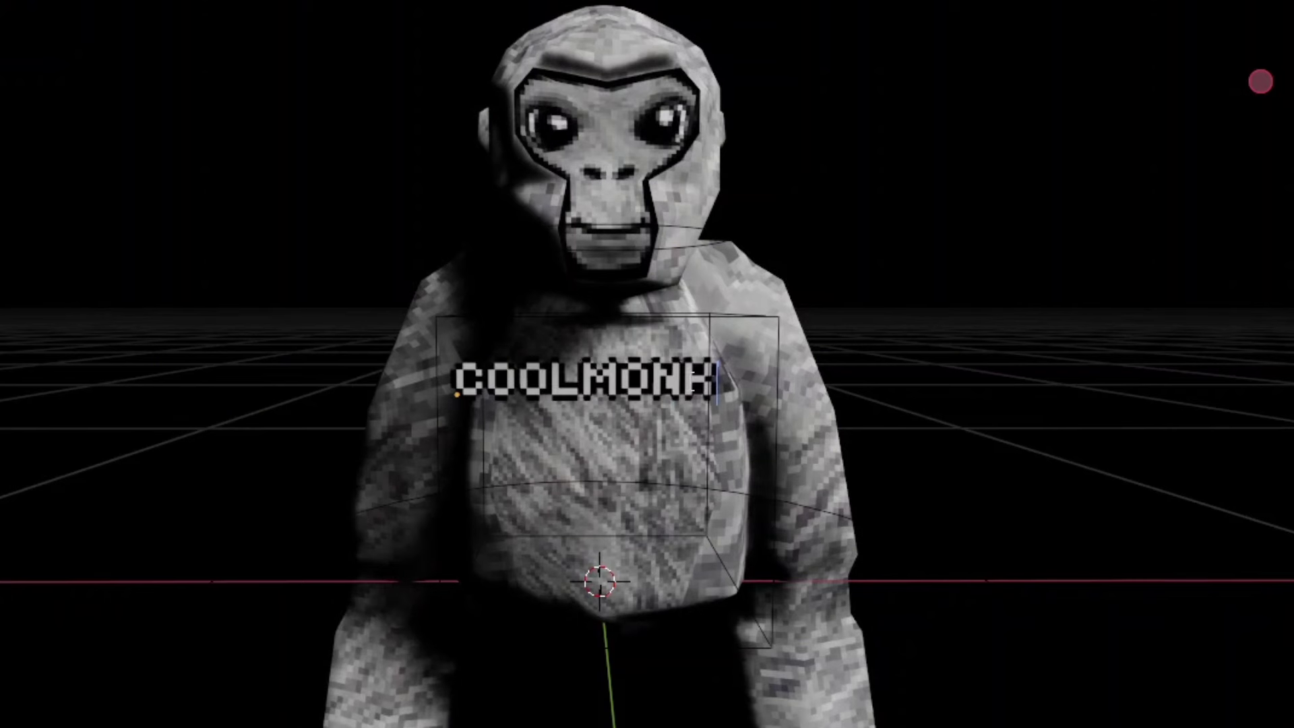
pyautogui.write('E')
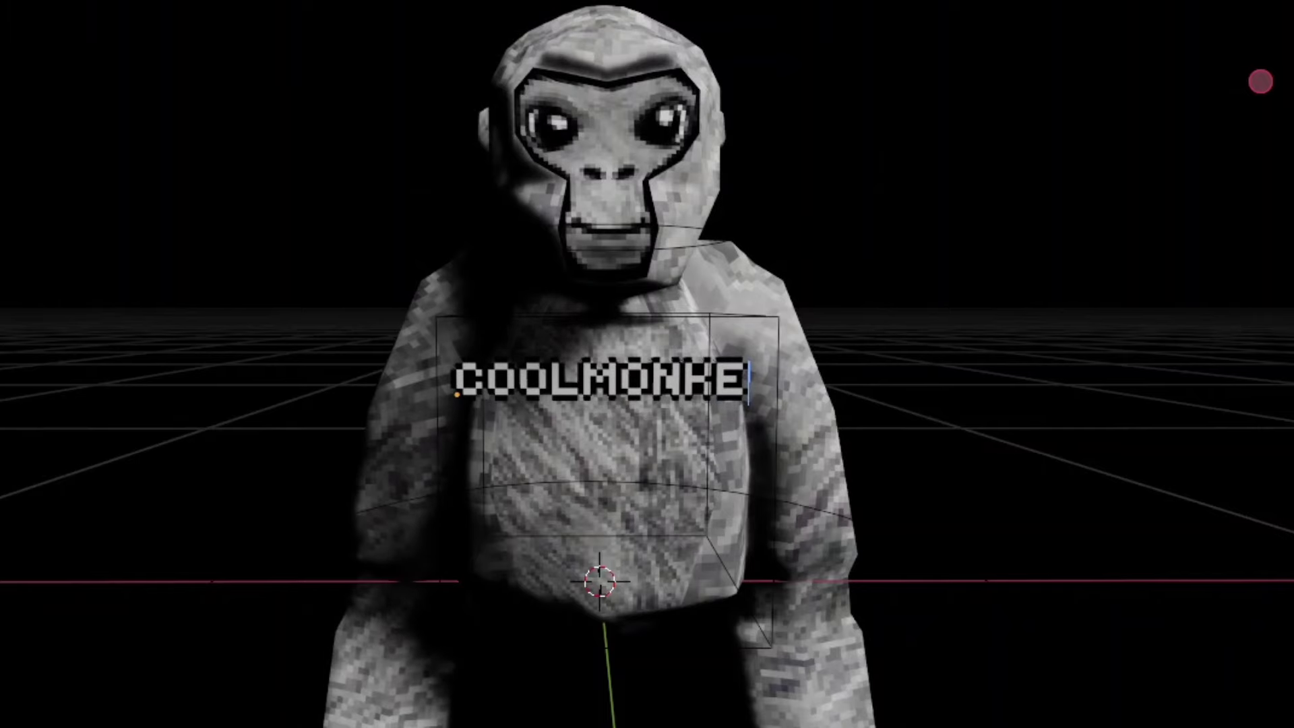
# - Enlarge the COOLMONKE name tag and move it to sit centred across the gorilla's chest
pyautogui.press('Tab')
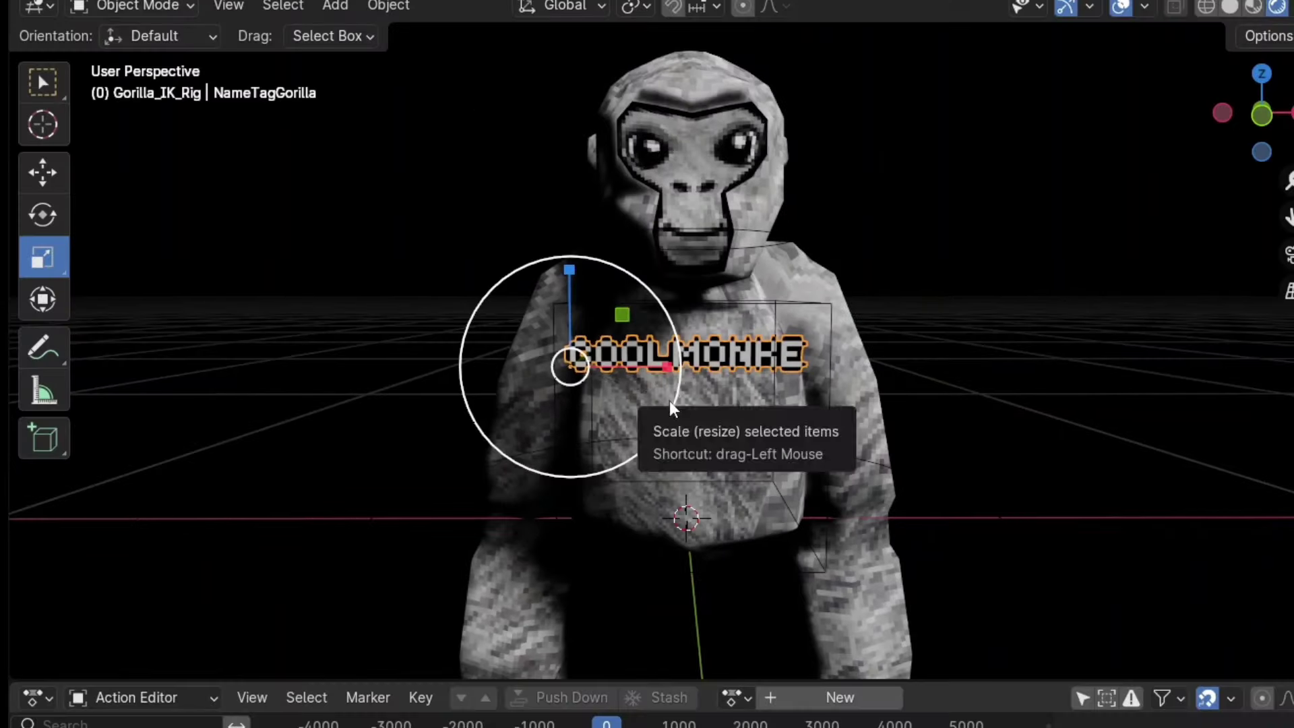
pyautogui.moveTo(669, 400); pyautogui.dragTo(751, 424)
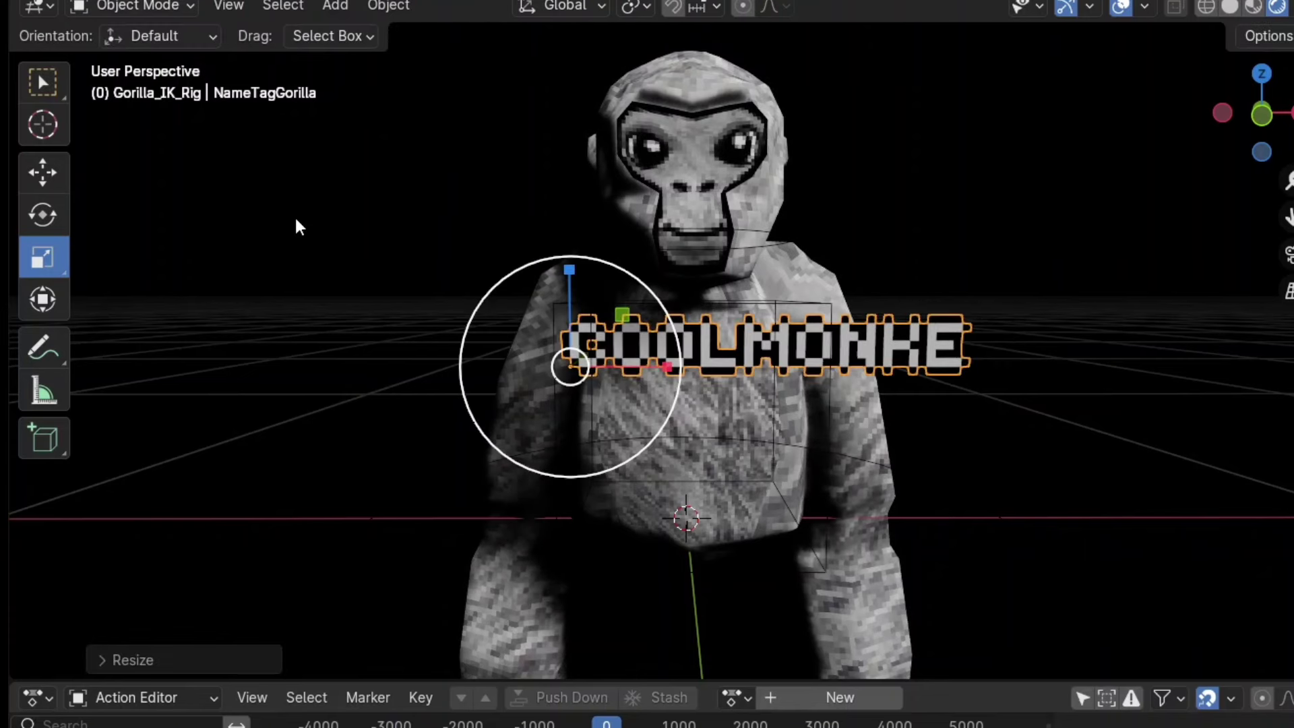
pyautogui.click(41, 176)
pyautogui.moveTo(666, 364); pyautogui.dragTo(600, 384)
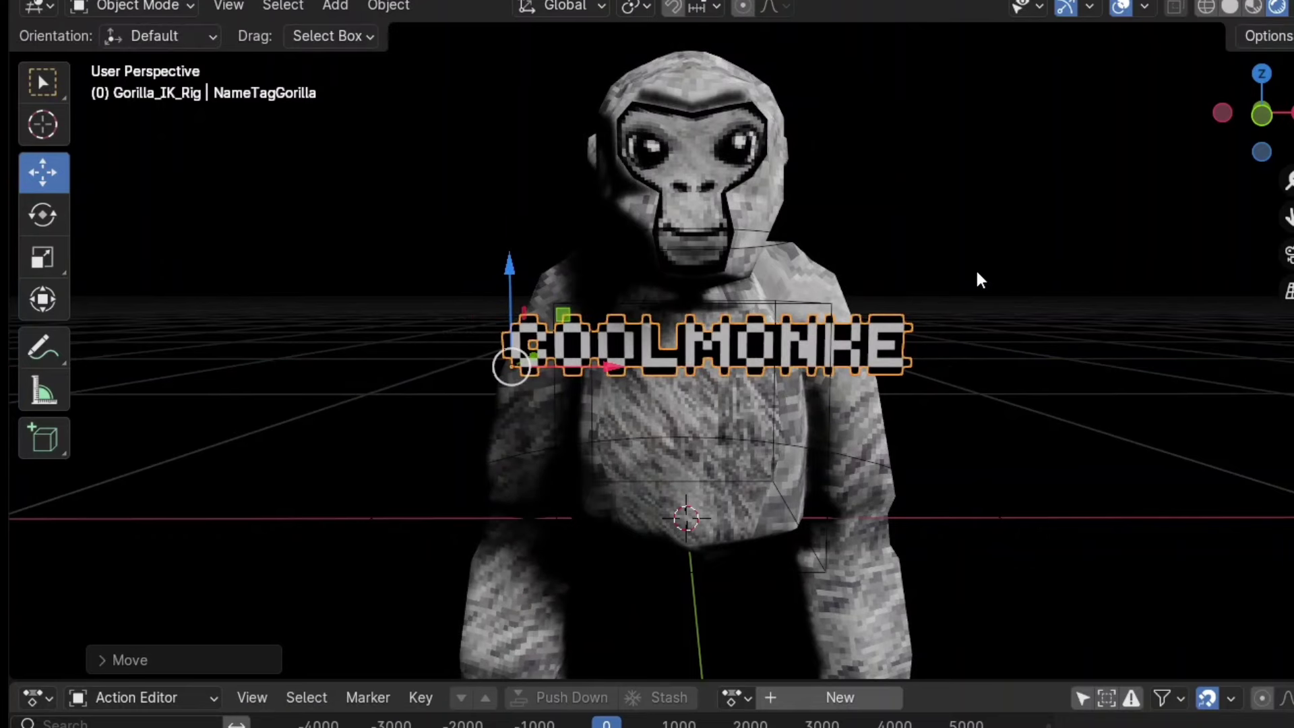
pyautogui.hscroll(10, 976, 268)
pyautogui.hscroll(10, 976, 269)
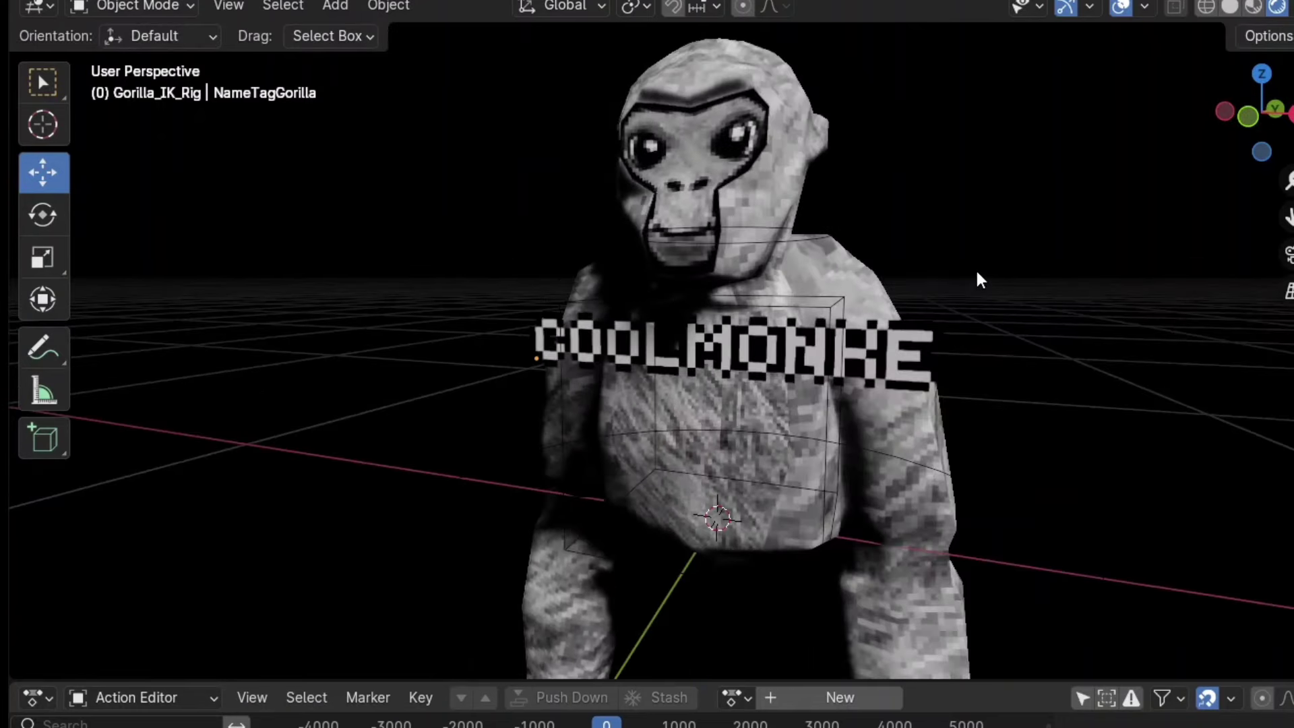
pyautogui.click(846, 337)
pyautogui.moveTo(596, 370); pyautogui.dragTo(570, 365)
pyautogui.click(969, 220)
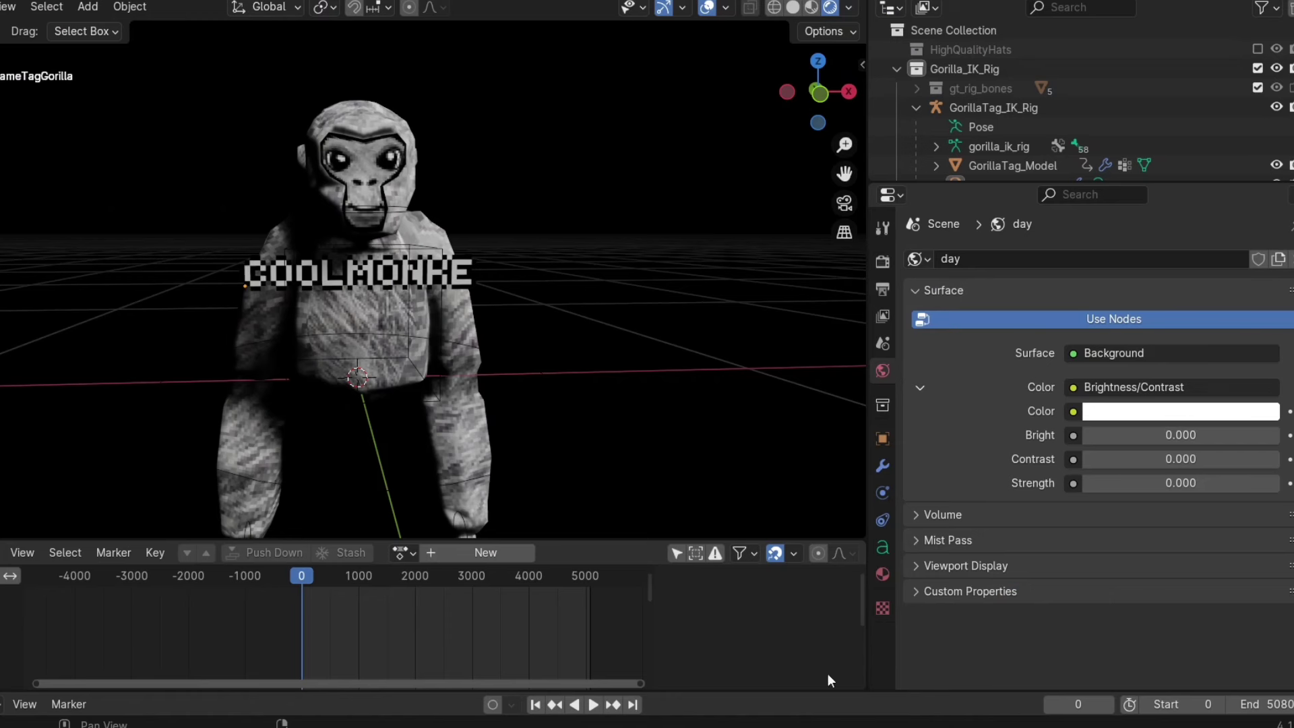
# - Change the NameTag material's surface shader to Emission and increase its emission strength
pyautogui.click(417, 268)
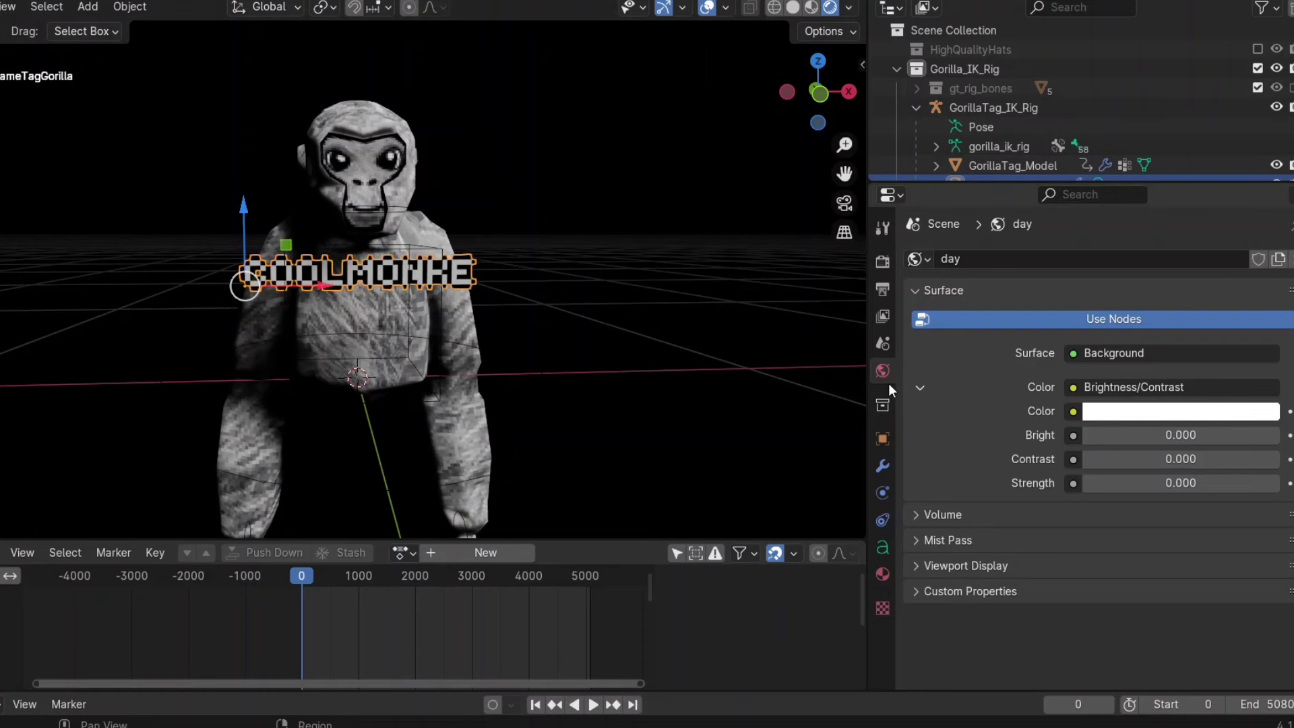
pyautogui.click(883, 574)
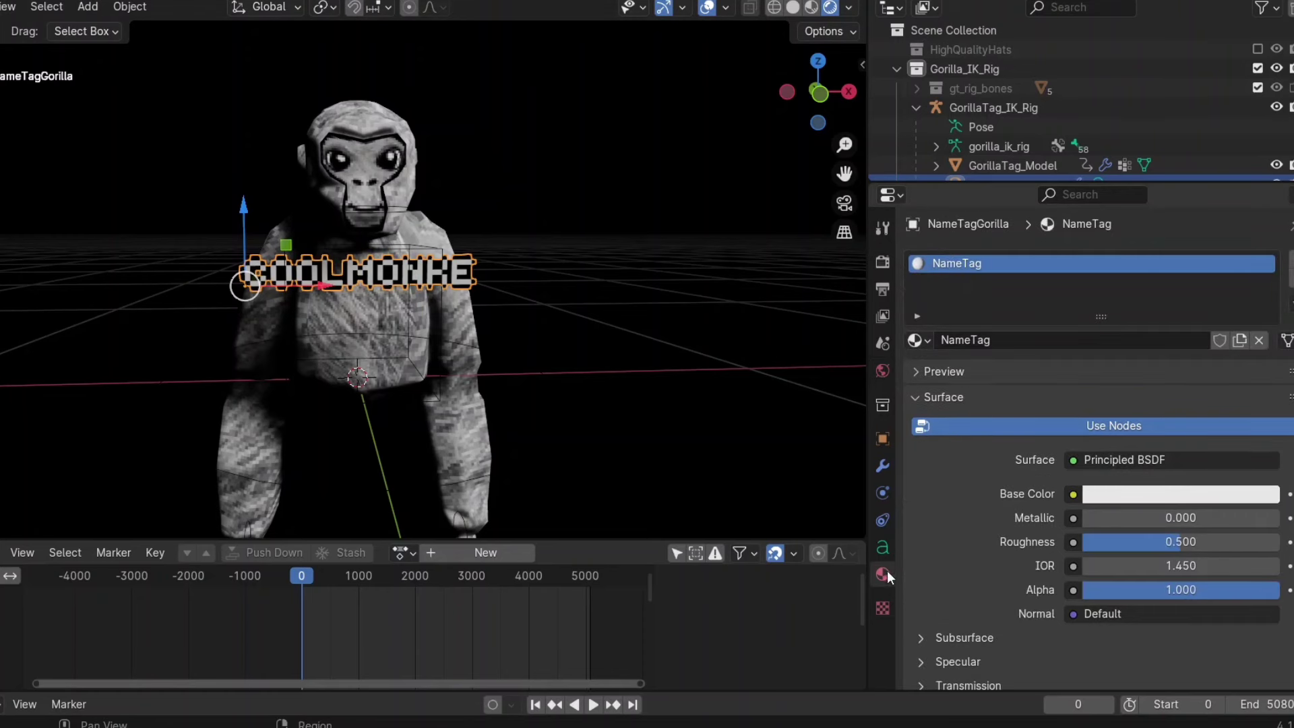
pyautogui.scroll(-2, 1055, 481)
pyautogui.scroll(-1, 1048, 499)
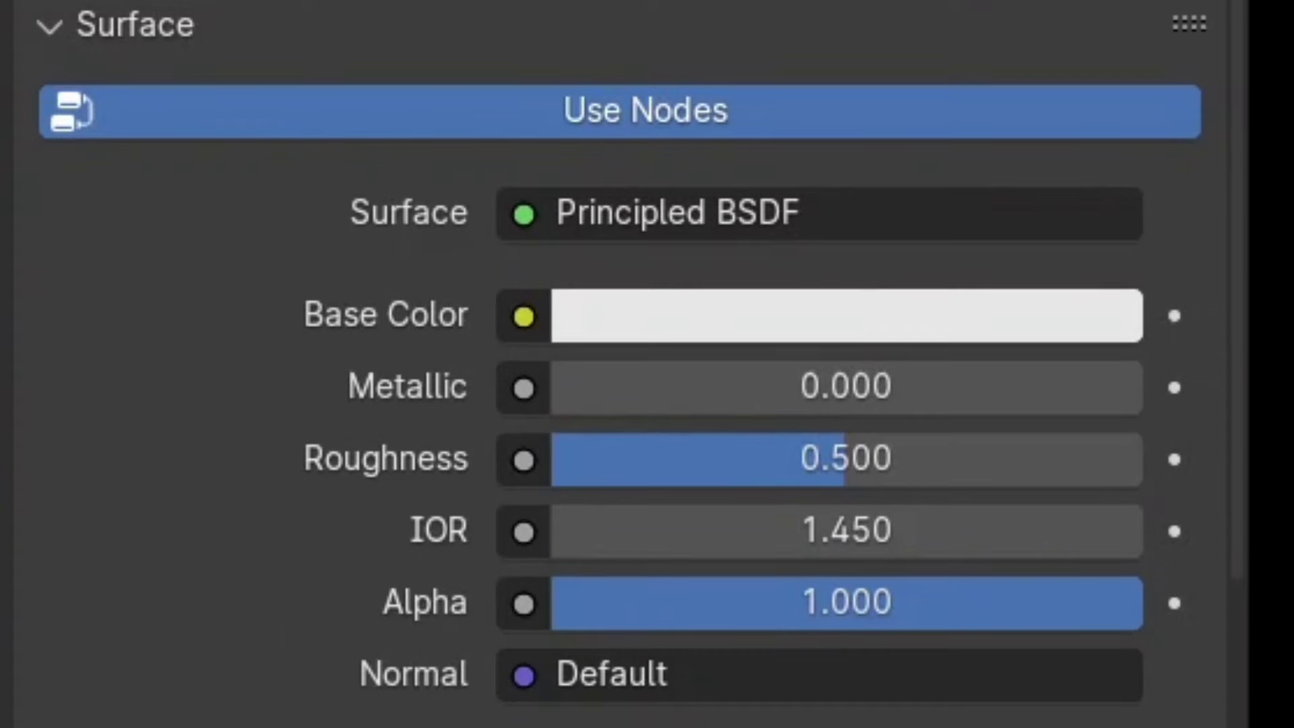
pyautogui.click(1070, 378)
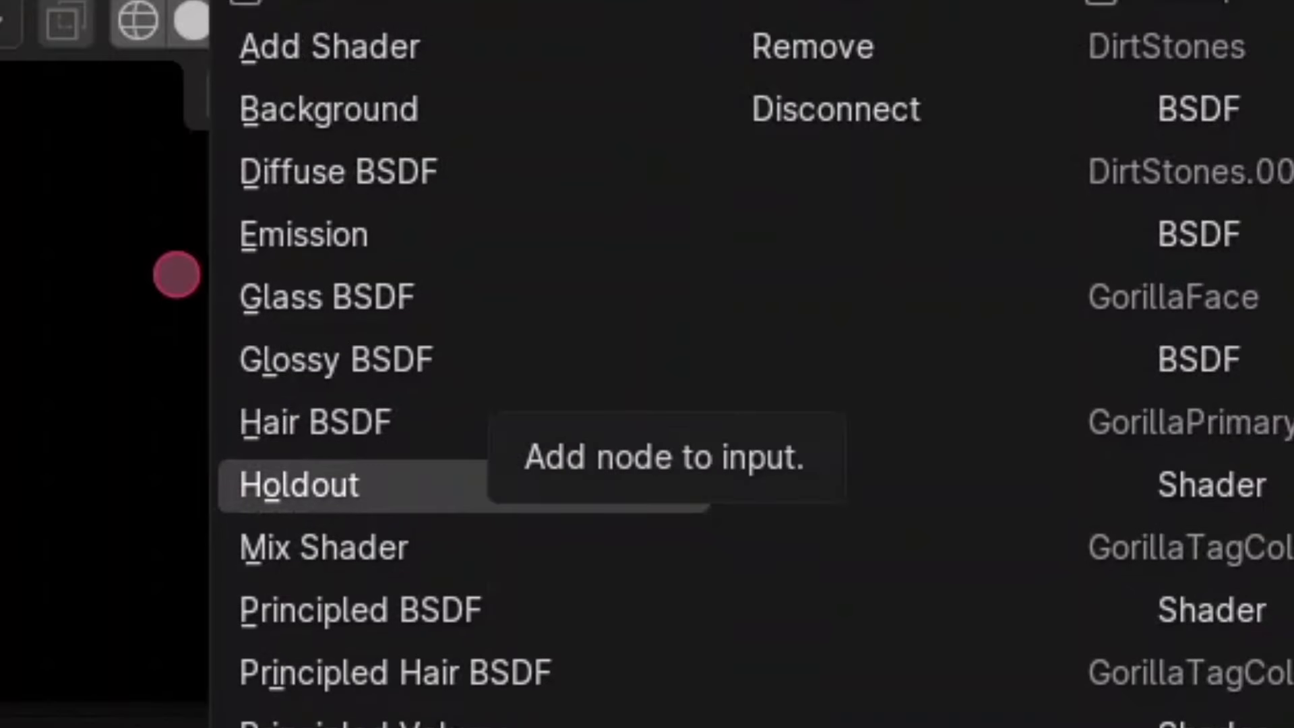
pyautogui.click(329, 233)
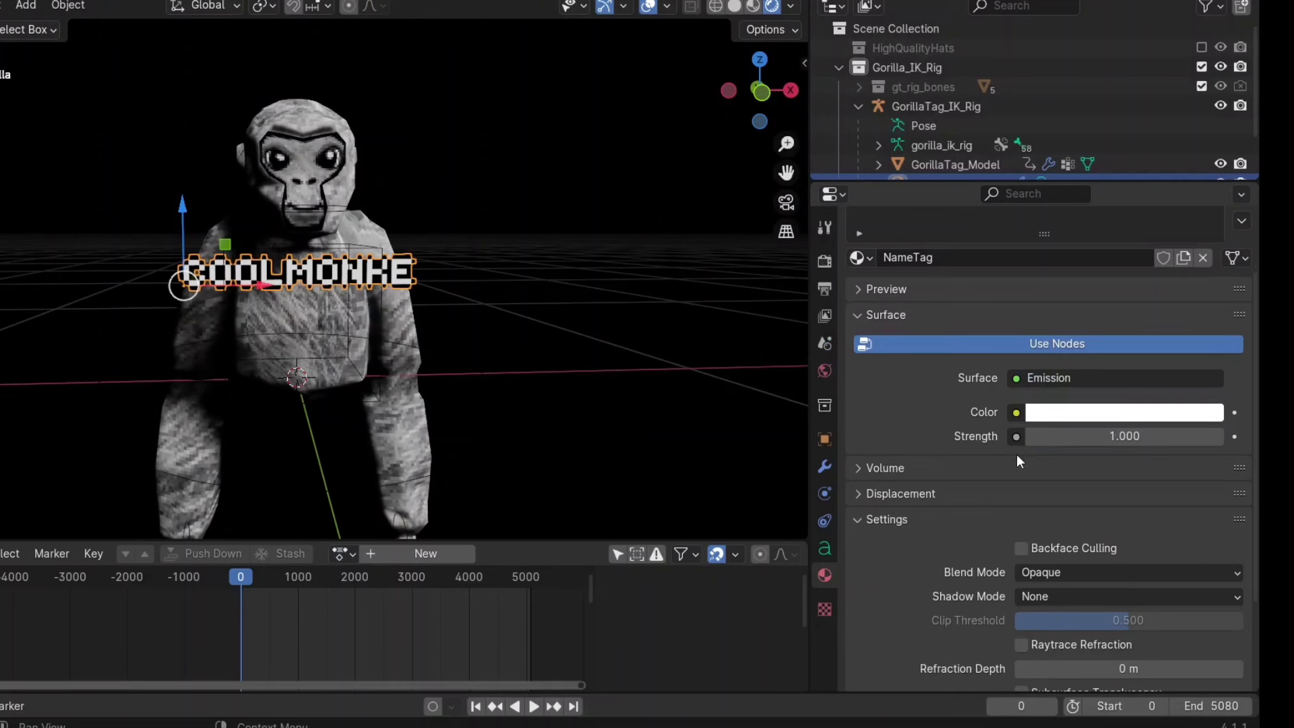
pyautogui.moveTo(1055, 436); pyautogui.dragTo(1117, 436)
pyautogui.click(577, 366)
pyautogui.moveTo(576, 366); pyautogui.dragTo(640, 366, button='middle')
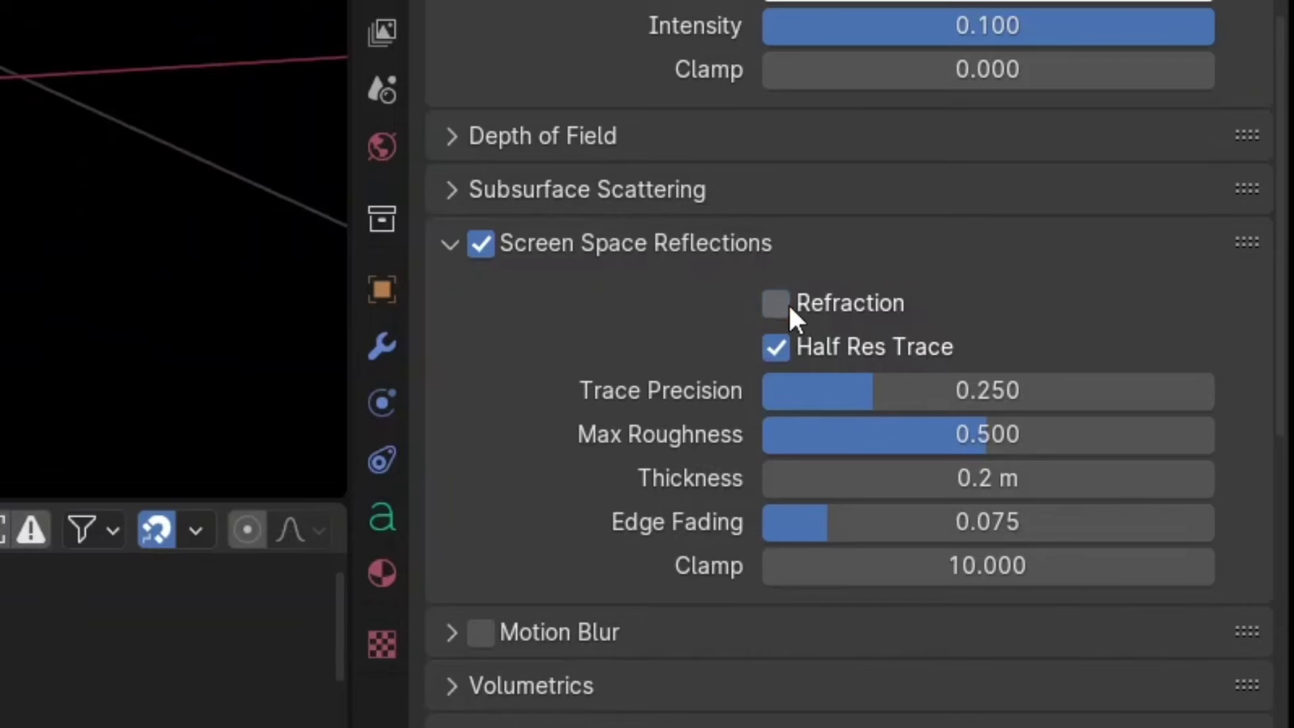
# - Set the scene's Color Management view transform to Filmic
pyautogui.scroll(-12, 775, 403)
pyautogui.click(942, 489)
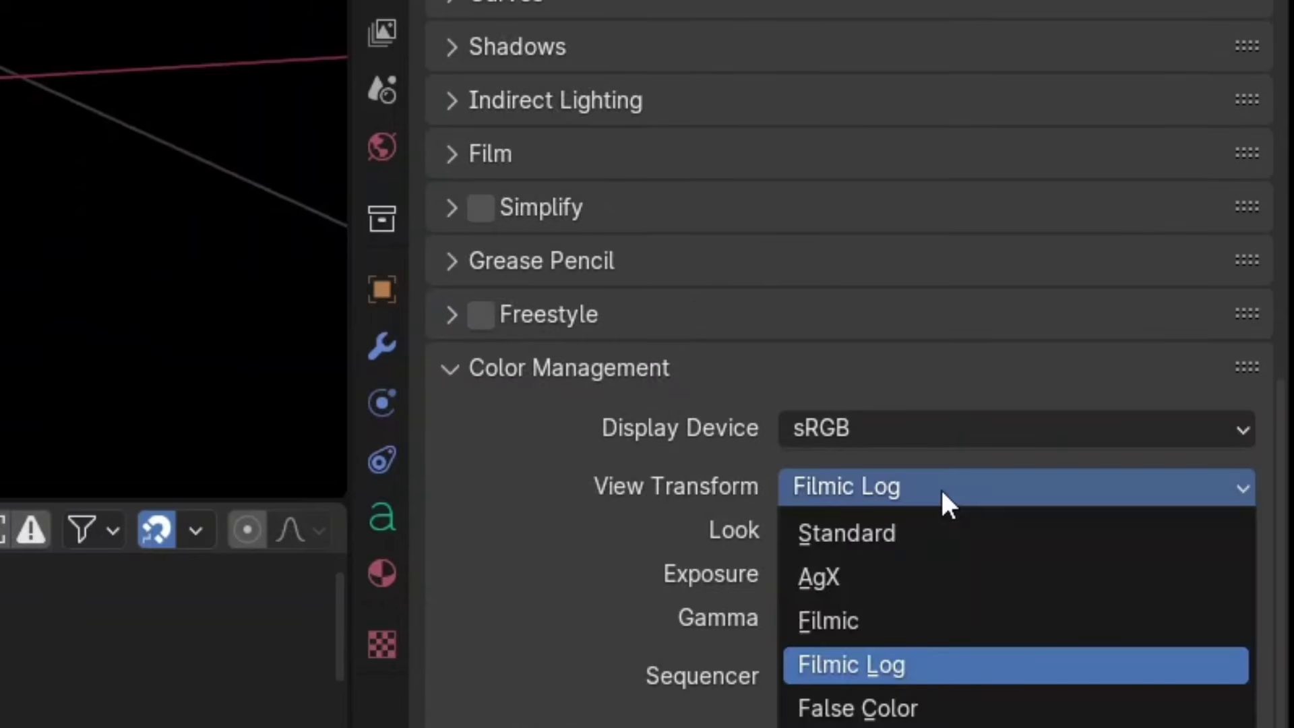
pyautogui.click(870, 621)
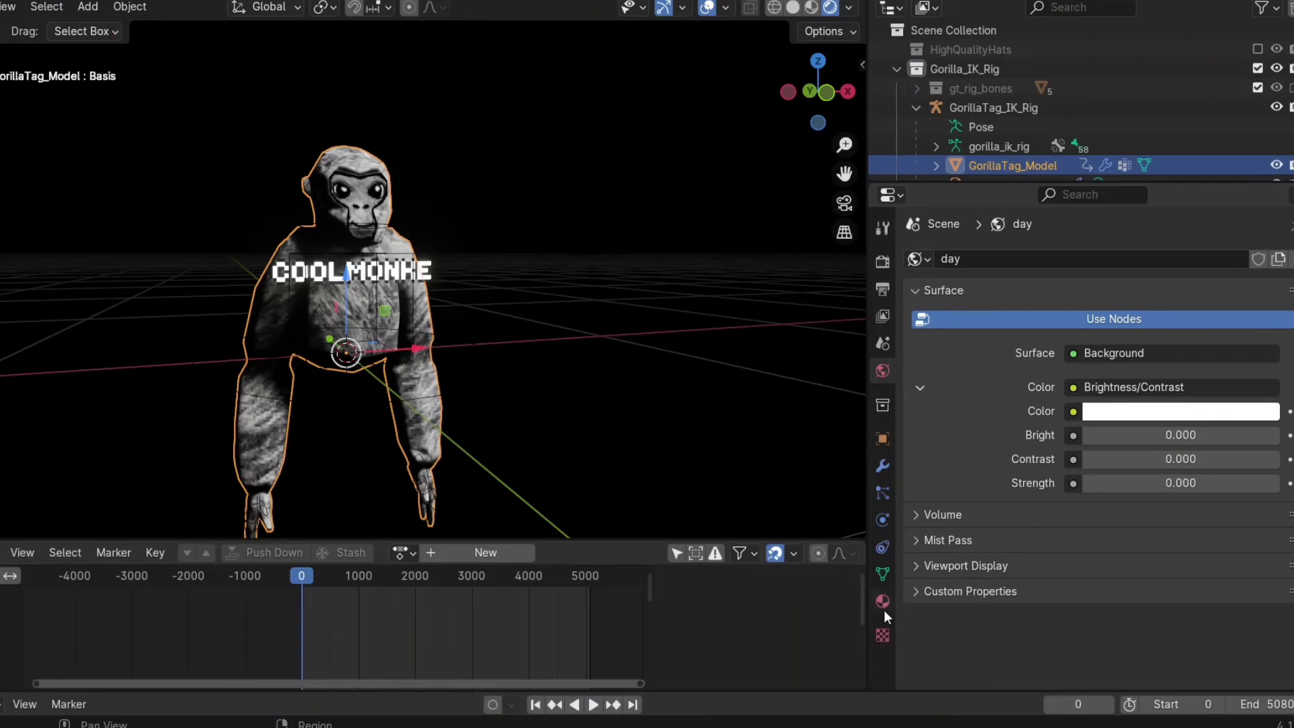
# - Set the gorilla fur material's PrimaryColor to a fully saturated bright green with hue 0.337
pyautogui.click(883, 600)
pyautogui.scroll(-6, 977, 479)
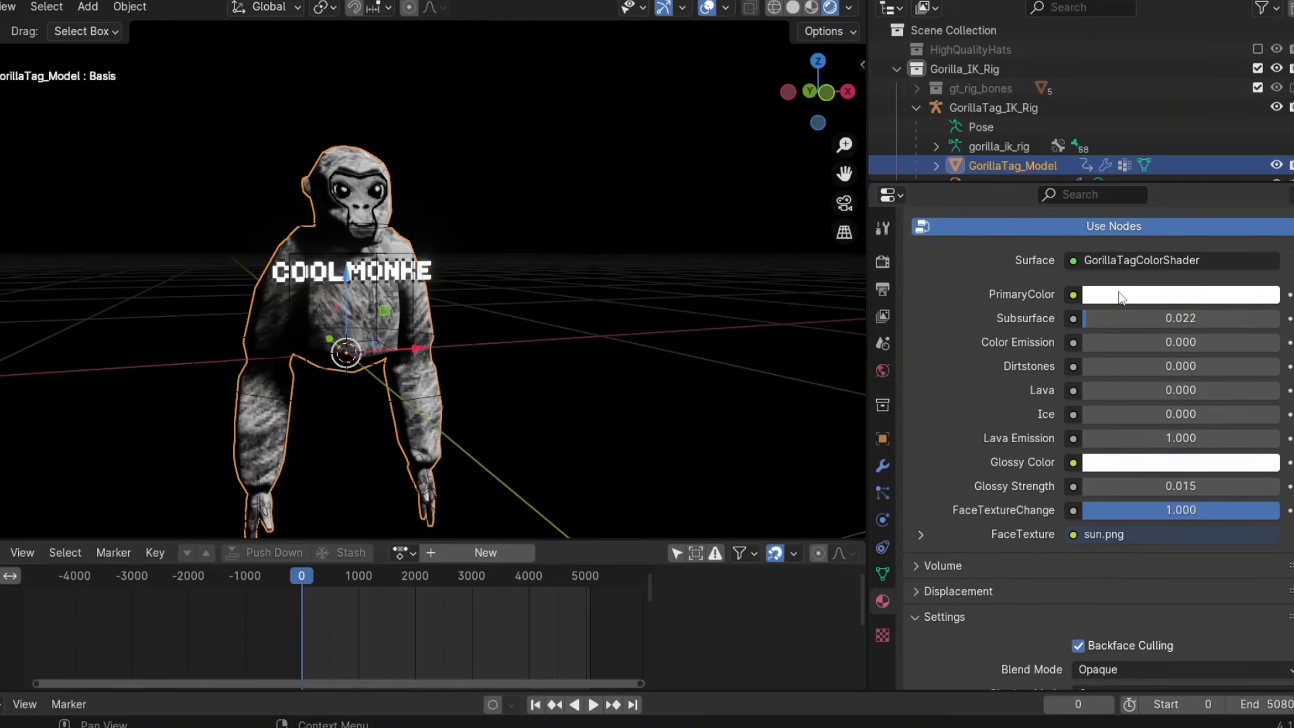
pyautogui.click(1122, 297)
pyautogui.click(1098, 22)
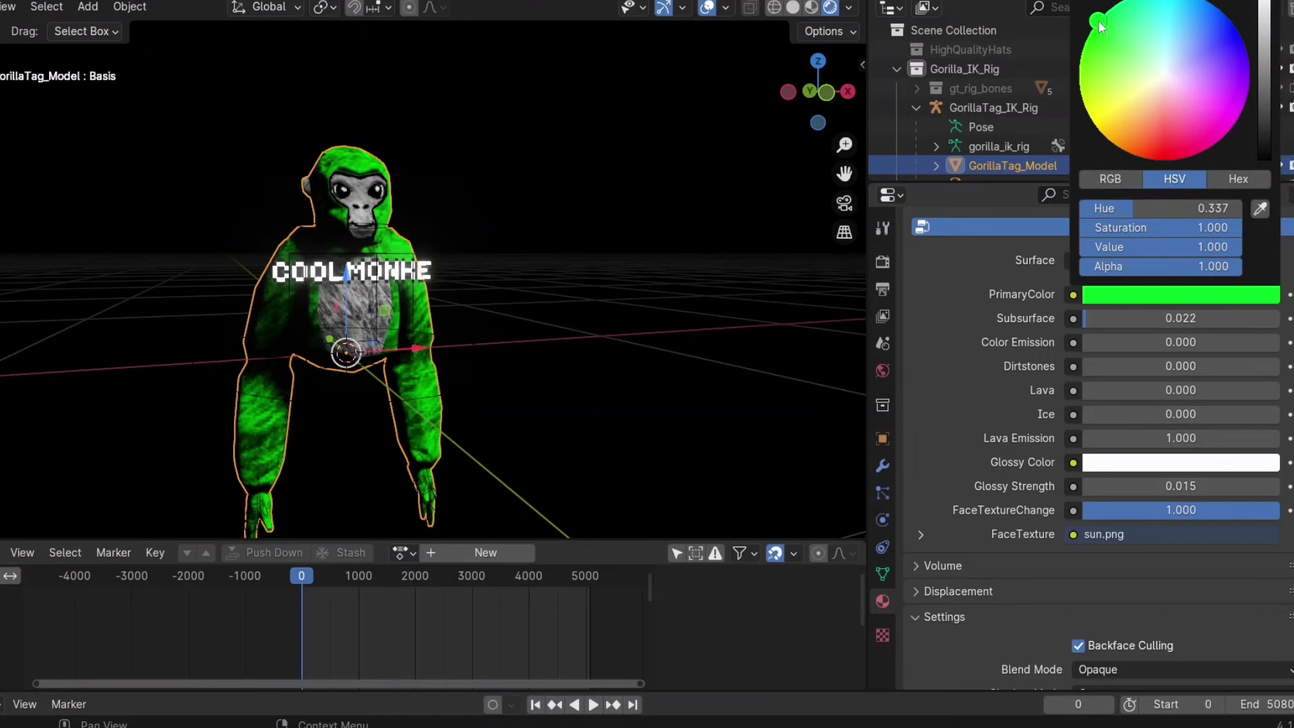
pyautogui.moveTo(520, 184); pyautogui.dragTo(521, 182, button='middle')
pyautogui.click(578, 258)
# - Add a point light with 38.4 W power and place it up beside the gorilla's head
pyautogui.click(87, 7)
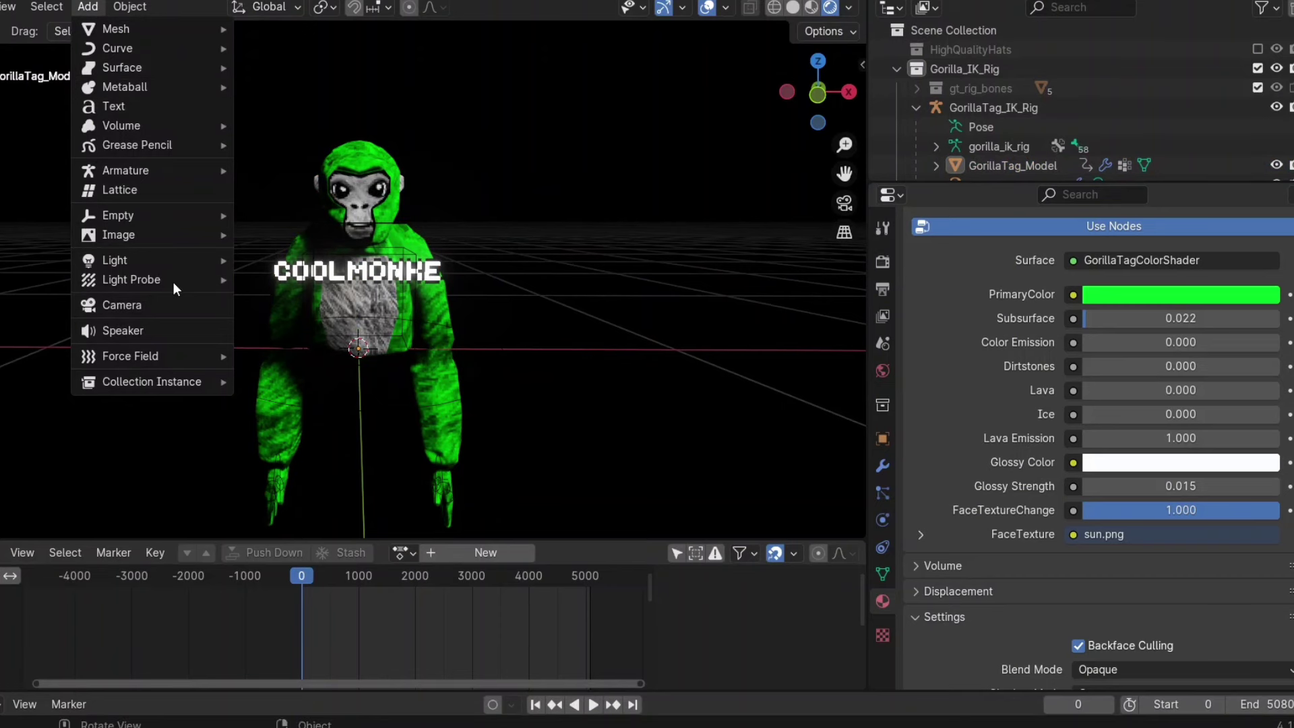
pyautogui.moveTo(176, 261)
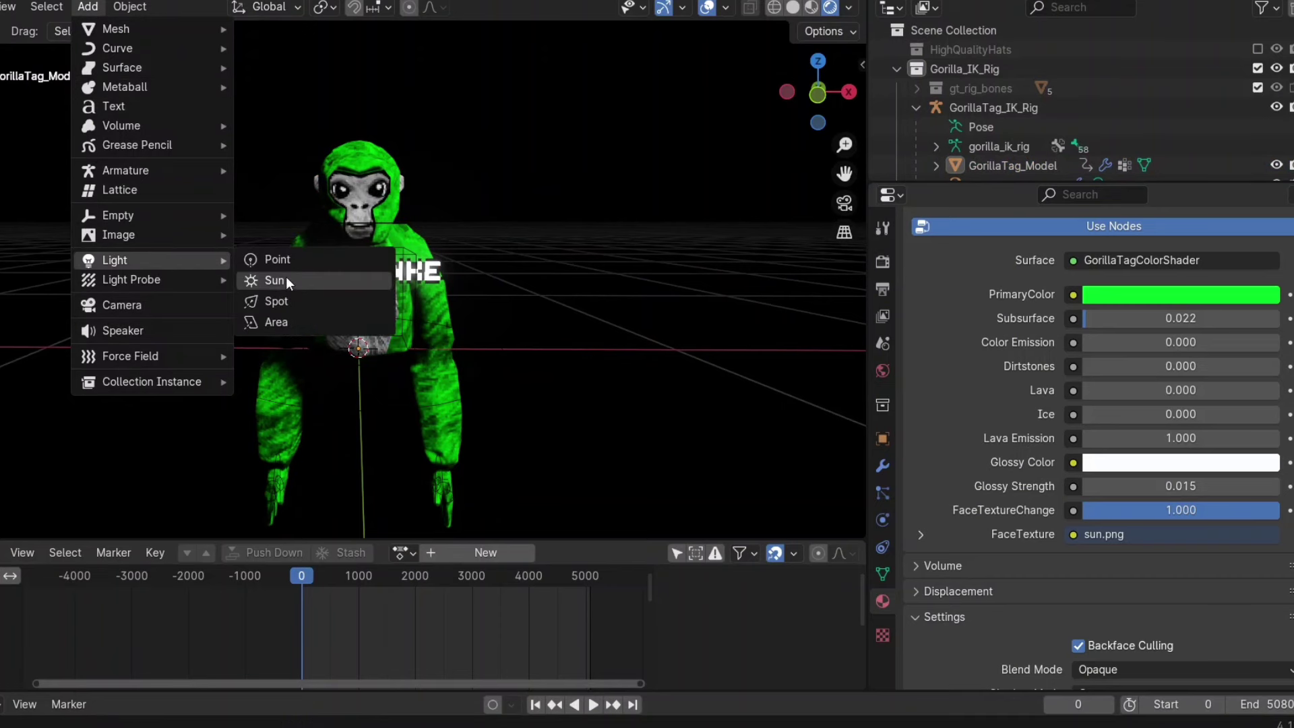
pyautogui.click(301, 258)
pyautogui.moveTo(502, 286); pyautogui.dragTo(475, 292, button='middle')
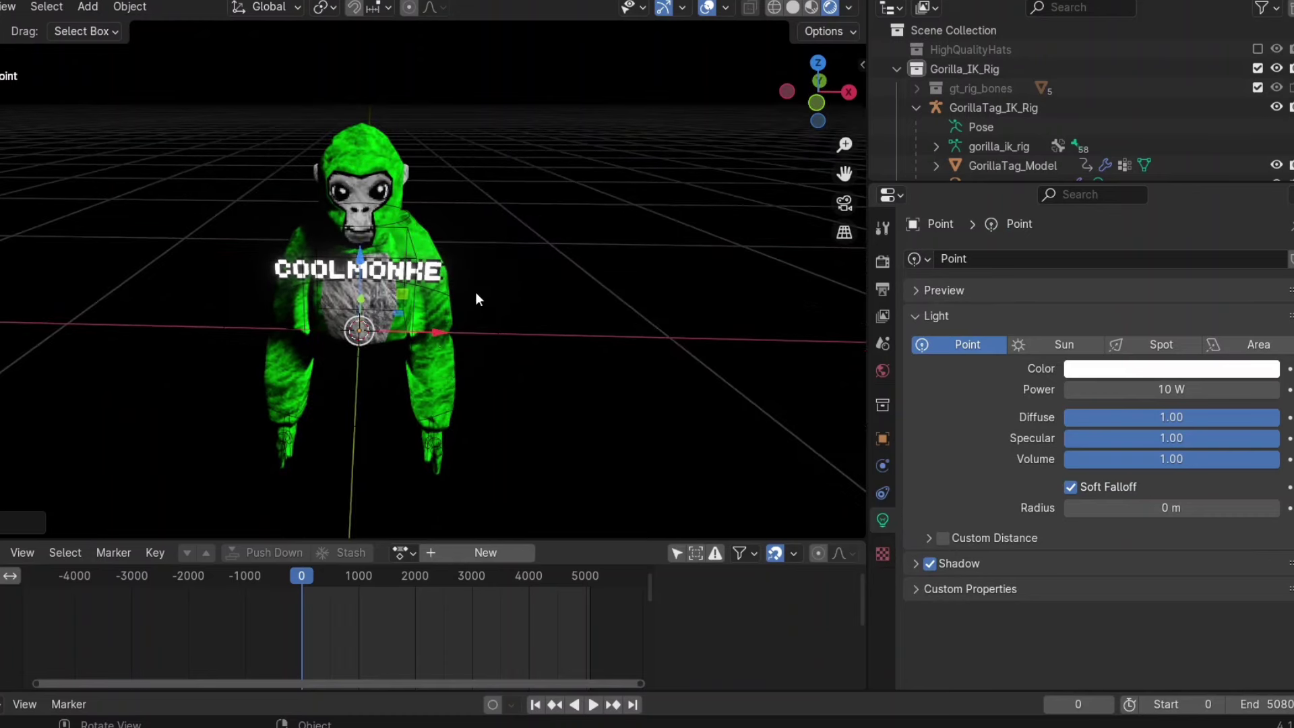
pyautogui.moveTo(433, 325); pyautogui.dragTo(603, 332)
pyautogui.moveTo(533, 262); pyautogui.dragTo(552, 142)
pyautogui.moveTo(616, 220); pyautogui.dragTo(548, 229)
pyautogui.moveTo(1139, 390); pyautogui.dragTo(1253, 390)
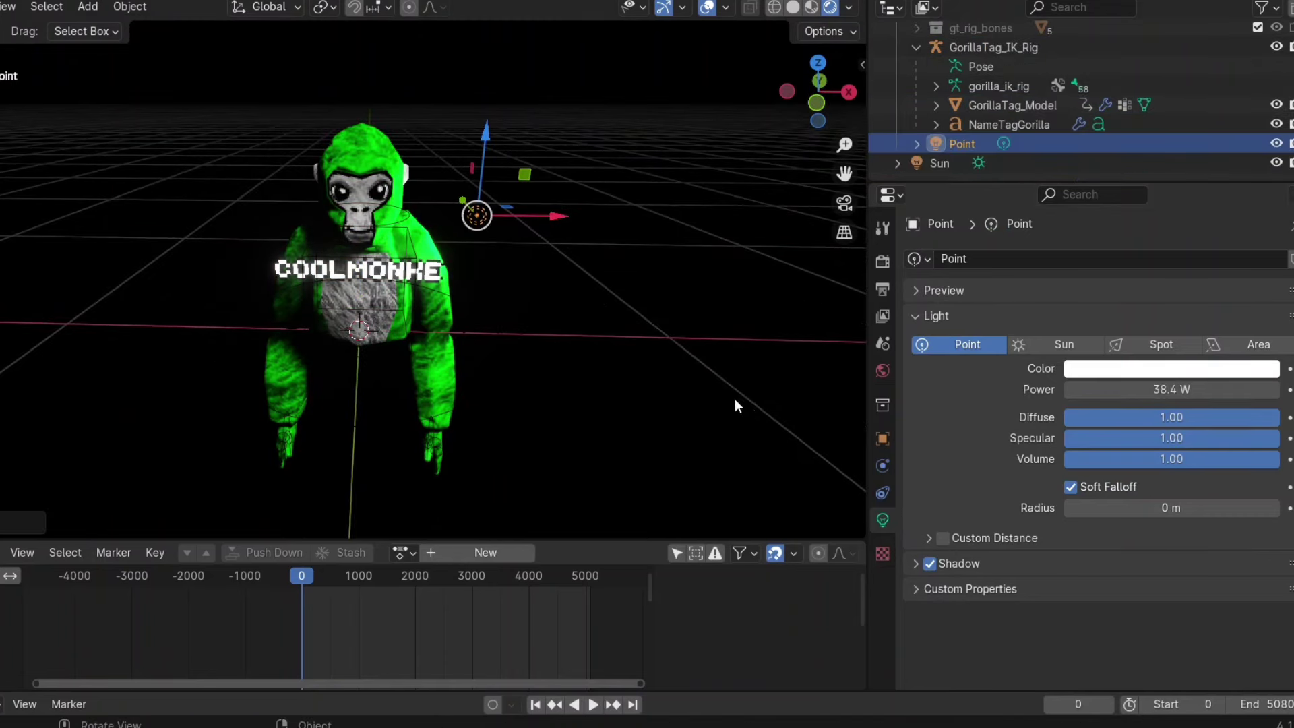
# - Make copies of the point light and move one to the opposite side of the gorilla
pyautogui.hotkey('ctrl', 'c')
pyautogui.hotkey('ctrl', 'v')
pyautogui.hotkey('ctrl', 'v')
pyautogui.moveTo(275, 295); pyautogui.dragTo(360, 239, button='middle')
pyautogui.moveTo(232, 223); pyautogui.dragTo(159, 376)
pyautogui.moveTo(186, 279); pyautogui.dragTo(120, 315)
pyautogui.scroll(4, 652, 182)
pyautogui.moveTo(652, 182); pyautogui.dragTo(622, 400, button='middle')
pyautogui.scroll(-3, 653, 181)
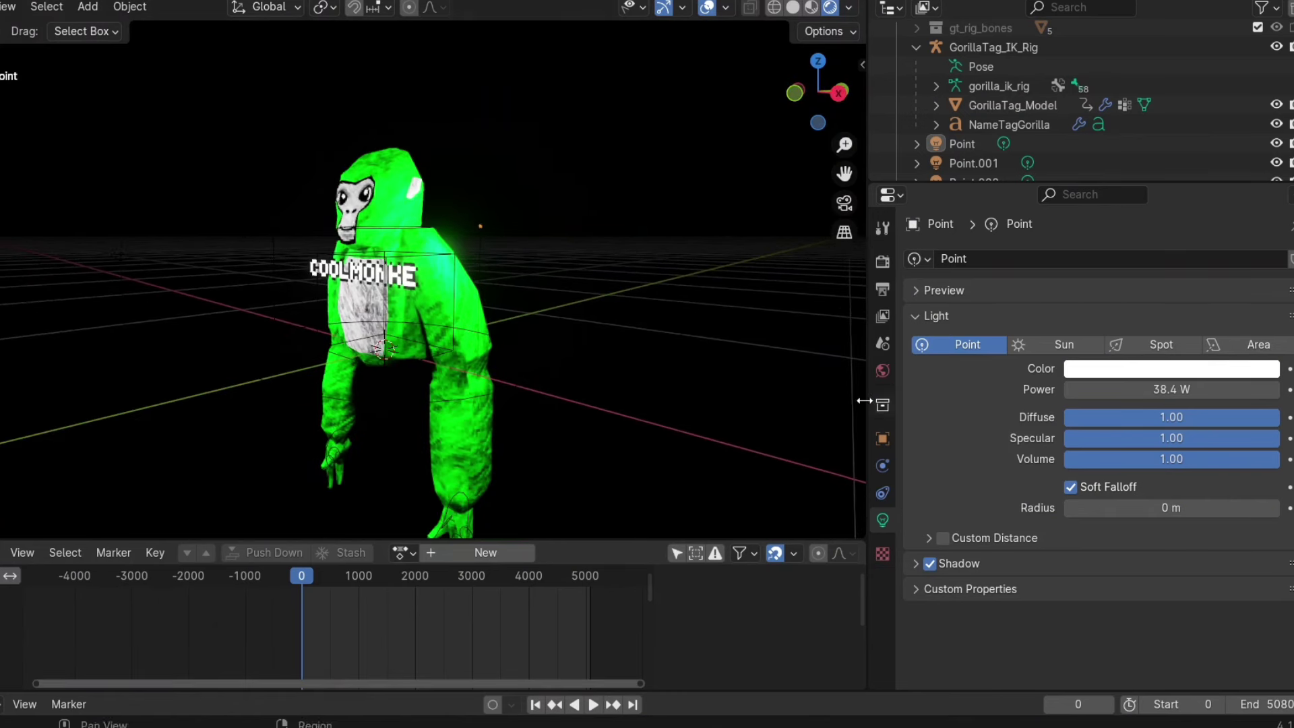
# - Set the gorilla fur material's Glossy Strength to 0.200 and its Glossy Color to red
pyautogui.click(463, 285)
pyautogui.scroll(-4, 1125, 571)
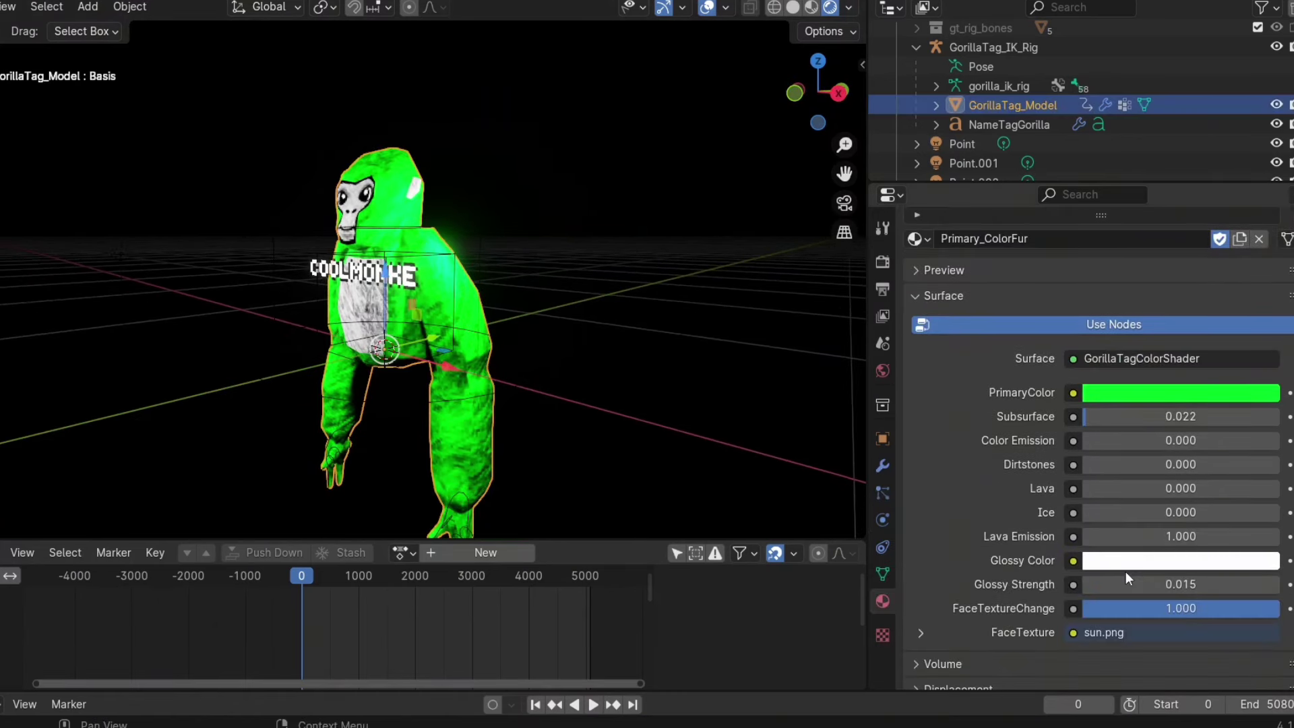
pyautogui.moveTo(1143, 593)
pyautogui.mouseDown()
pyautogui.moveTo(1188, 593)
pyautogui.moveTo(1139, 585)
pyautogui.mouseUp()
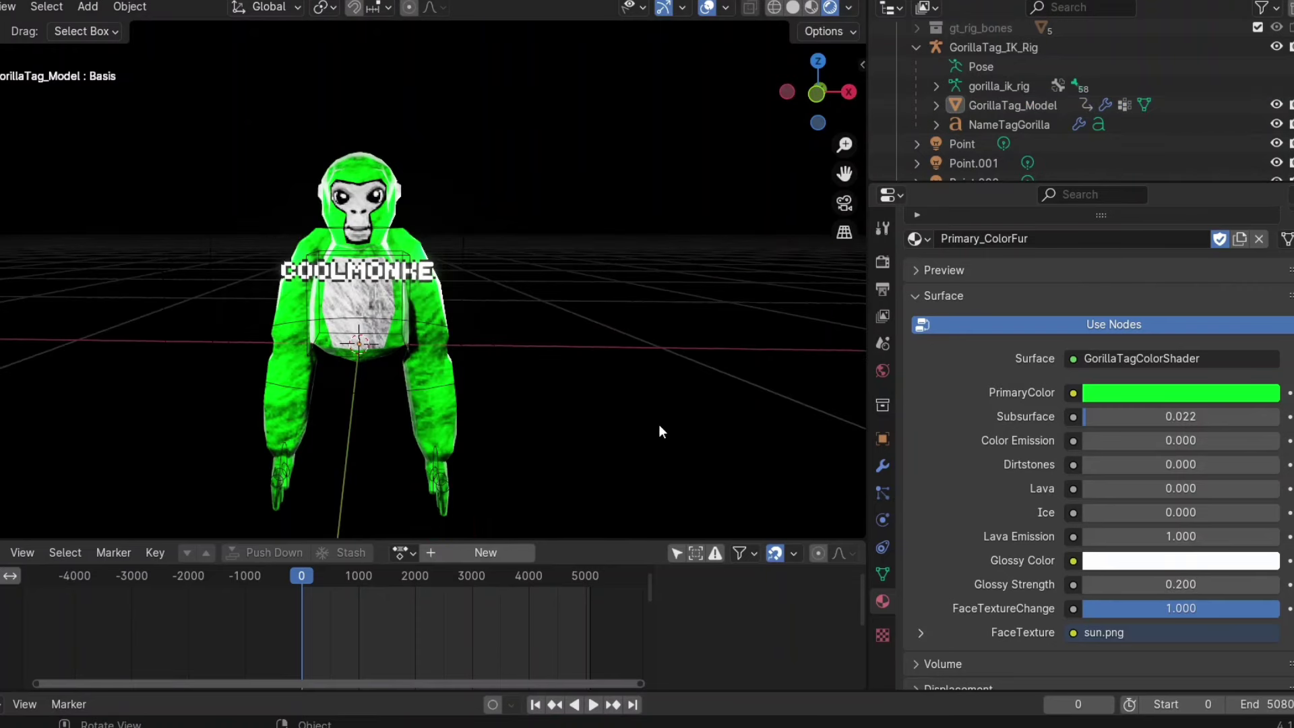
pyautogui.click(446, 307)
pyautogui.click(1161, 565)
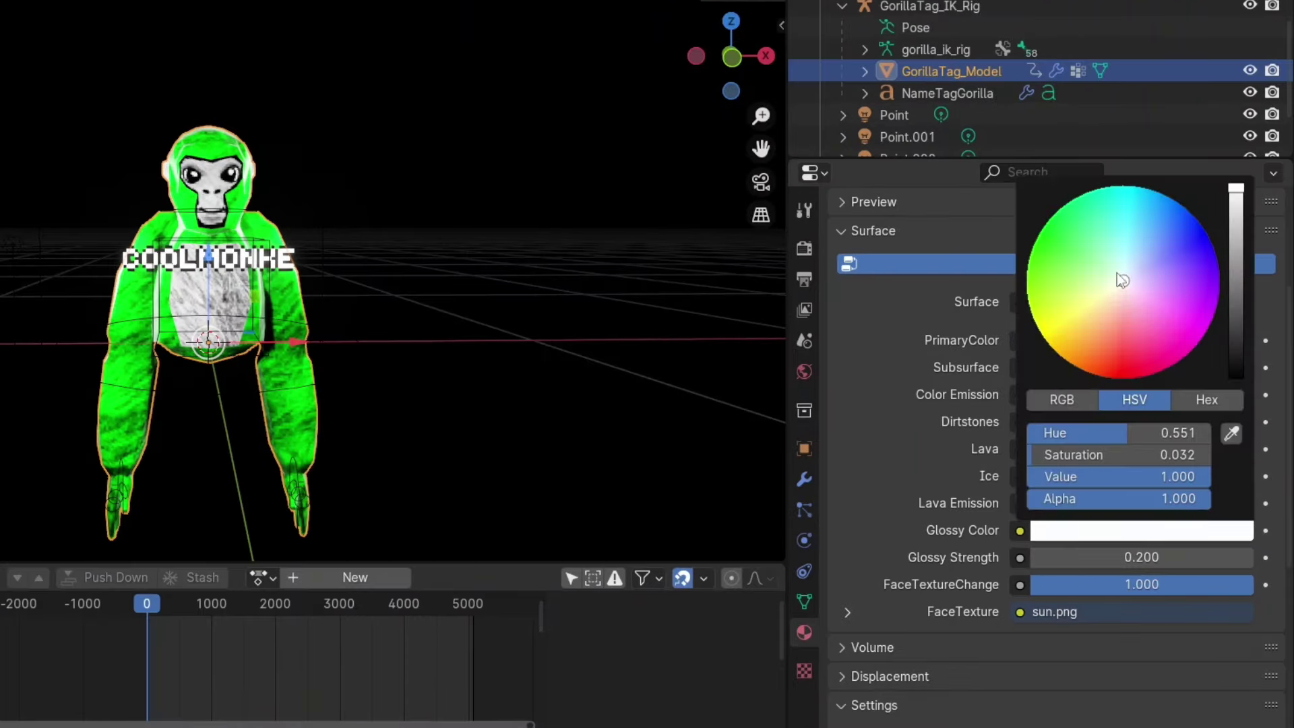
pyautogui.moveTo(1123, 281)
pyautogui.mouseDown()
pyautogui.moveTo(1125, 188)
pyautogui.moveTo(1051, 214)
pyautogui.moveTo(1190, 208)
pyautogui.moveTo(1216, 297)
pyautogui.moveTo(1159, 371)
pyautogui.mouseUp()
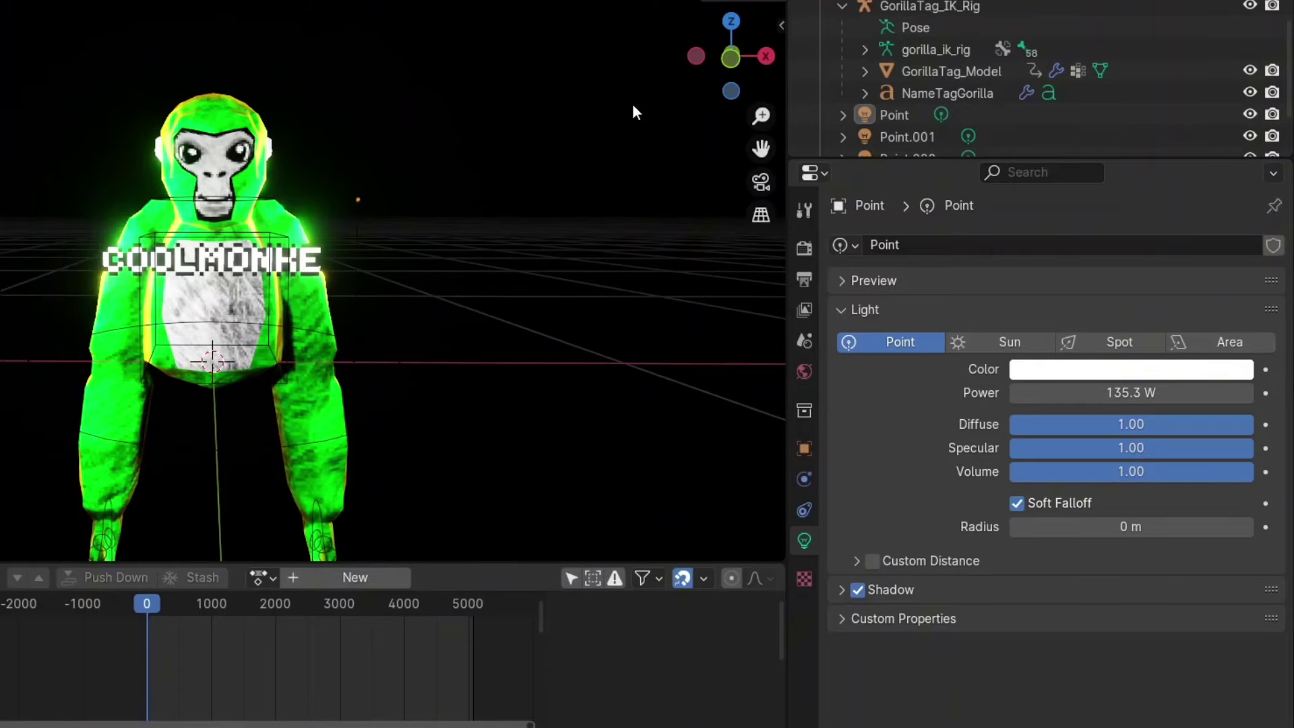
# - Look through the Sketchfab add-on's first page of results for "gorilla tag"
pyautogui.click(772, 24)
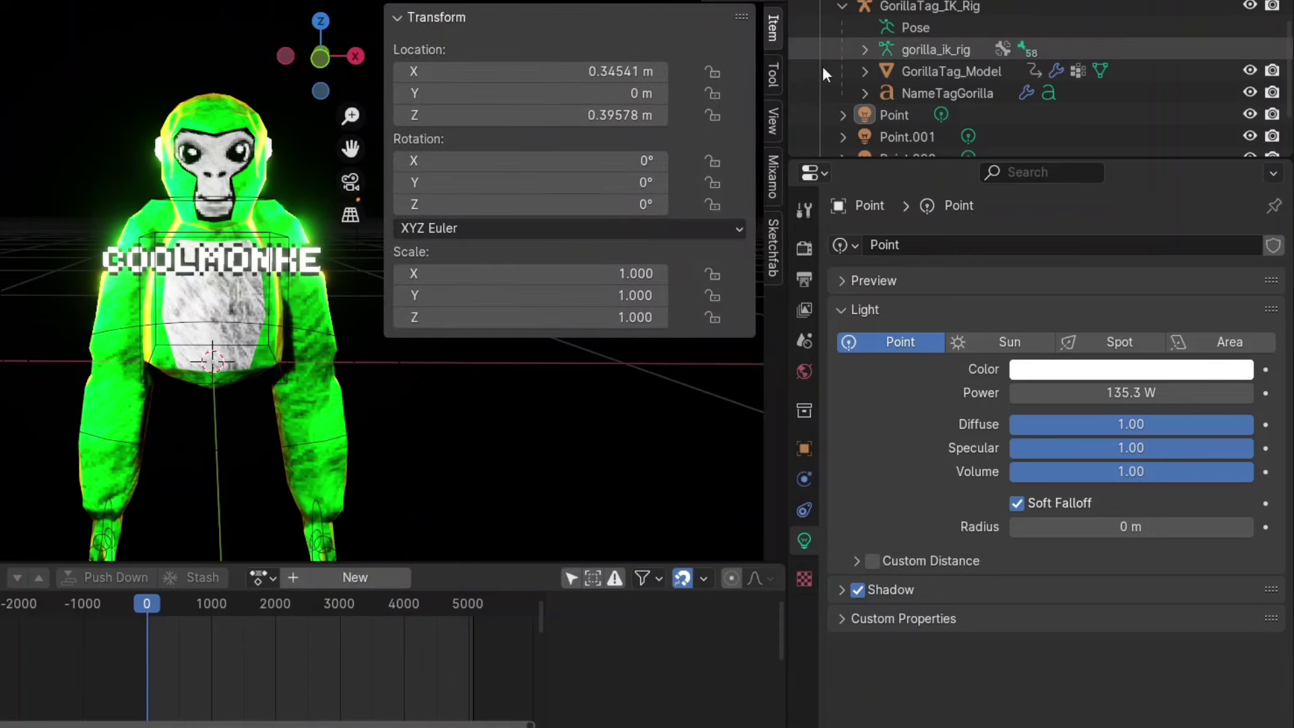
pyautogui.click(774, 264)
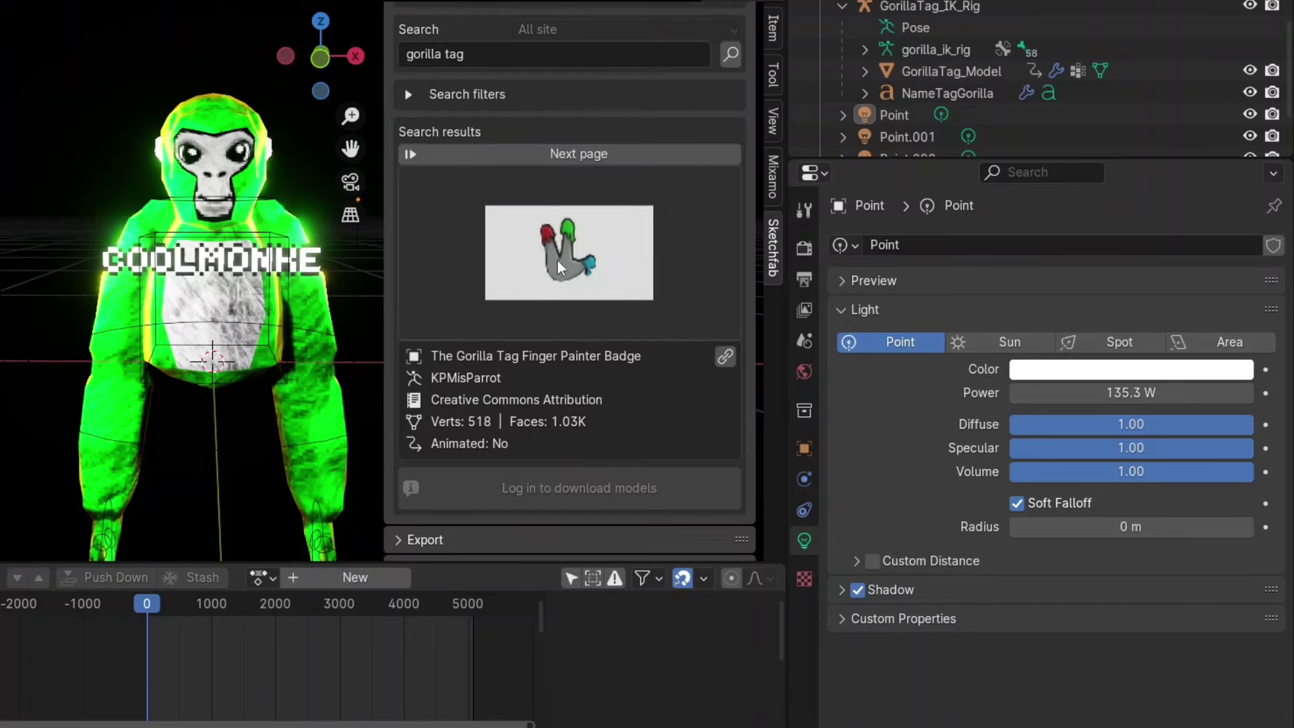
pyautogui.click(556, 260)
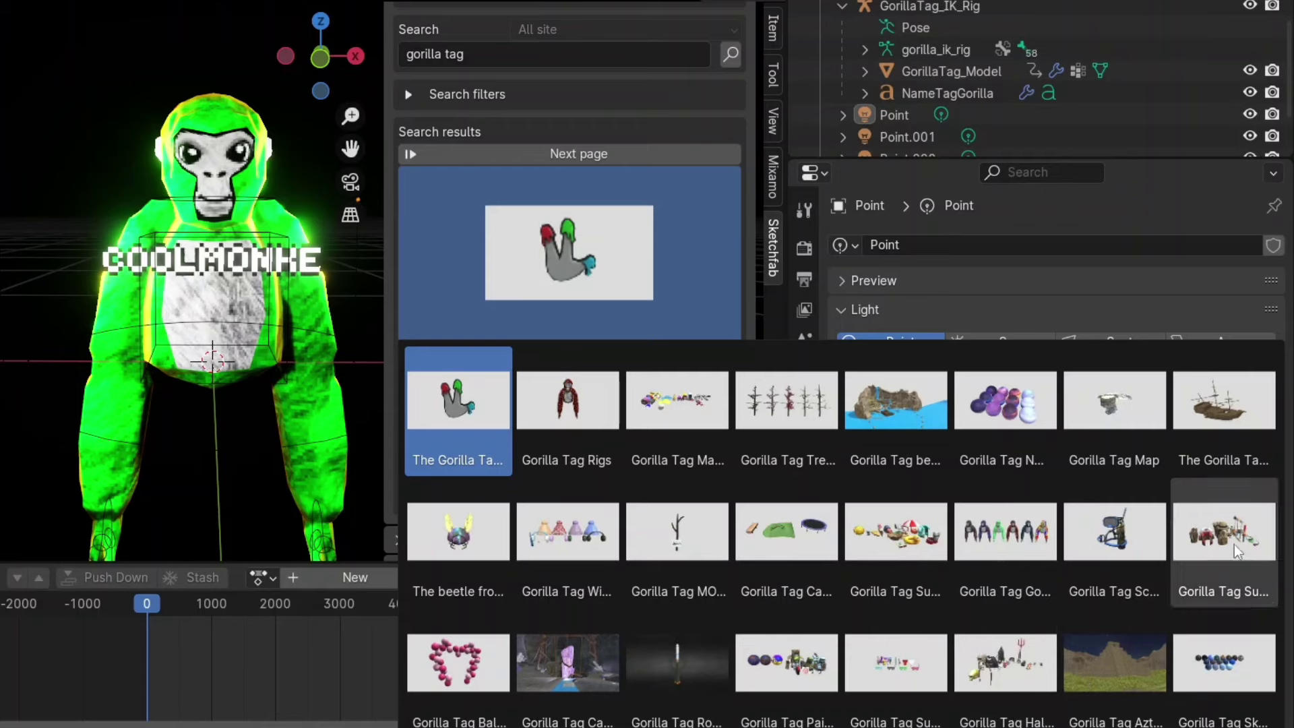
pyautogui.click(698, 192)
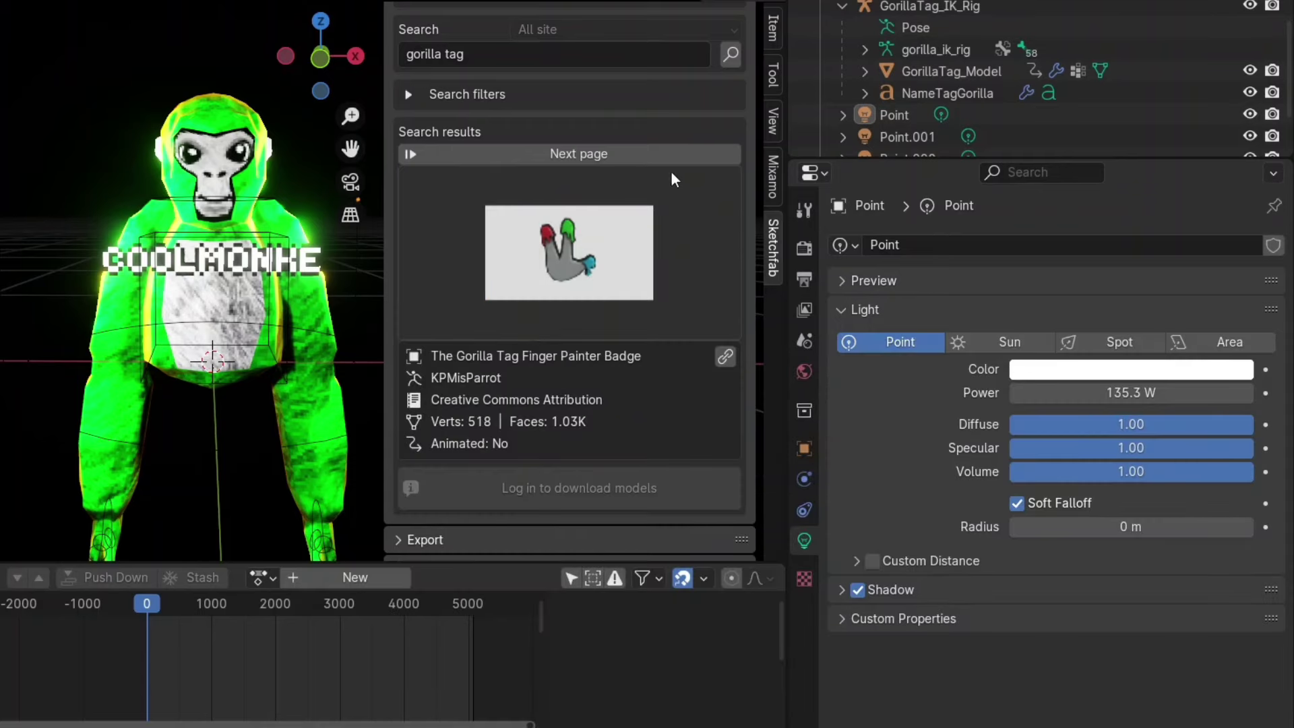
# - Advance through further Sketchfab result pages and select the Gorilla Tag Fall 2021 Cosmetics model
pyautogui.click(566, 163)
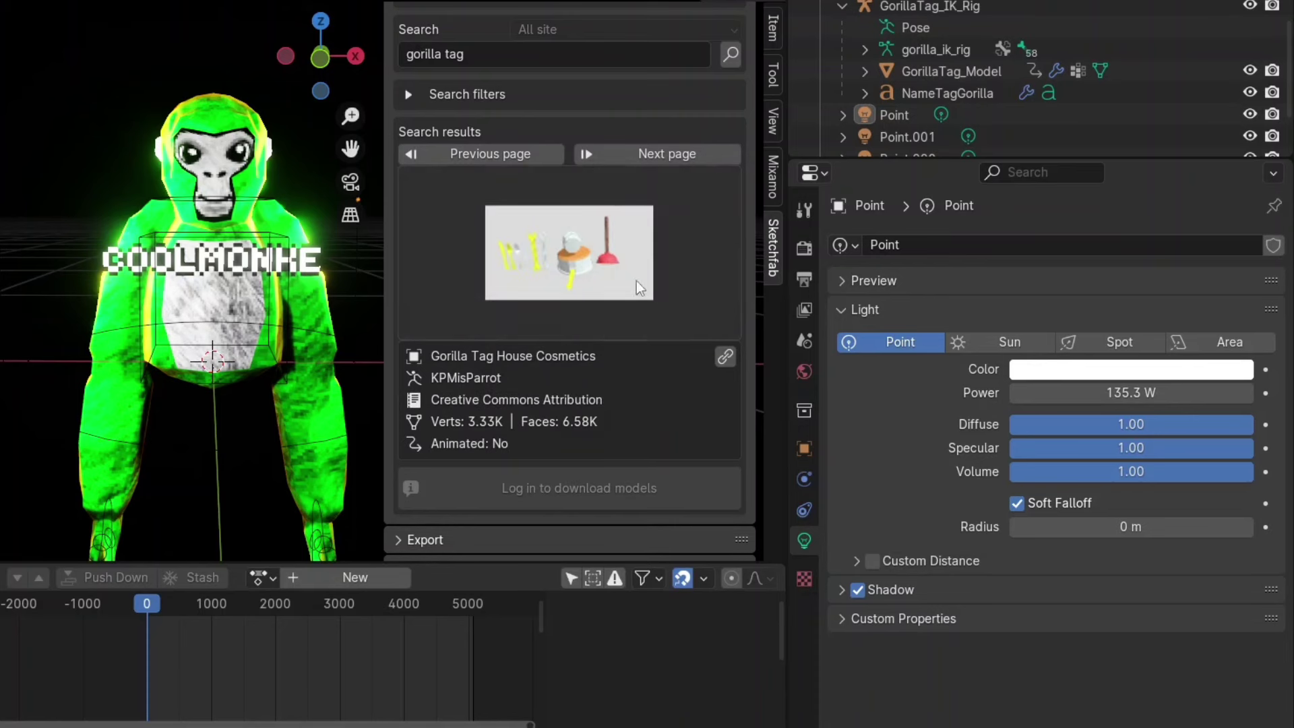
pyautogui.click(620, 155)
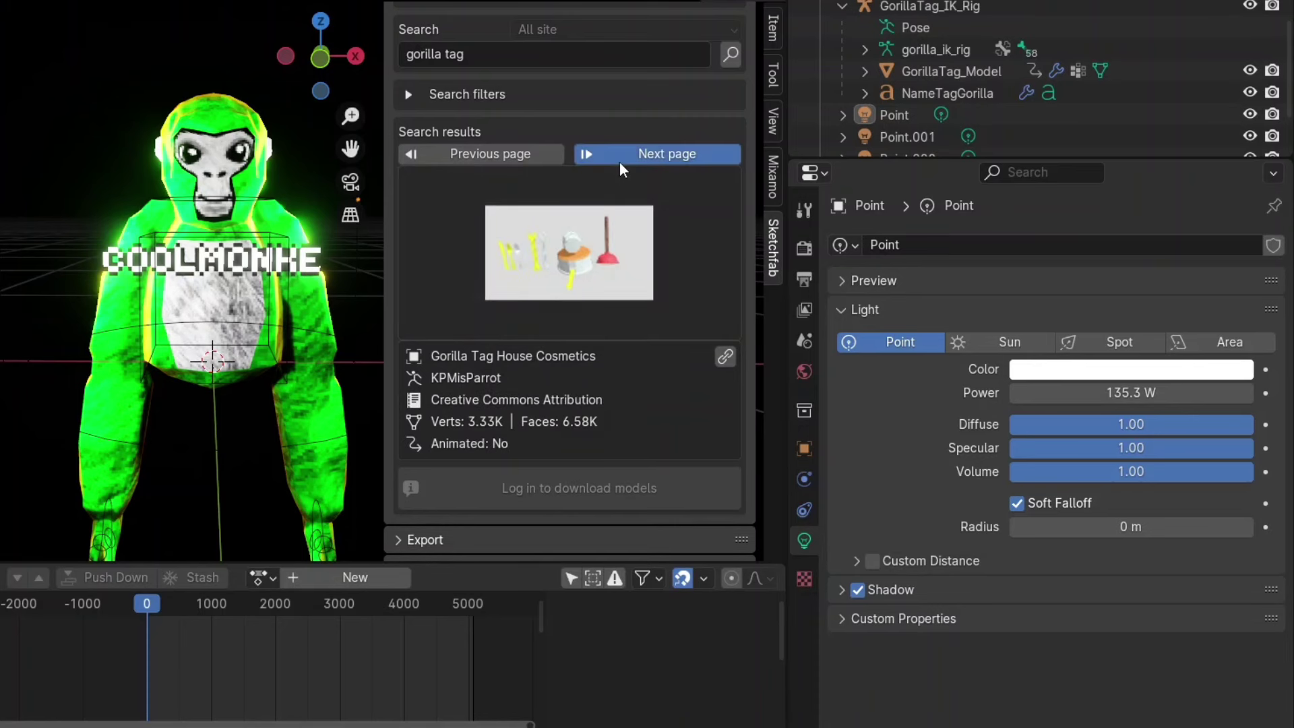
pyautogui.click(687, 152)
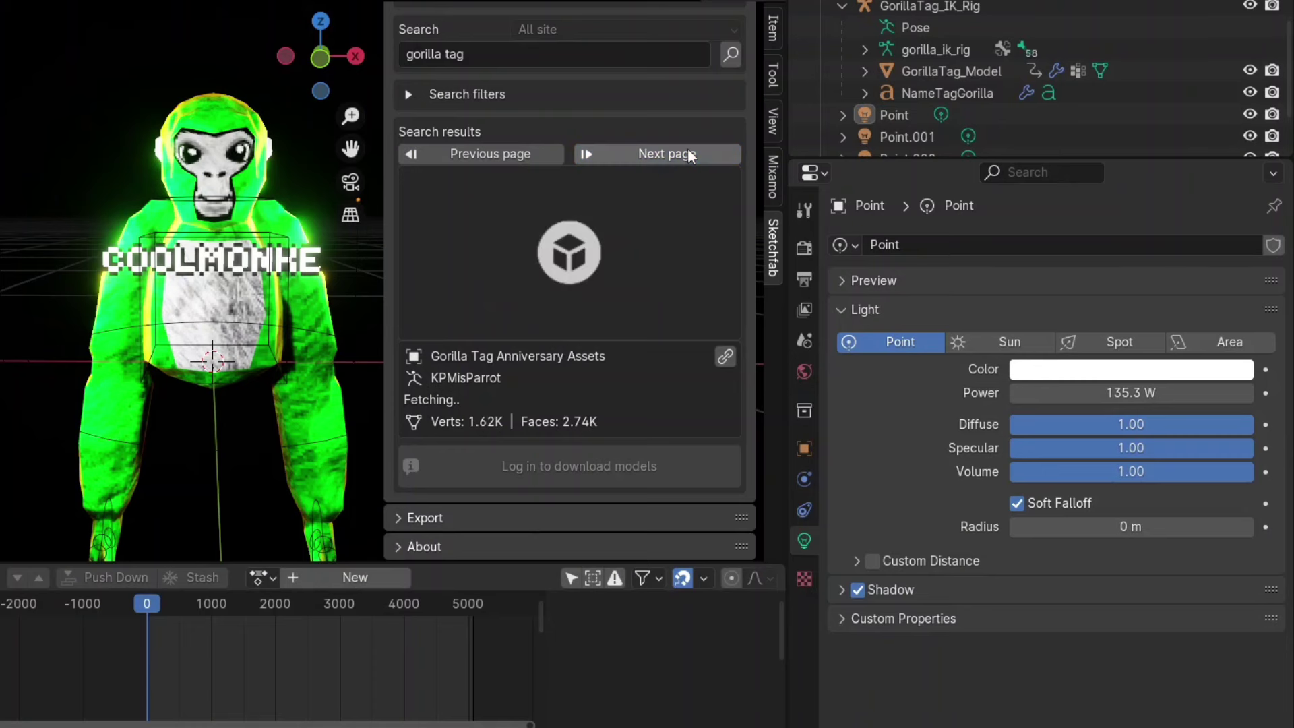
pyautogui.click(603, 285)
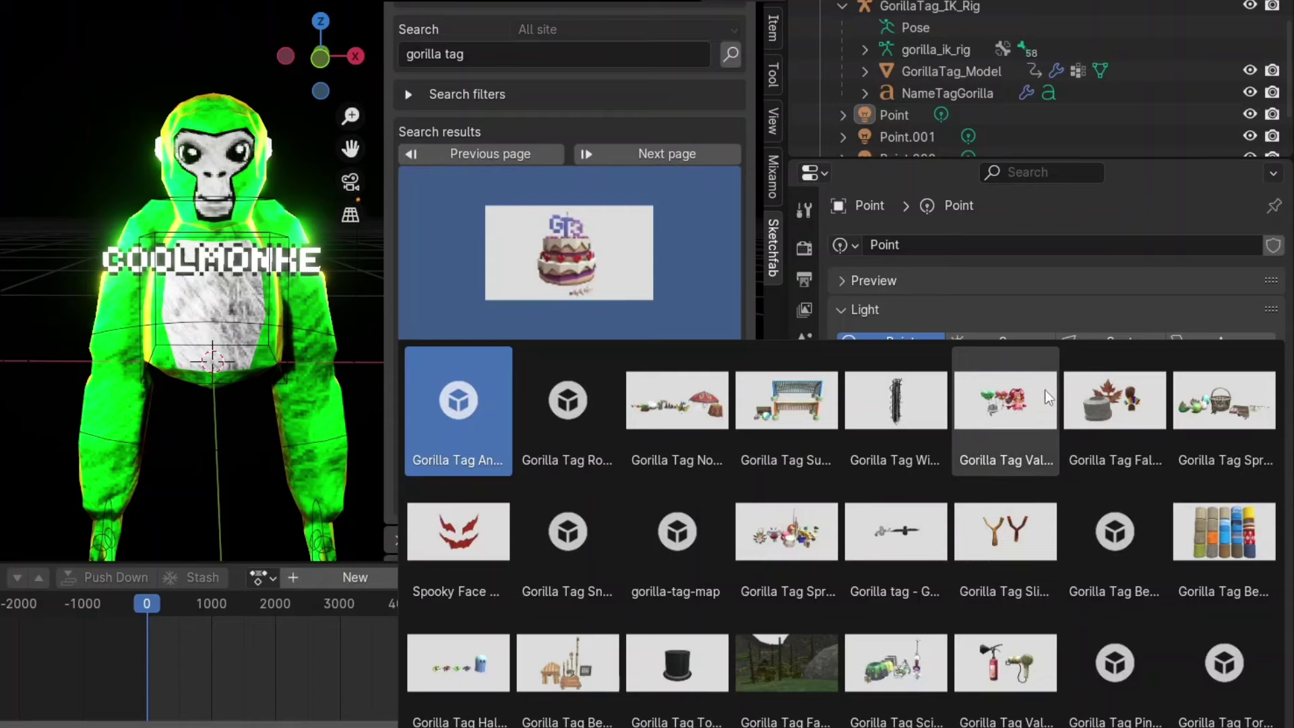
pyautogui.click(1118, 412)
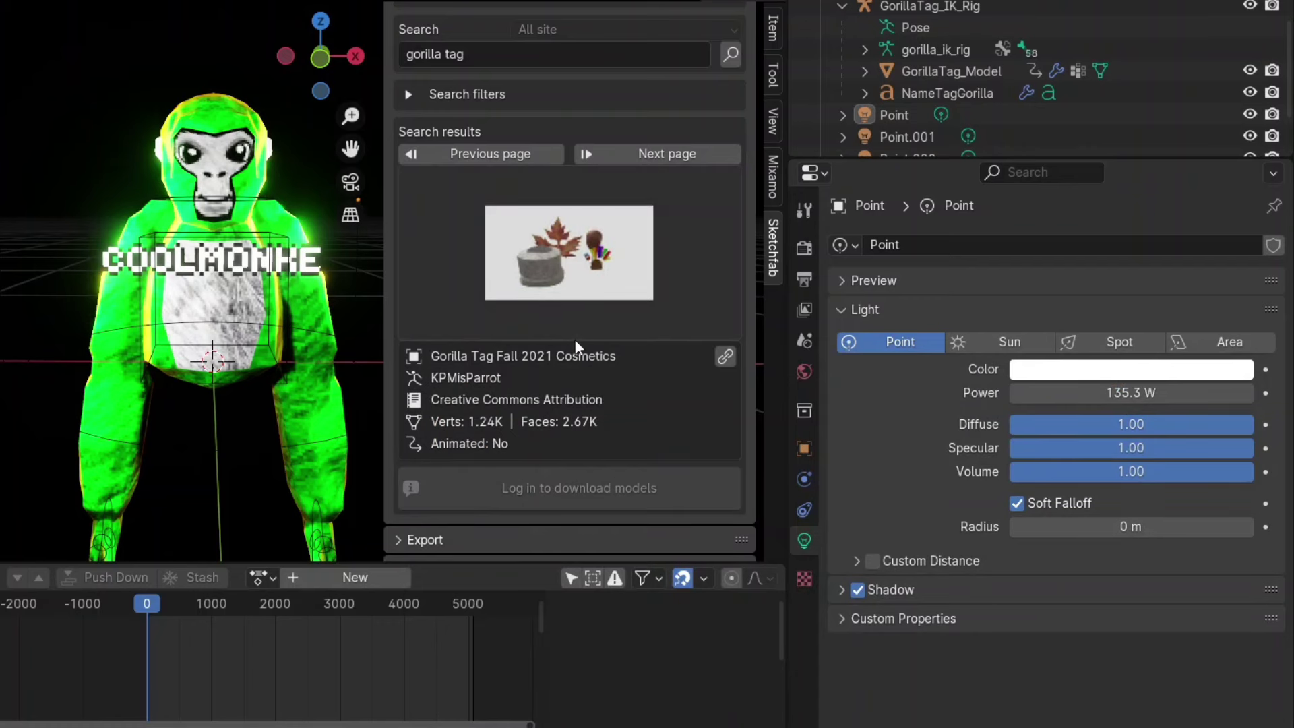
pyautogui.scroll(8, 661, 144)
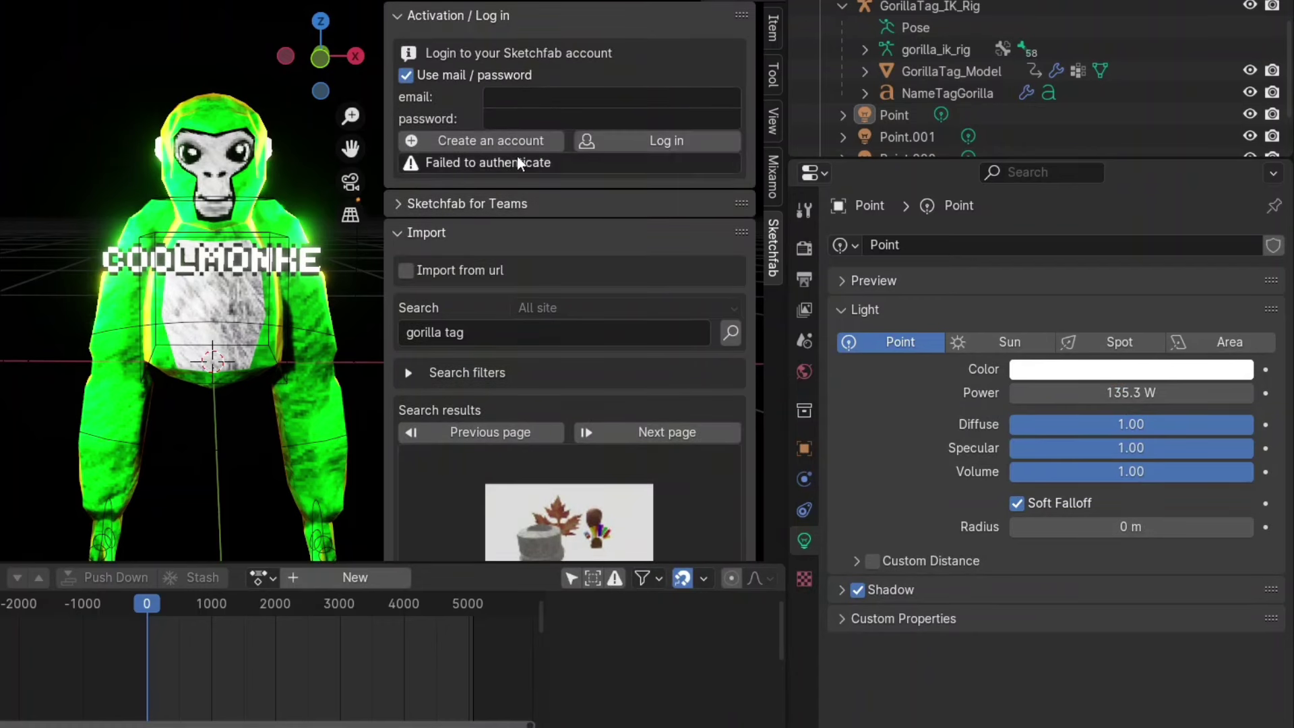
pyautogui.scroll(-3, 524, 162)
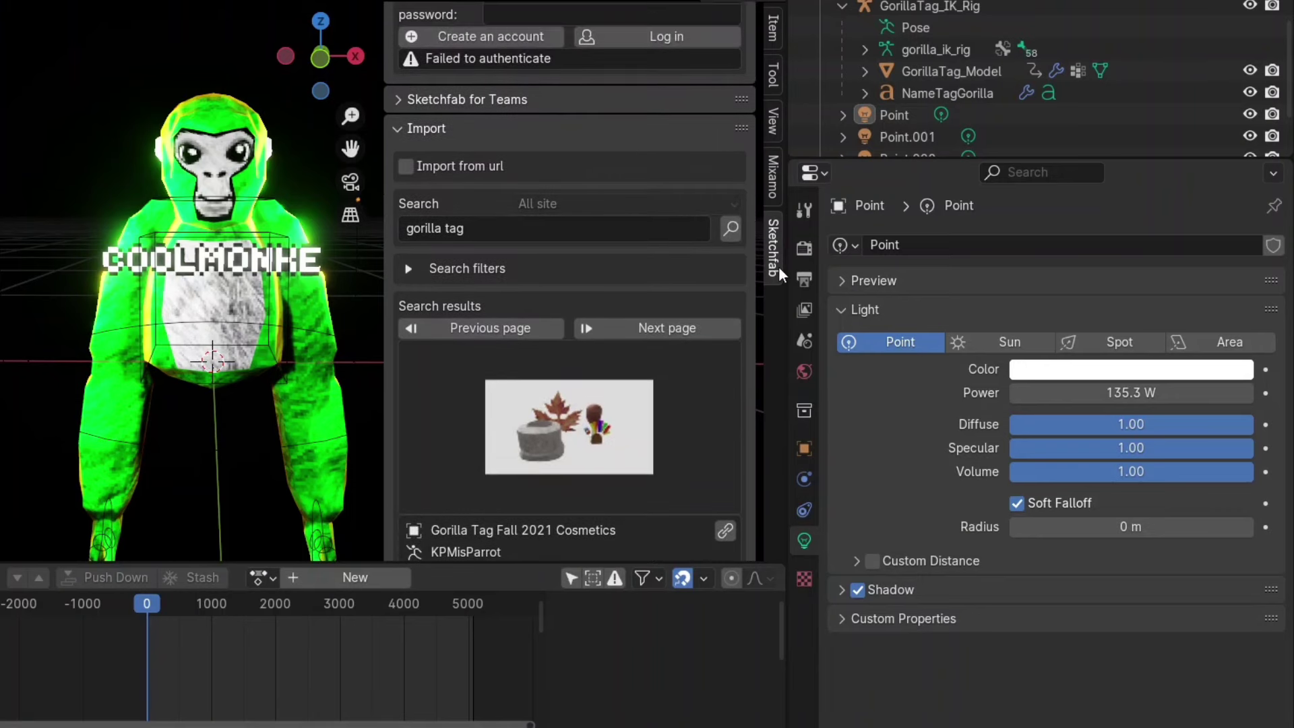
# - Collapse the Sketchfab account login section and close the sidebar to clear the 3D view
pyautogui.scroll(3, 779, 265)
pyautogui.click(413, 17)
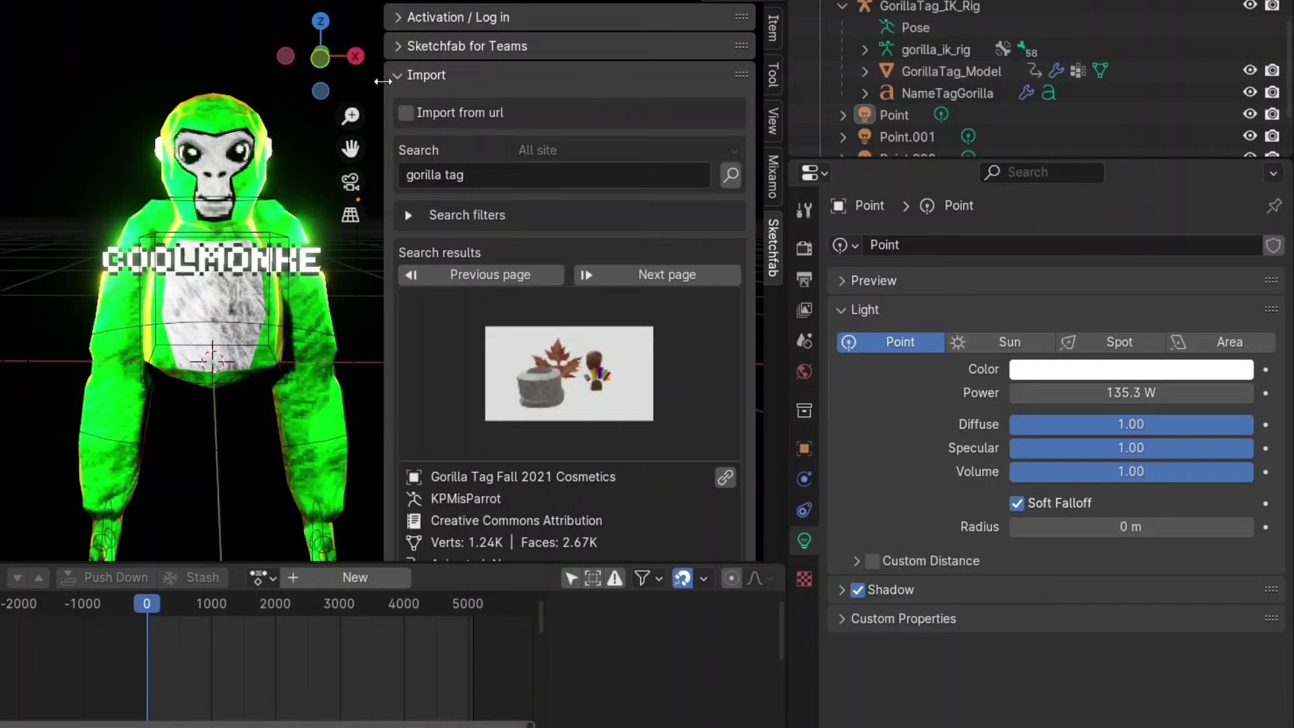
pyautogui.moveTo(382, 81); pyautogui.dragTo(1087, 216)
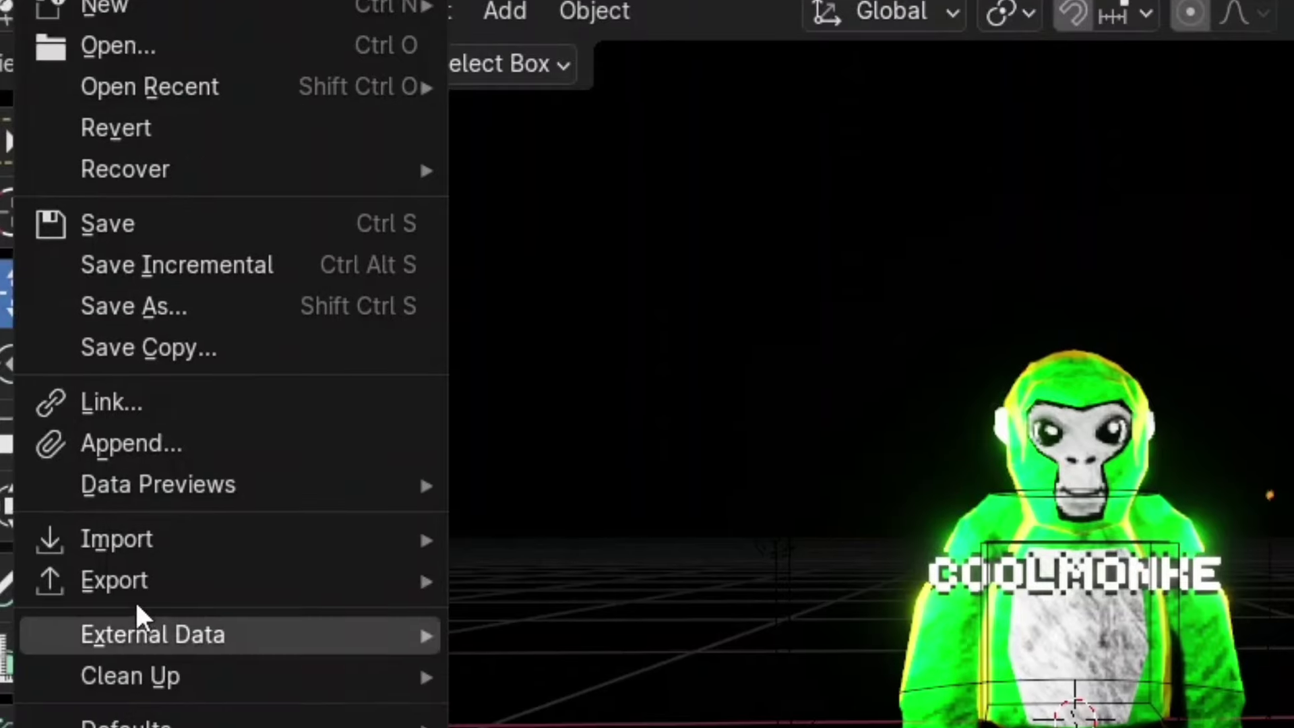
# - Import a downloaded Gorilla Tag cosmetics .glb file with the glTF 2.0 importer
pyautogui.moveTo(183, 300)
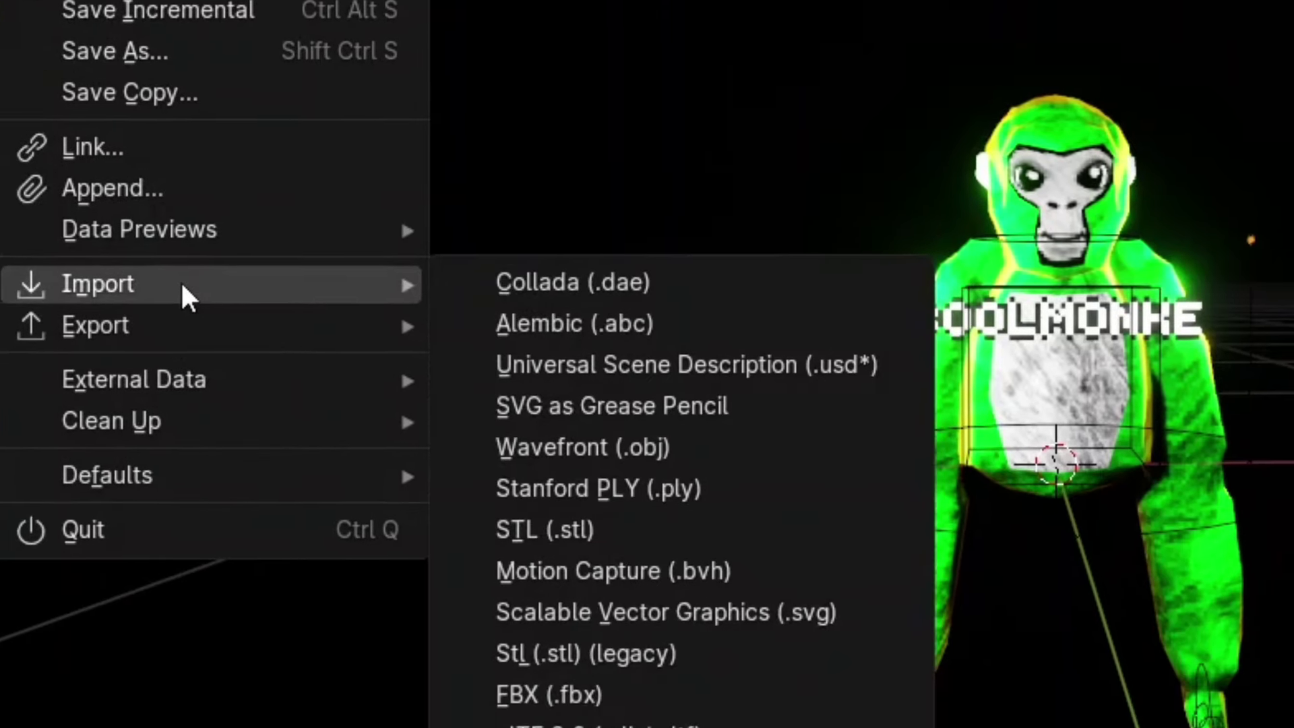
pyautogui.click(782, 618)
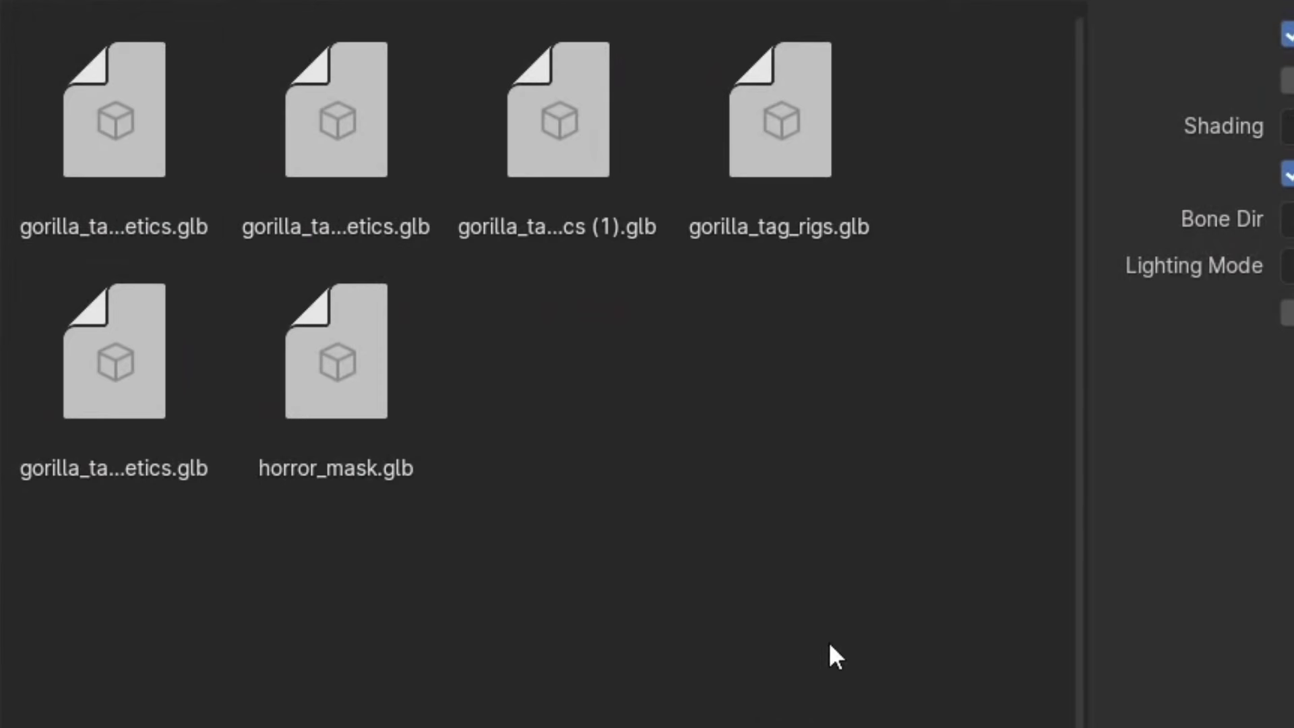
pyautogui.moveTo(629, 412); pyautogui.dragTo(561, 212)
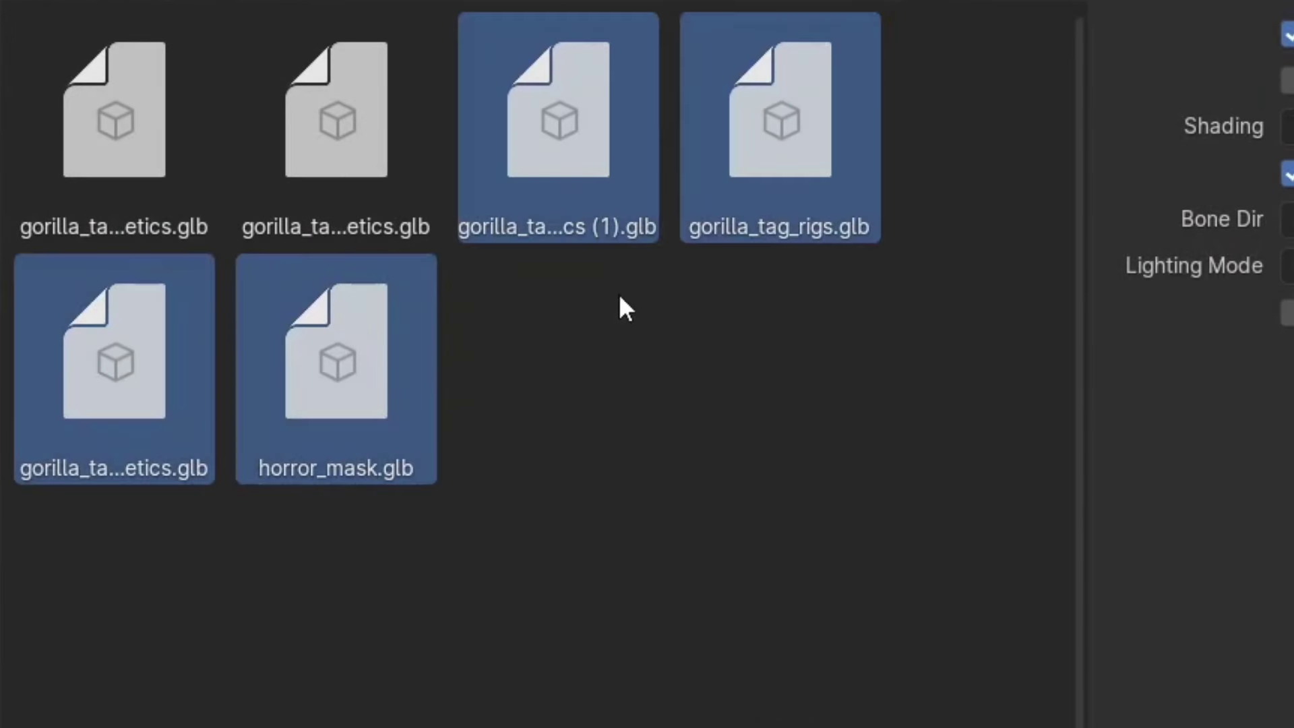
pyautogui.click(616, 371)
pyautogui.click(629, 165)
pyautogui.click(376, 370)
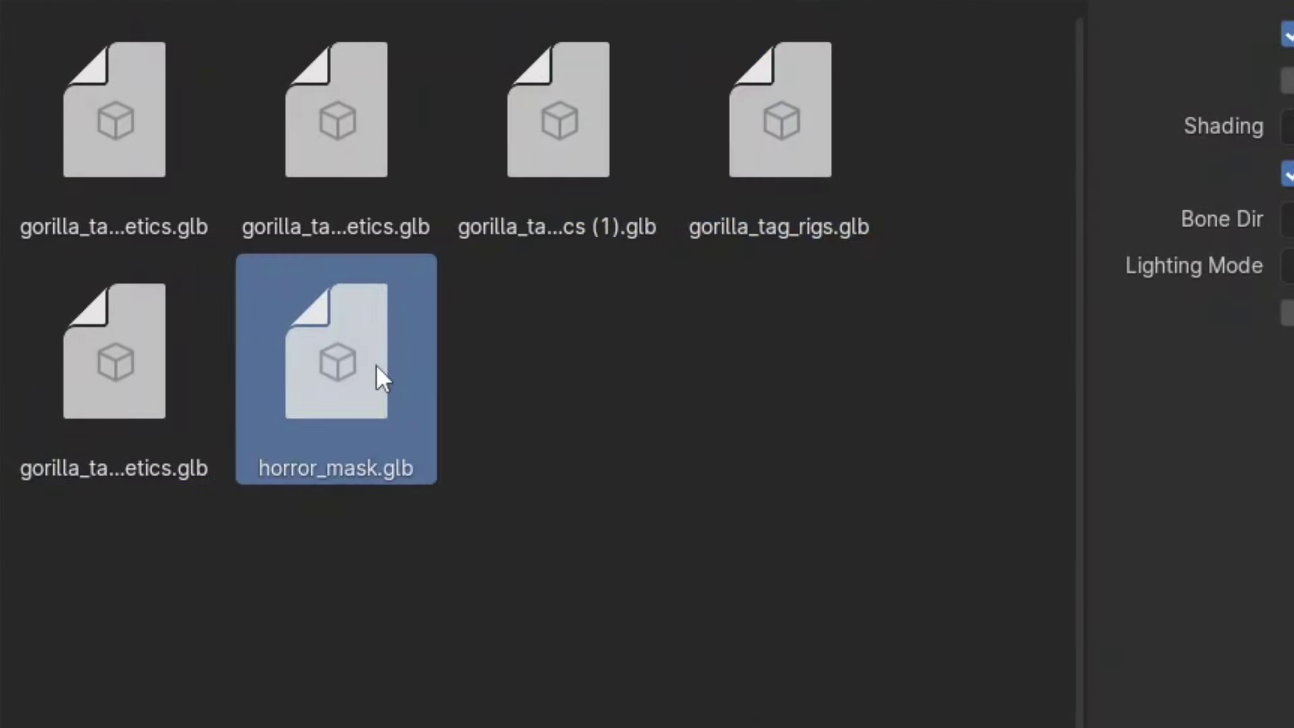
pyautogui.click(141, 369)
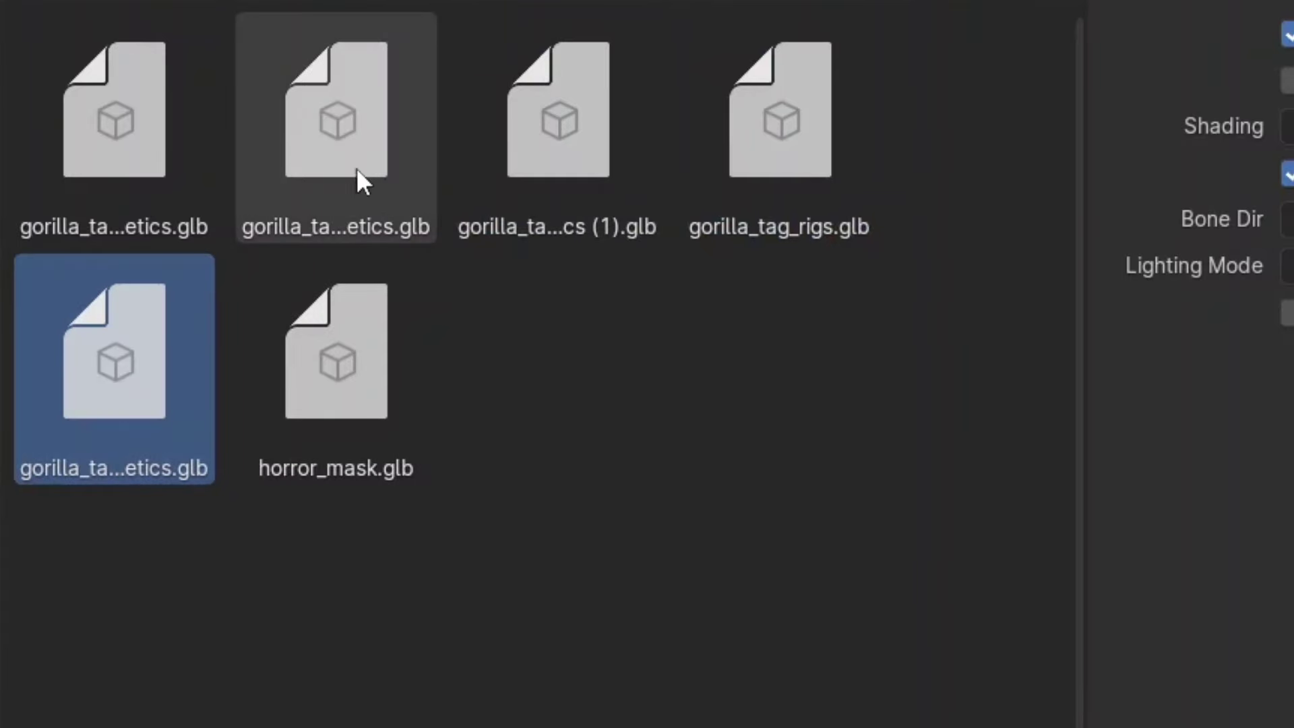
pyautogui.click(464, 167)
pyautogui.click(326, 166)
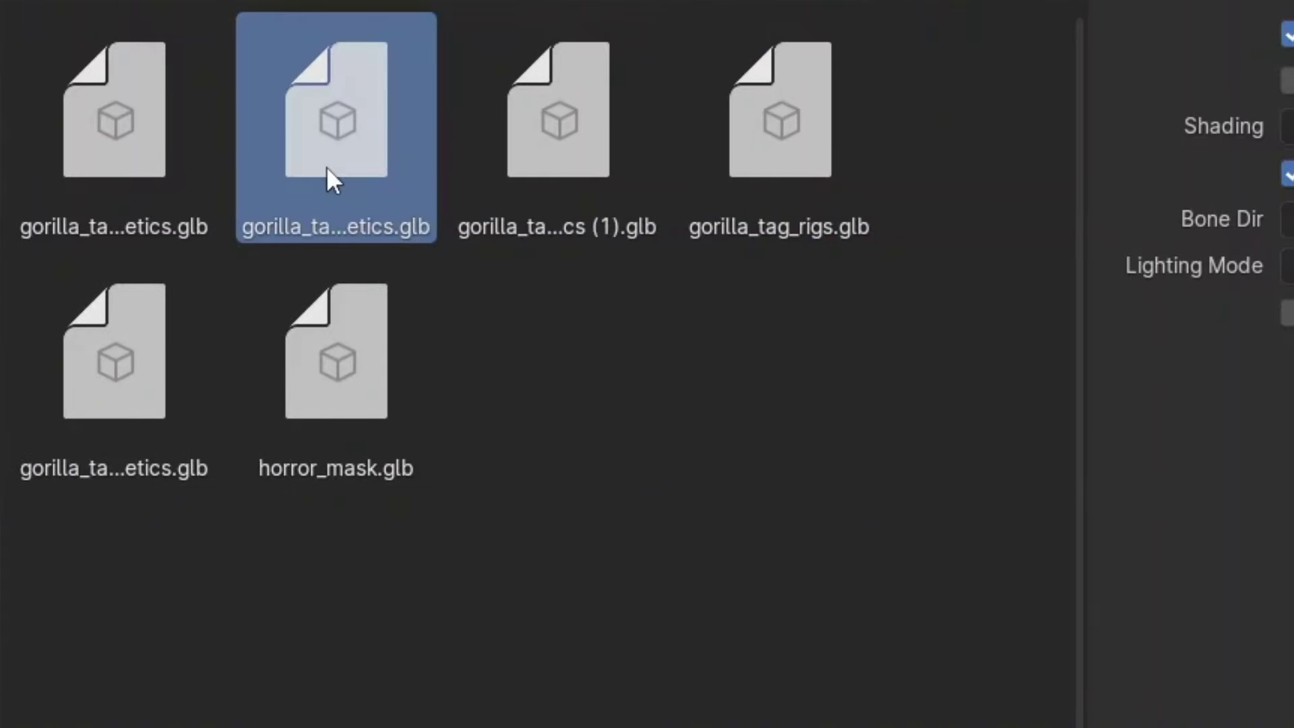
pyautogui.click(165, 128)
pyautogui.click(610, 180)
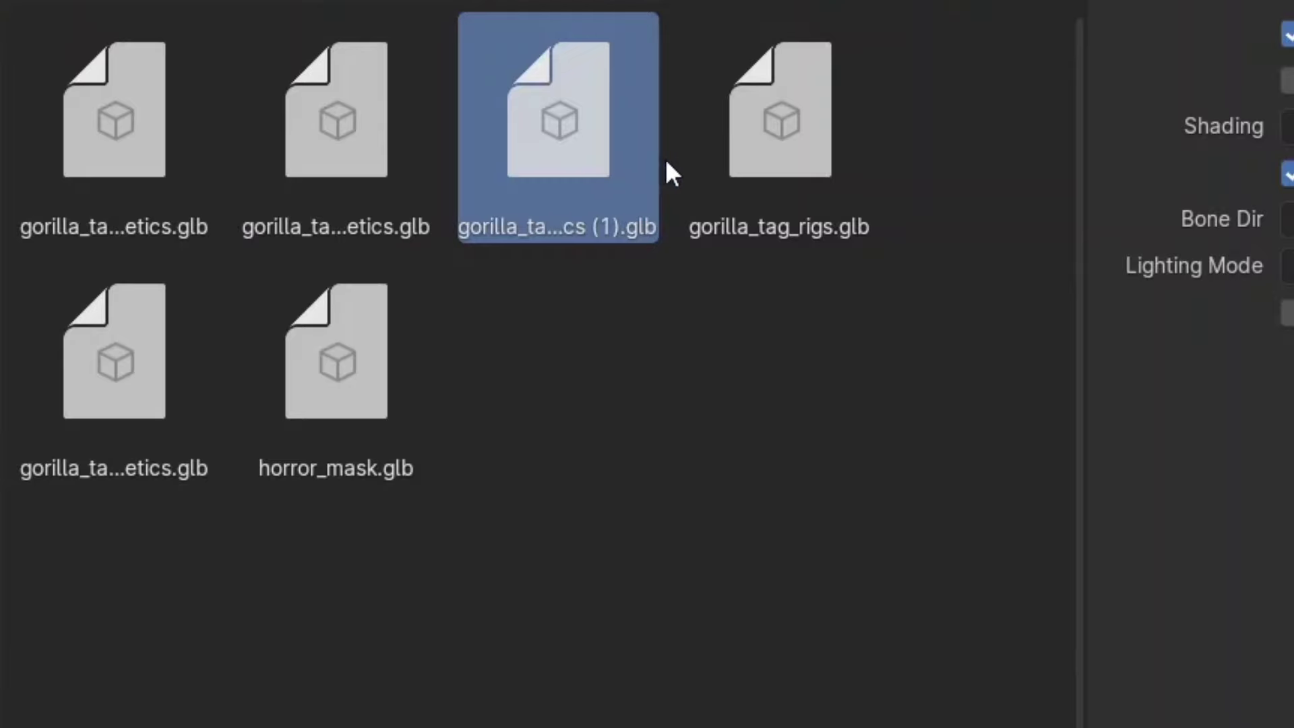
pyautogui.click(52, 208)
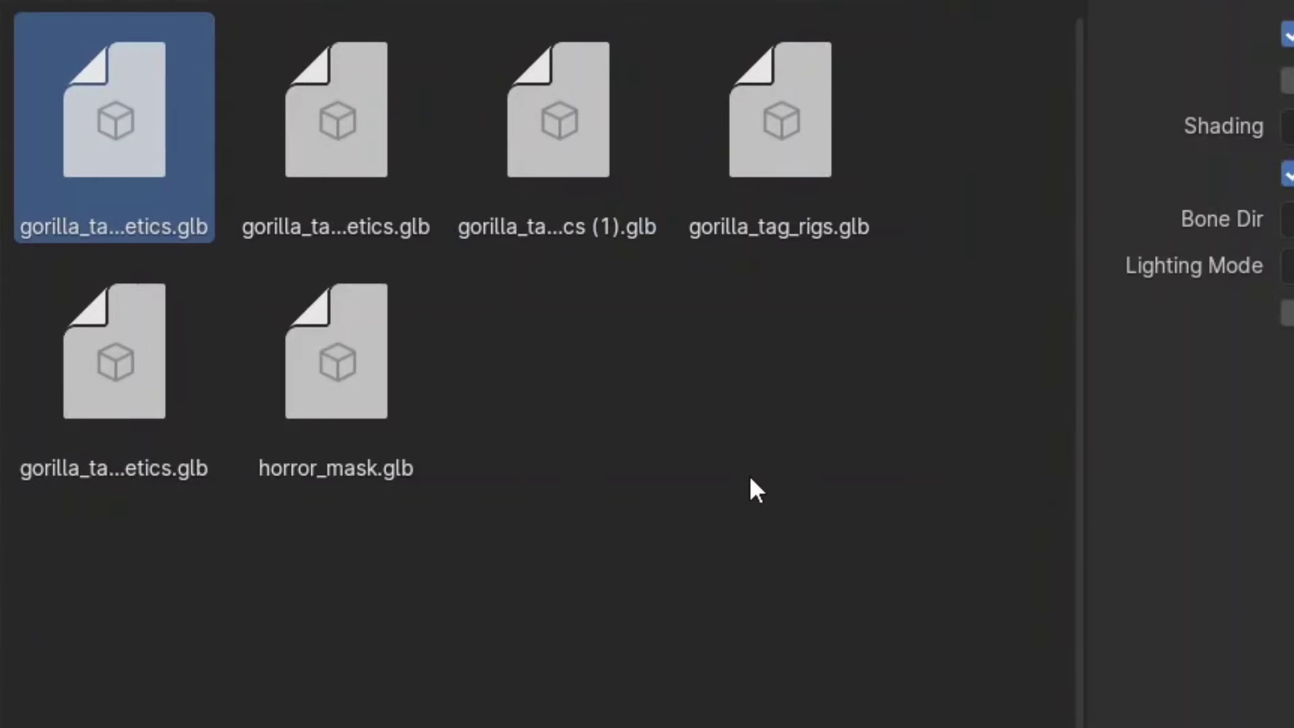
pyautogui.click(504, 200)
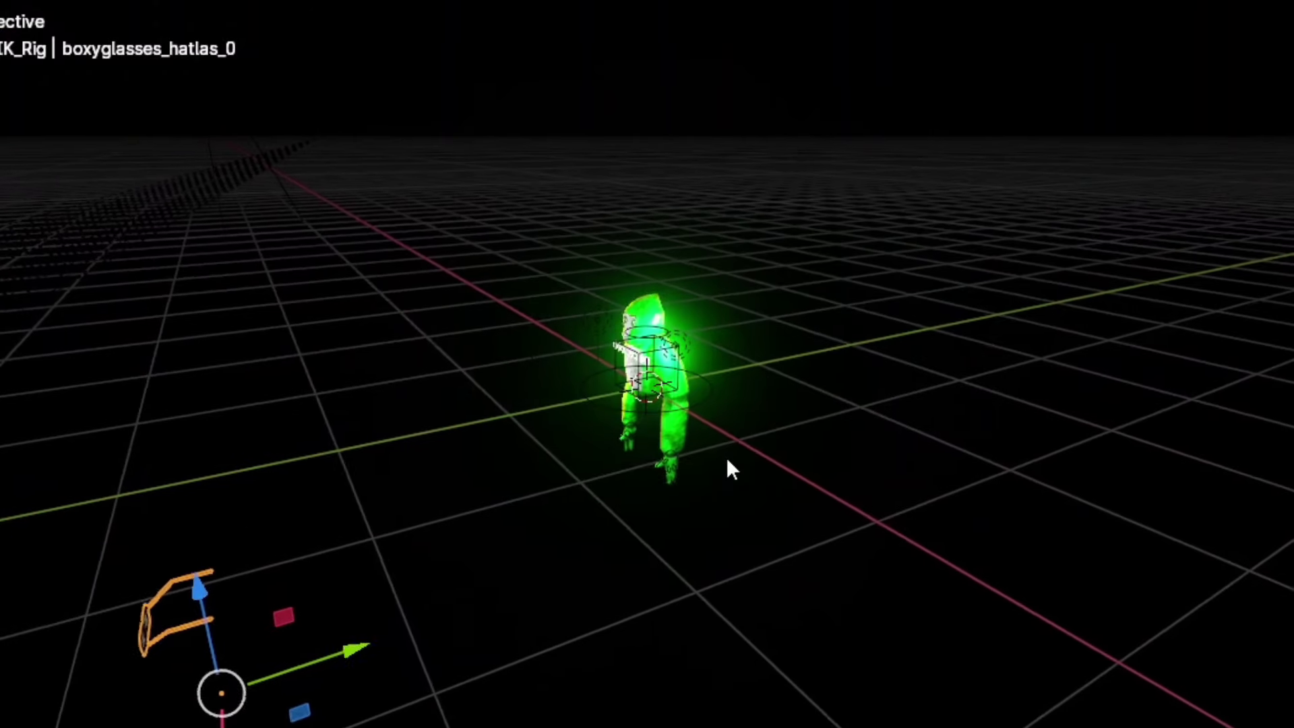
# - Move the imported boxy glasses across the floor until they are in front of the gorilla
pyautogui.moveTo(726, 457); pyautogui.dragTo(407, 616, button='middle')
pyautogui.moveTo(348, 649); pyautogui.dragTo(794, 554)
pyautogui.moveTo(738, 617); pyautogui.dragTo(570, 487)
pyautogui.scroll(3, 571, 487)
pyautogui.moveTo(570, 487); pyautogui.dragTo(682, 467, button='middle')
pyautogui.scroll(3, 570, 487)
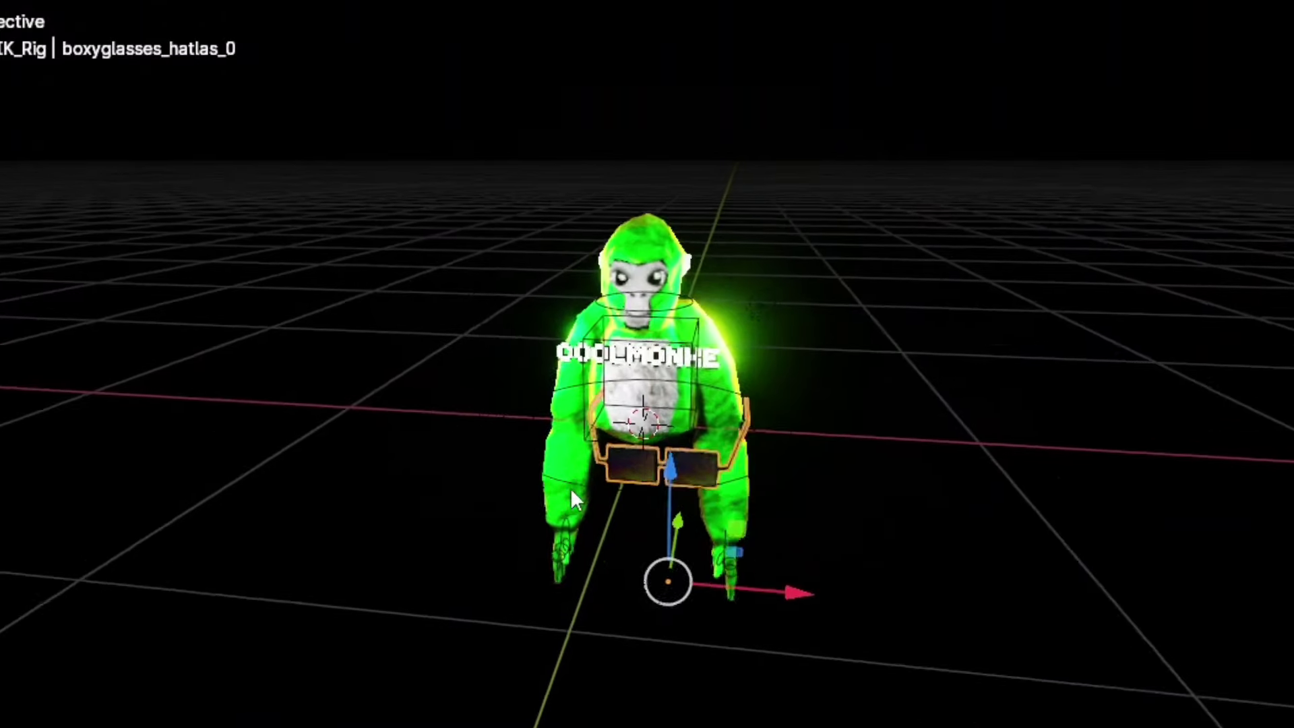
# - Raise the boxy glasses to head height and bring them back onto the gorilla's face
pyautogui.scroll(-1, 571, 487)
pyautogui.moveTo(674, 485); pyautogui.dragTo(730, 217)
pyautogui.scroll(3, 737, 377)
pyautogui.moveTo(858, 382); pyautogui.dragTo(747, 380)
pyautogui.moveTo(748, 380); pyautogui.dragTo(722, 370, button='middle')
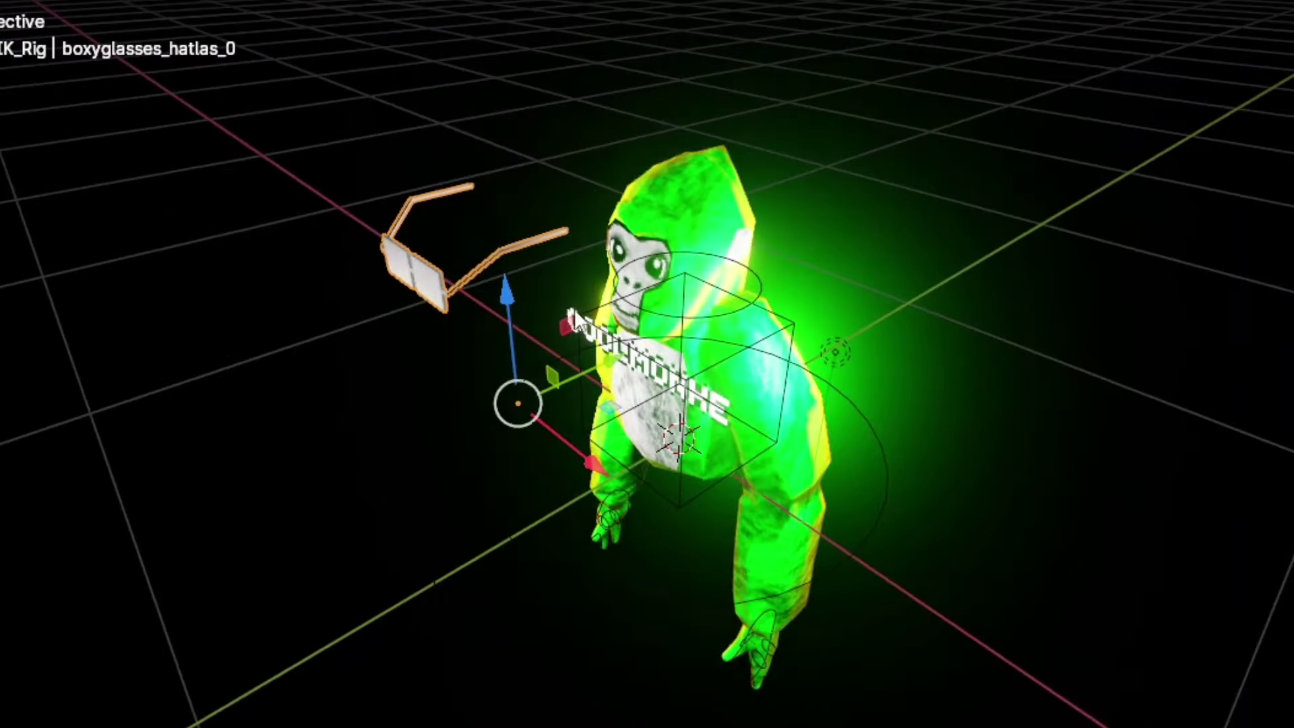
pyautogui.moveTo(598, 357); pyautogui.dragTo(773, 305)
pyautogui.moveTo(676, 212); pyautogui.dragTo(655, 257)
# - Nudge the glasses sideways and in depth so they sit against the gorilla's face
pyautogui.press('KP_1')
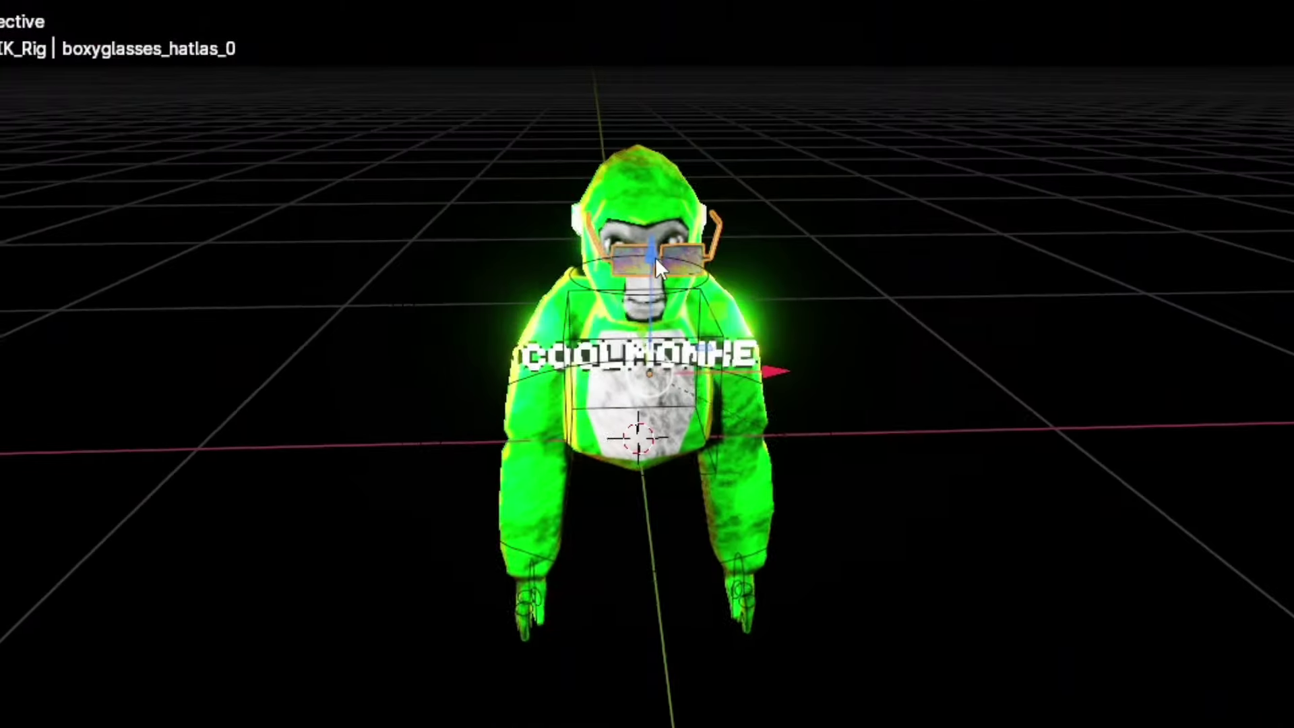
pyautogui.scroll(5, 655, 257)
pyautogui.moveTo(780, 383)
pyautogui.mouseDown()
pyautogui.moveTo(725, 378)
pyautogui.moveTo(758, 377)
pyautogui.mouseUp()
pyautogui.moveTo(757, 377); pyautogui.dragTo(903, 389, button='middle')
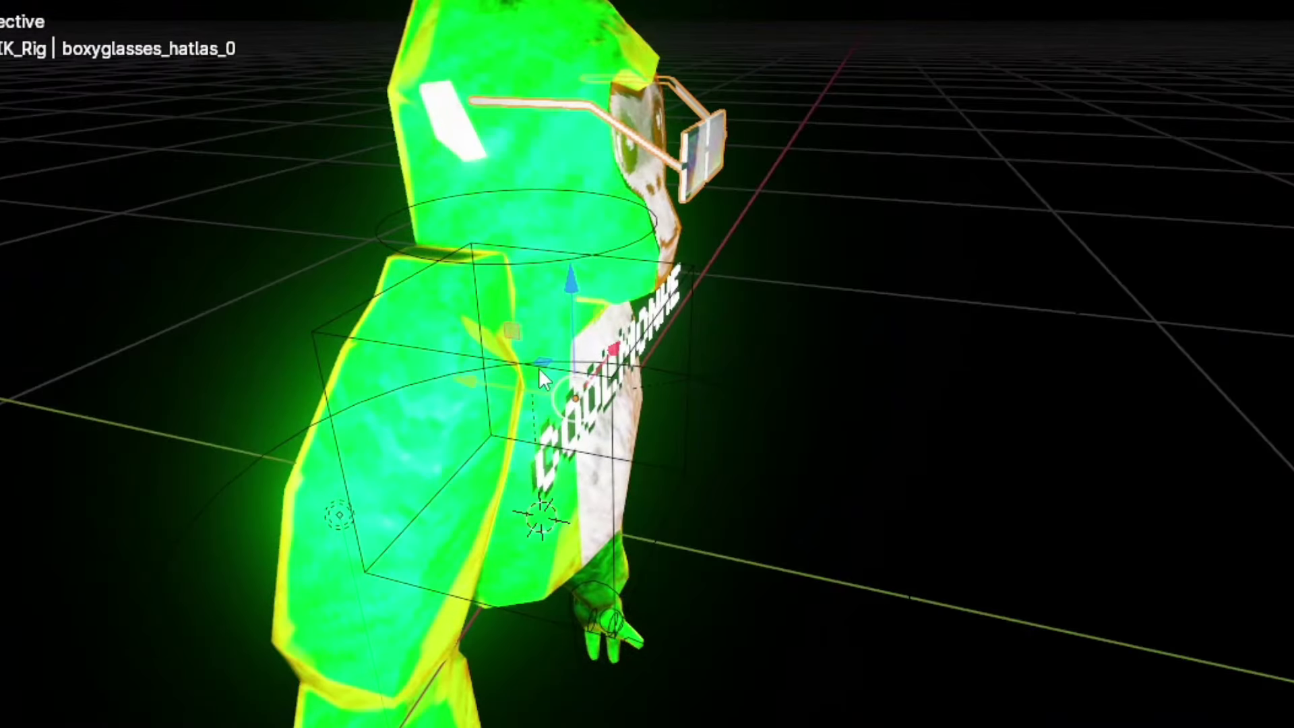
pyautogui.moveTo(615, 415); pyautogui.dragTo(794, 428, button='middle')
pyautogui.moveTo(794, 428); pyautogui.dragTo(833, 426)
pyautogui.moveTo(833, 426); pyautogui.dragTo(803, 430, button='middle')
# - Fine-tune the glasses' height and sideways position so they are centred over the gorilla's eyes
pyautogui.moveTo(771, 386); pyautogui.dragTo(782, 386)
pyautogui.moveTo(646, 273); pyautogui.dragTo(644, 254)
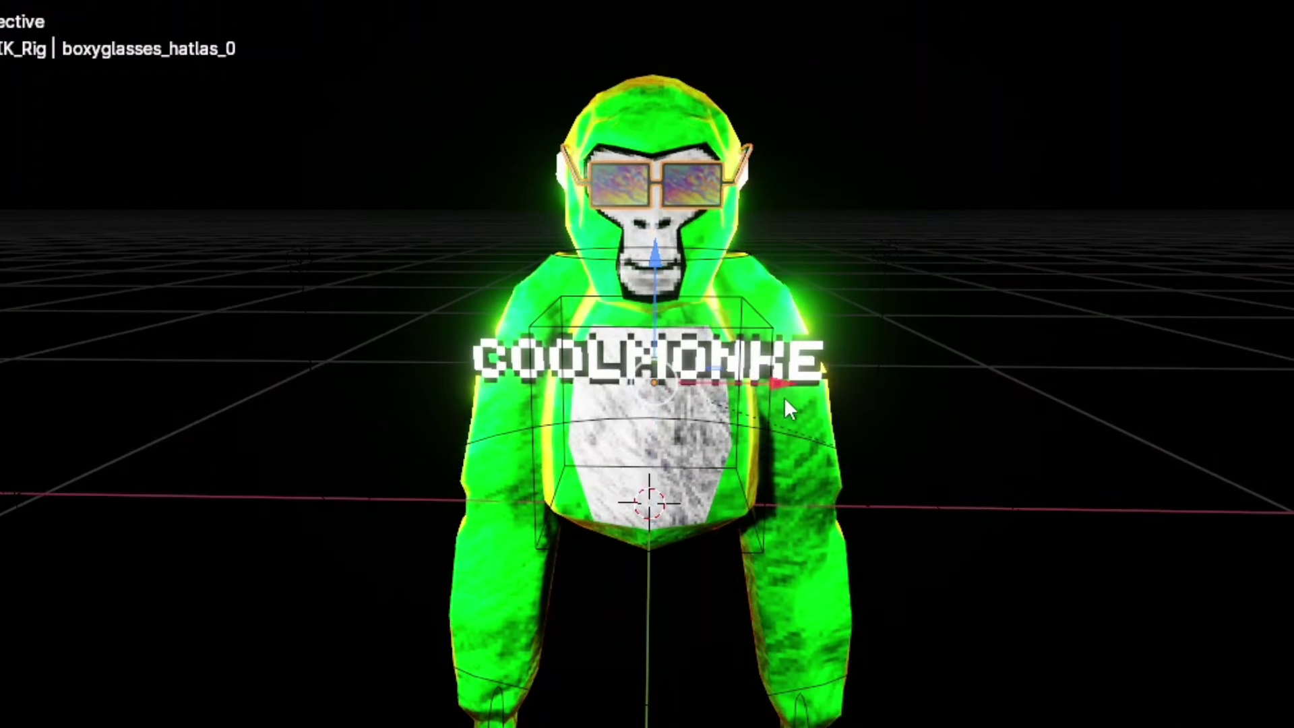
pyautogui.moveTo(774, 382); pyautogui.dragTo(759, 382)
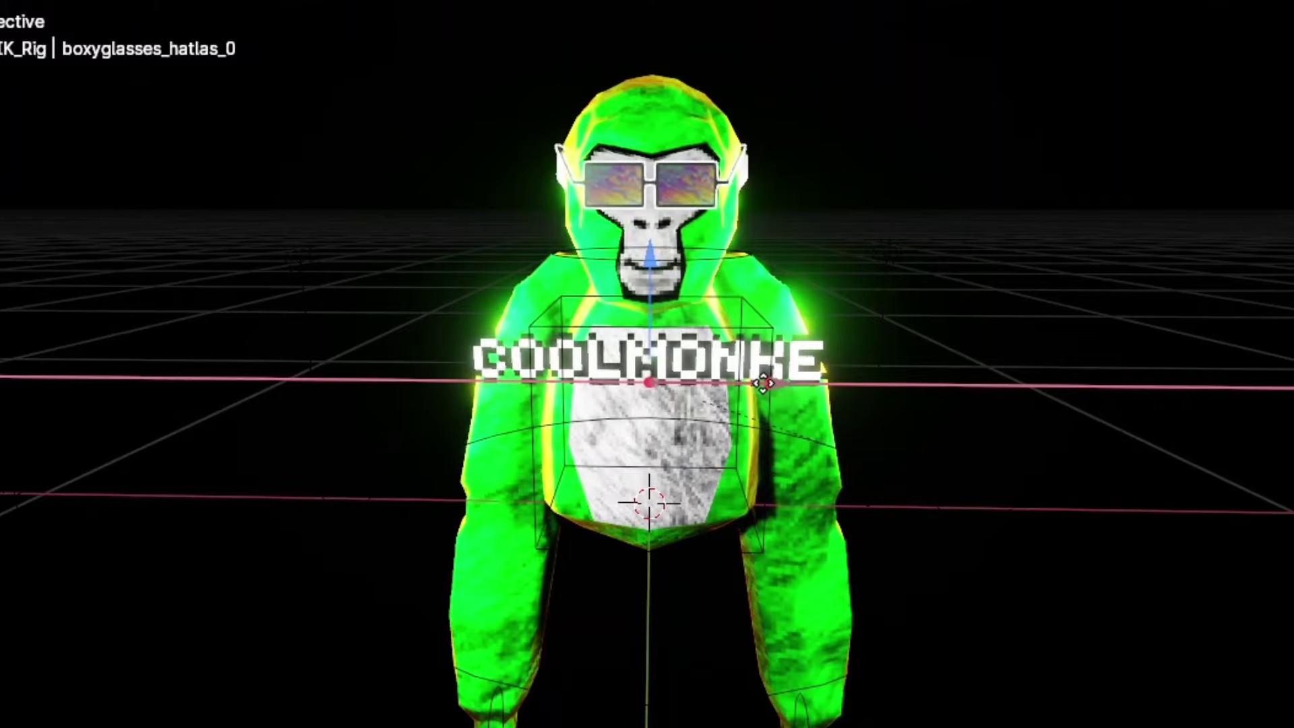
pyautogui.click(767, 386)
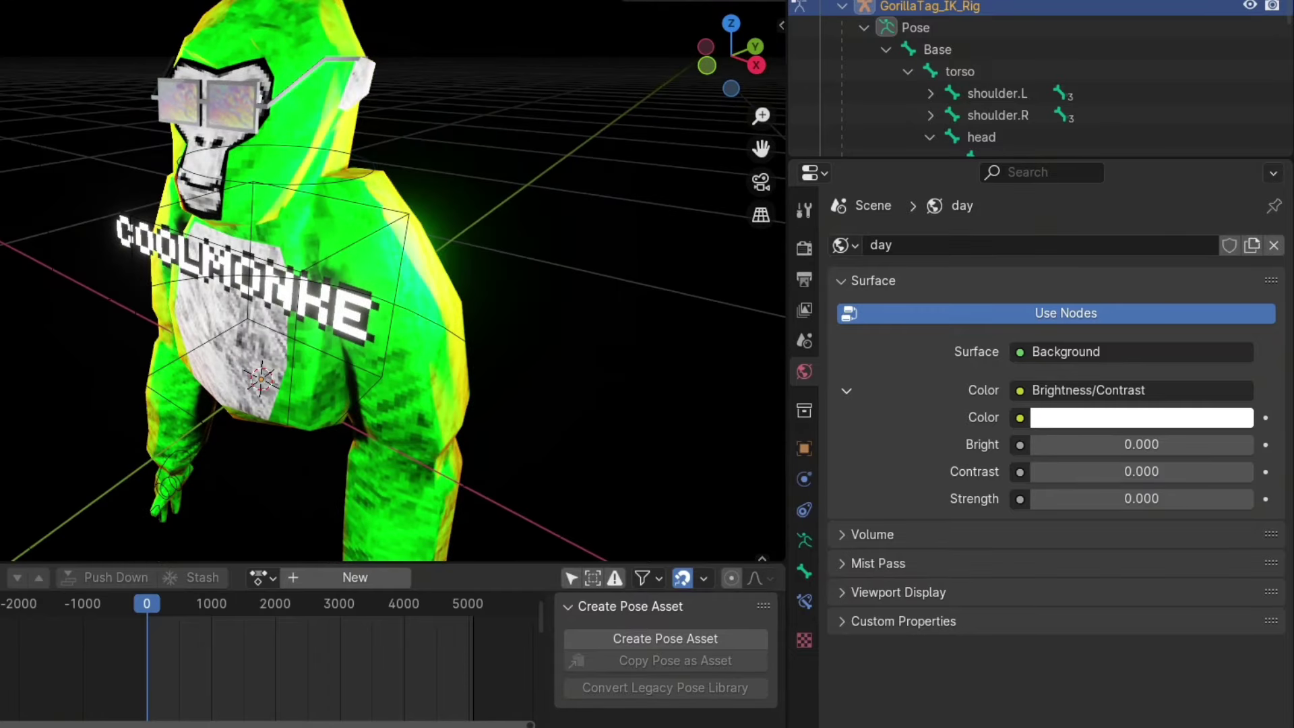
# - Leave Pose Mode, select the glasses and set their hatlas material to Metallic 0.156 and Roughness 1.000
pyautogui.hotkey('ctrl', 'Tab')
pyautogui.click(222, 98)
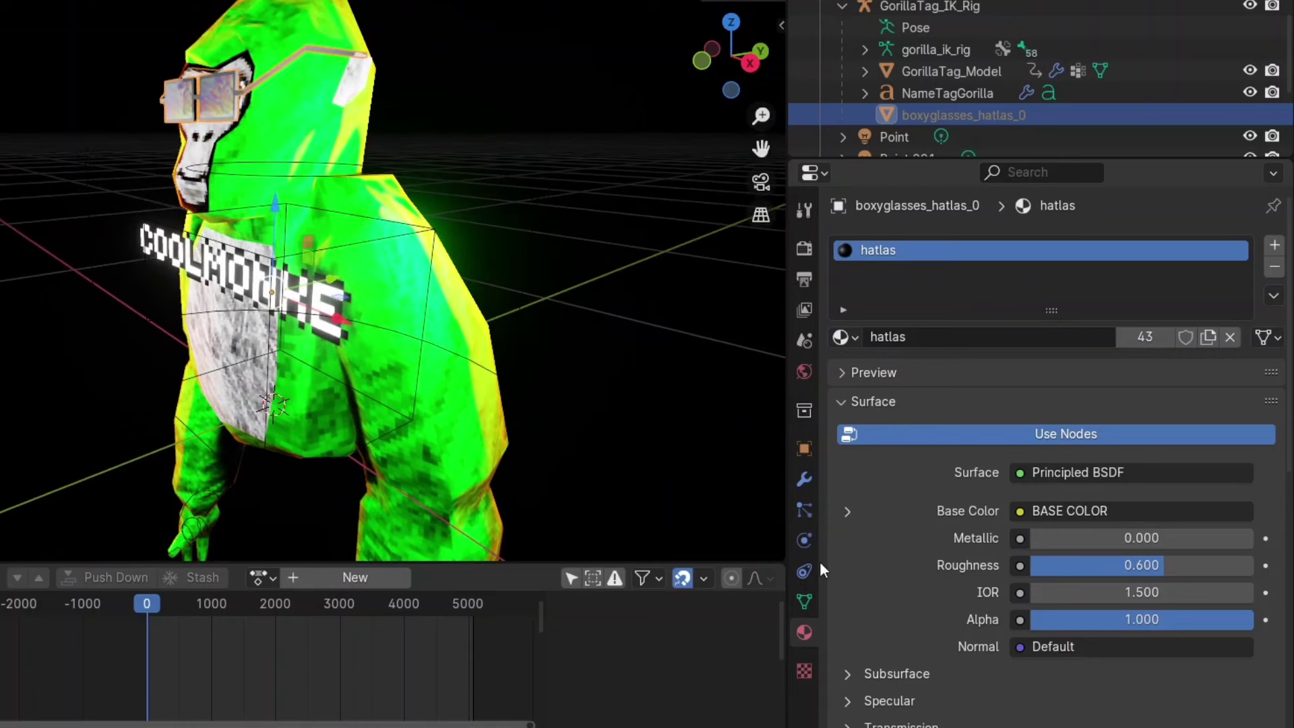
pyautogui.moveTo(1038, 538); pyautogui.dragTo(1189, 538)
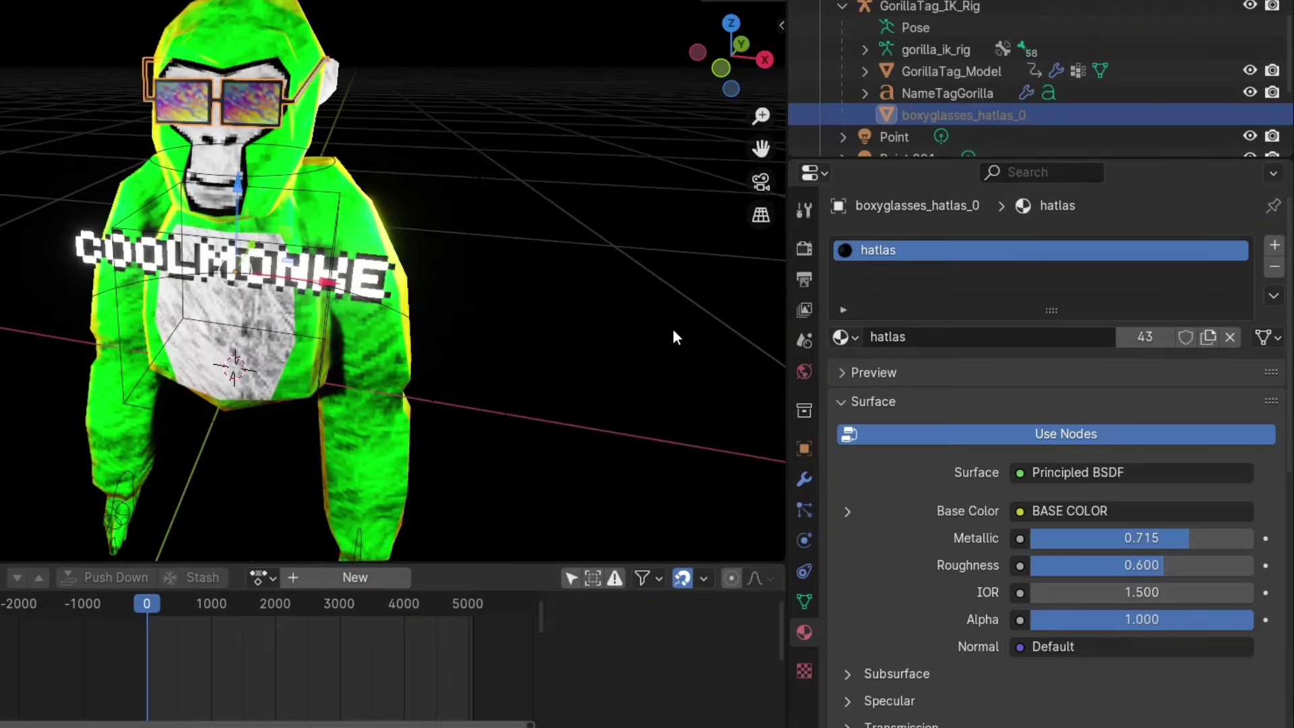
pyautogui.moveTo(1149, 543); pyautogui.dragTo(1064, 539)
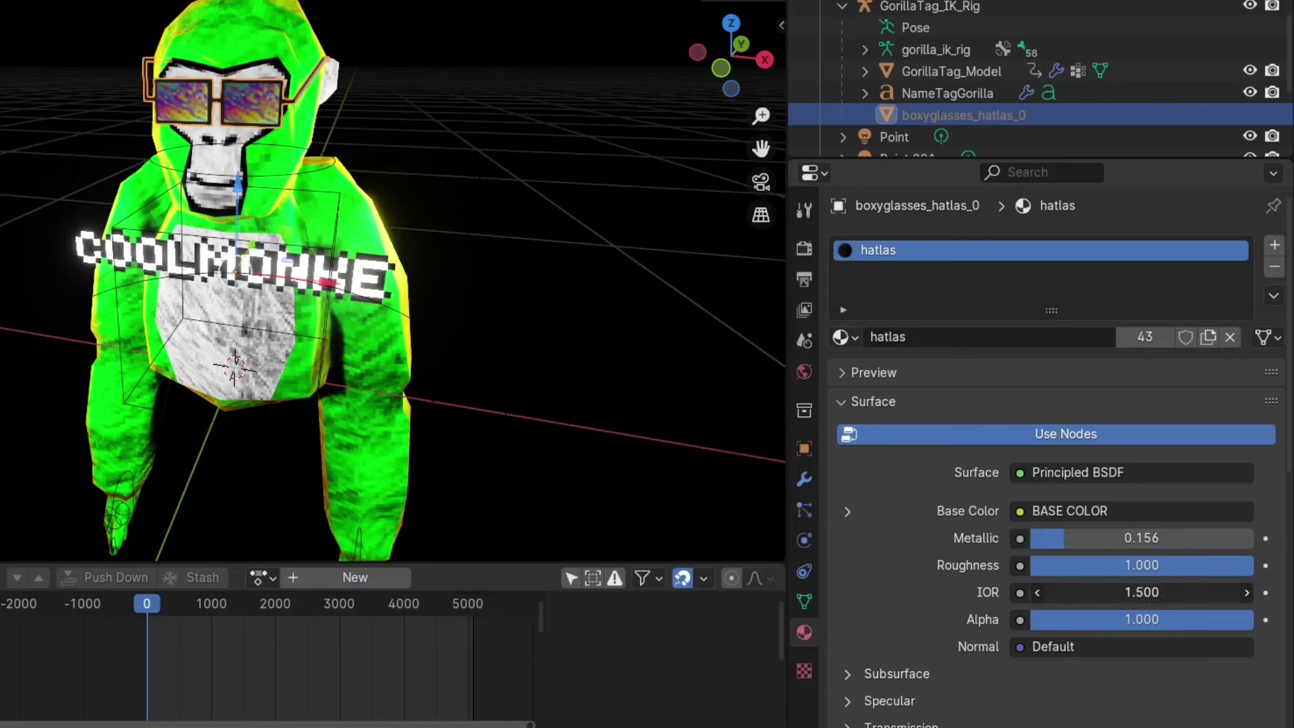
# - Put the gorilla rig in Pose Mode, select its head bone and parent the glasses to that bone
pyautogui.click(168, 15)
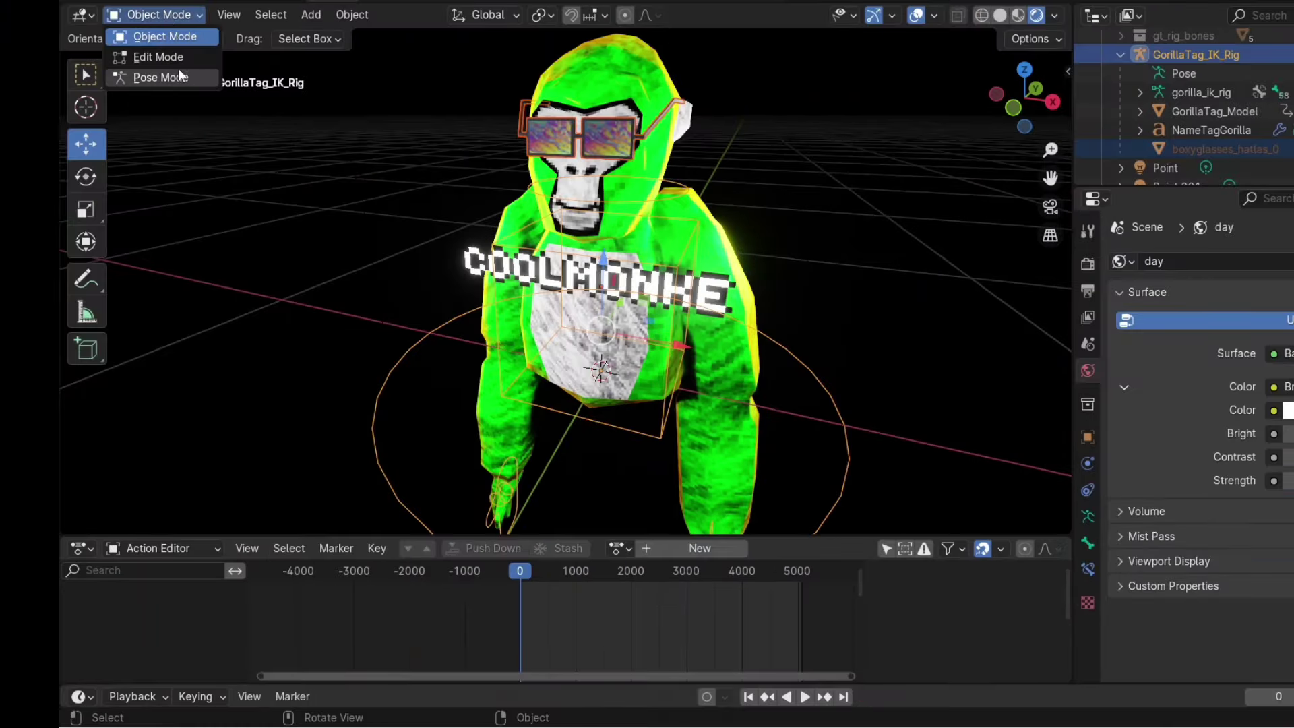
pyautogui.click(161, 77)
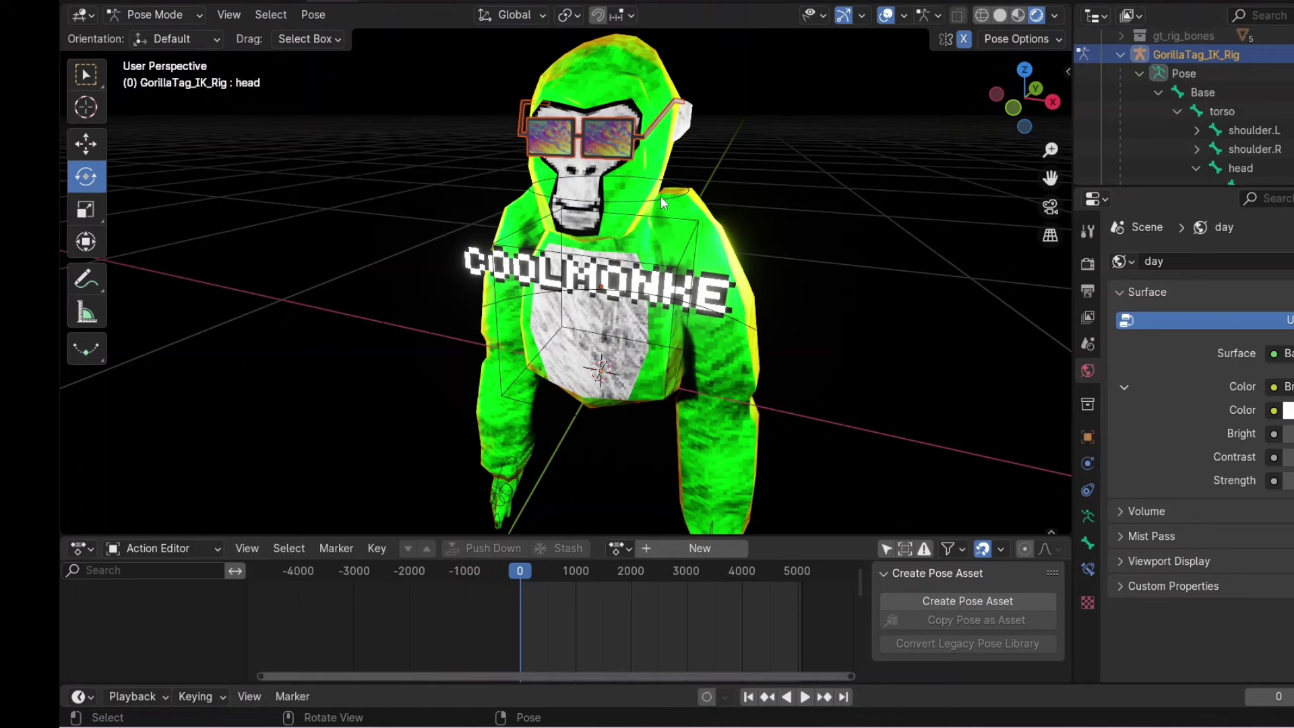
pyautogui.press('shift')
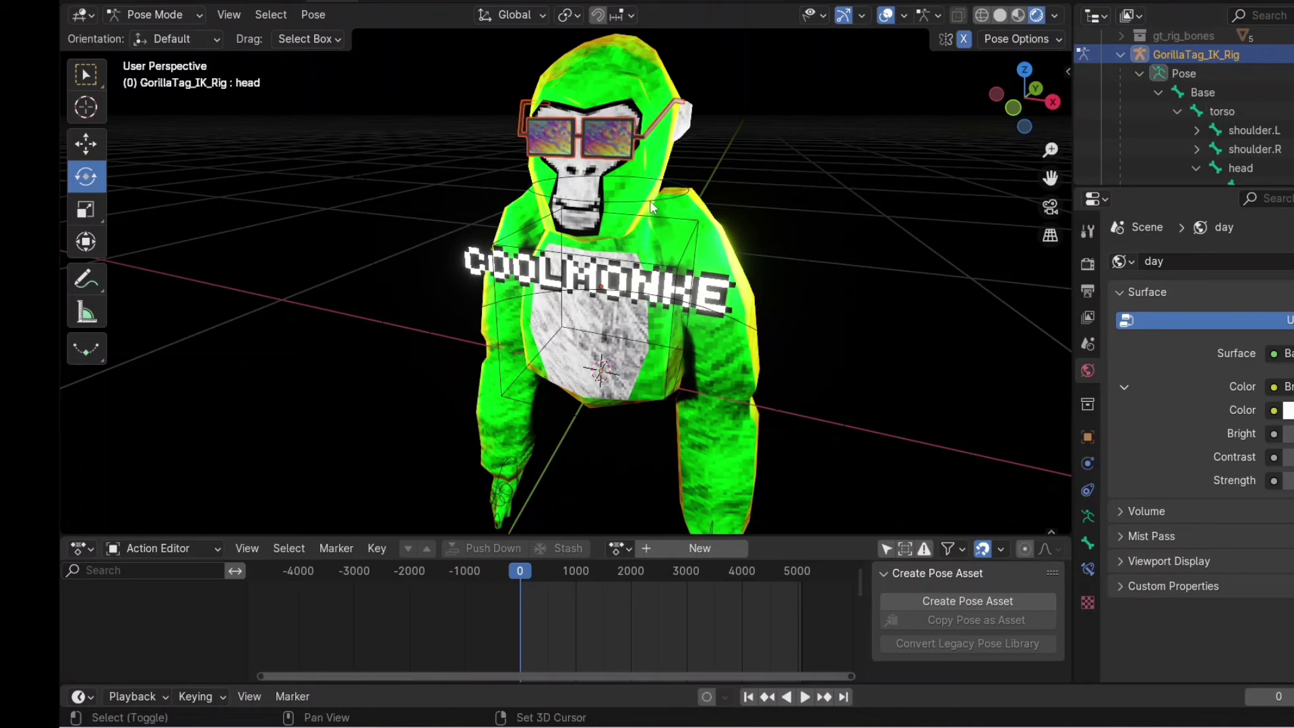
pyautogui.keyDown('shift'); pyautogui.click(661, 196); pyautogui.keyUp('shift')
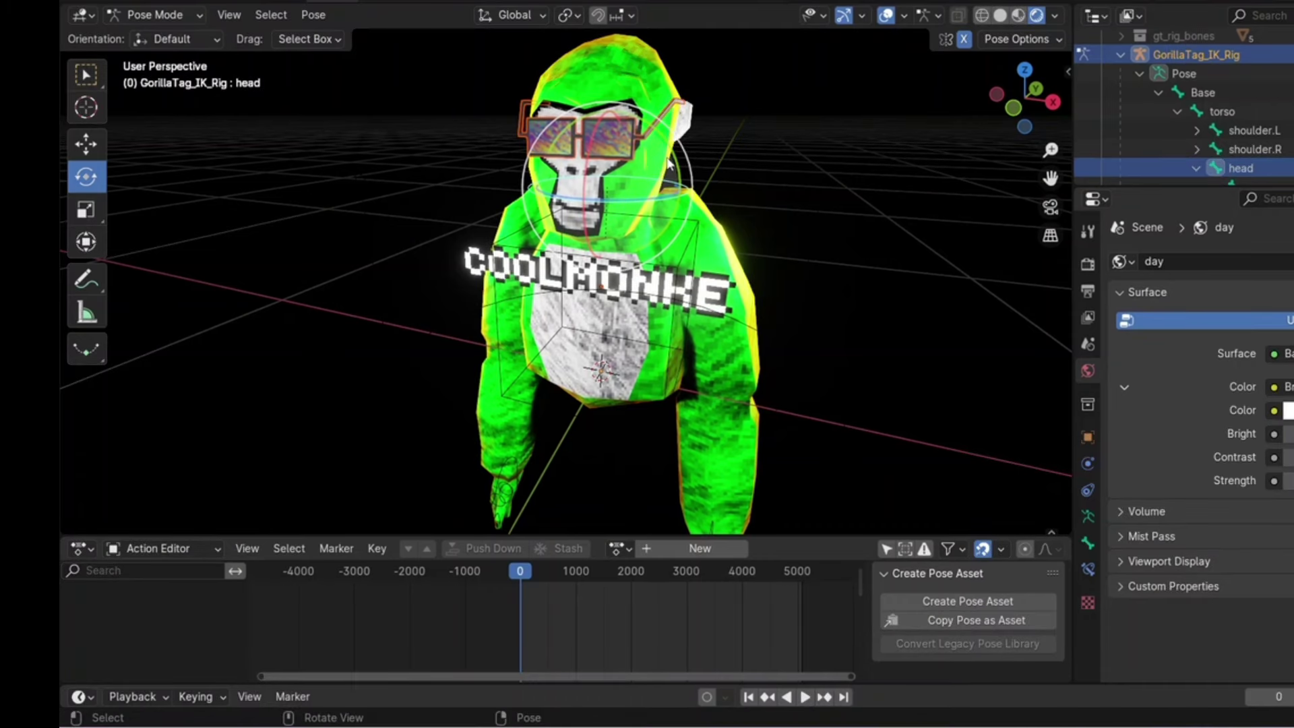
pyautogui.hotkey('ctrl', 'p')
pyautogui.click(528, 297)
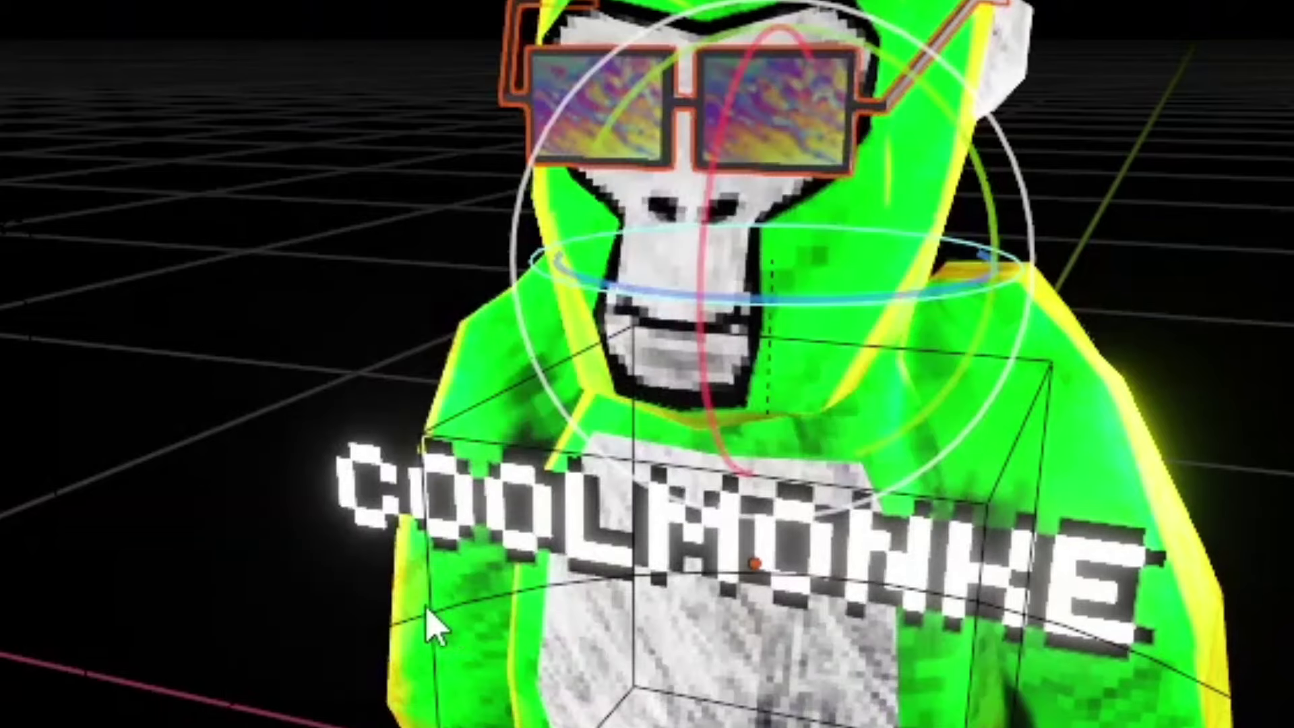
# - Rotate the head bone from side to side to test that the glasses follow it
pyautogui.moveTo(865, 178); pyautogui.dragTo(643, 161)
pyautogui.moveTo(512, 204); pyautogui.dragTo(785, 185)
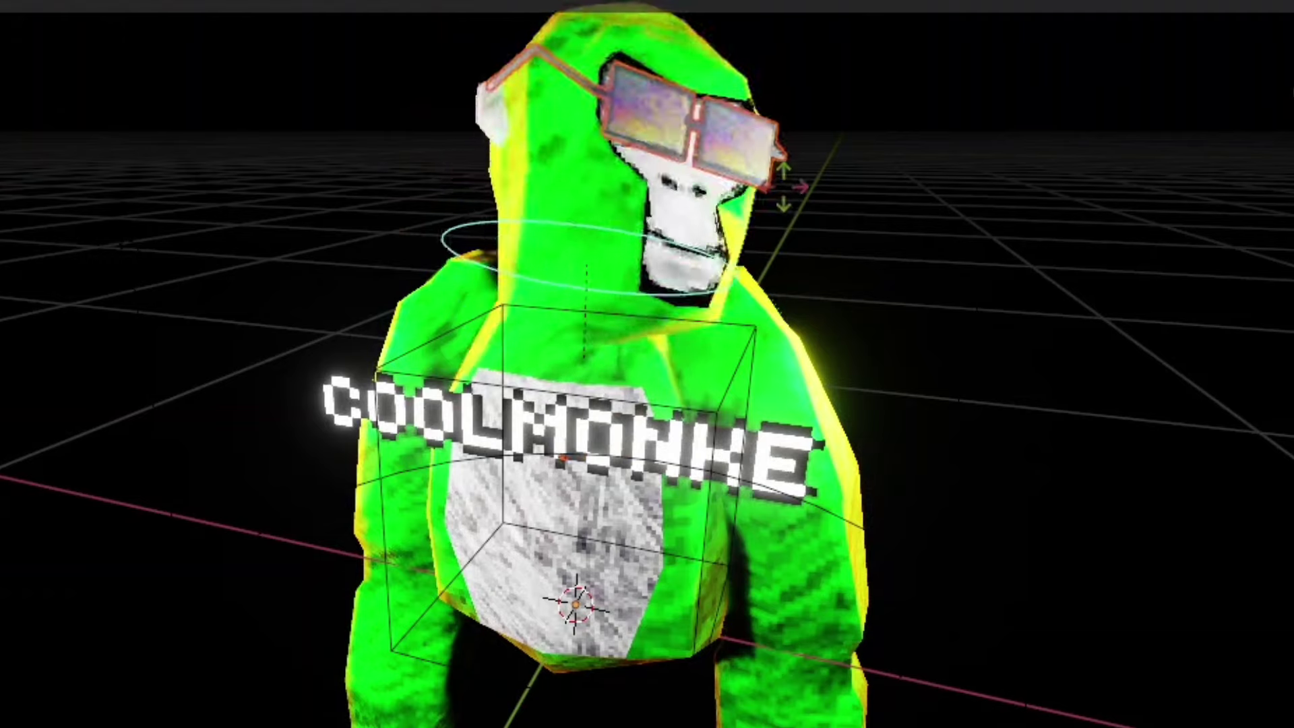
pyautogui.press('Escape')
# - Add a camera to the scene at the gorilla's position
pyautogui.hotkey('ctrl', 'a')
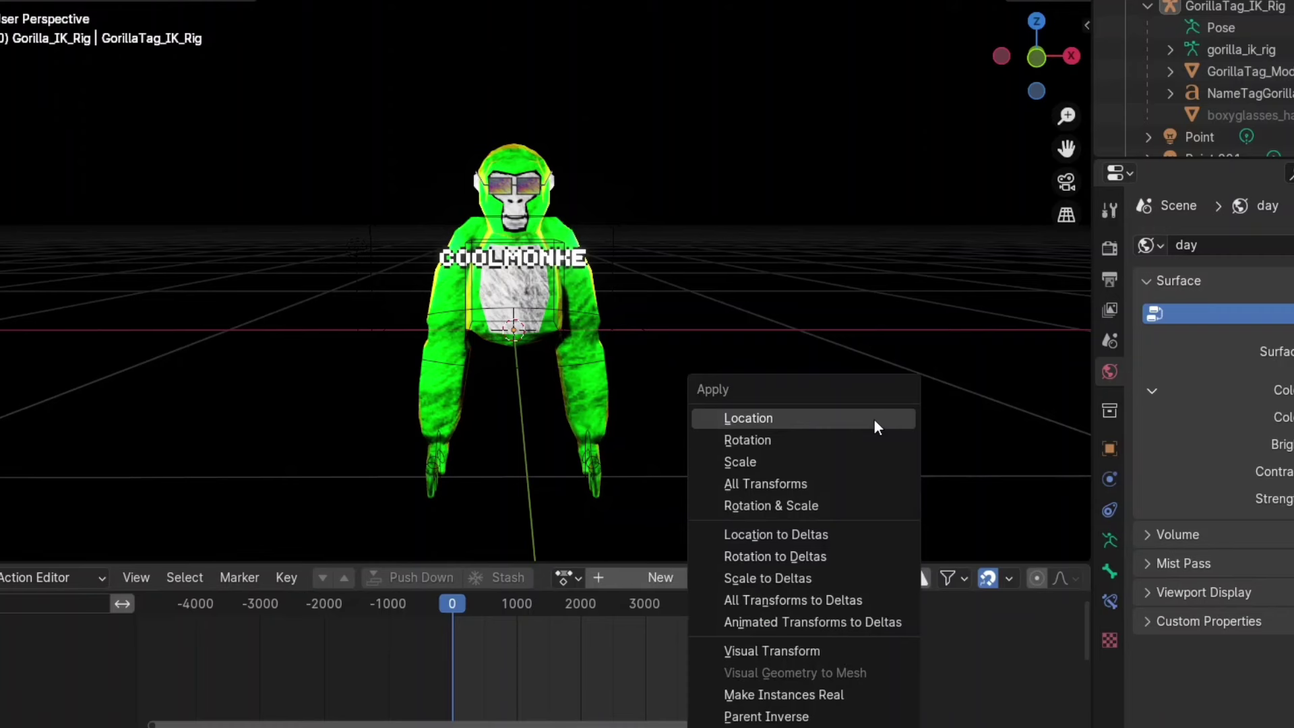
pyautogui.click(864, 418)
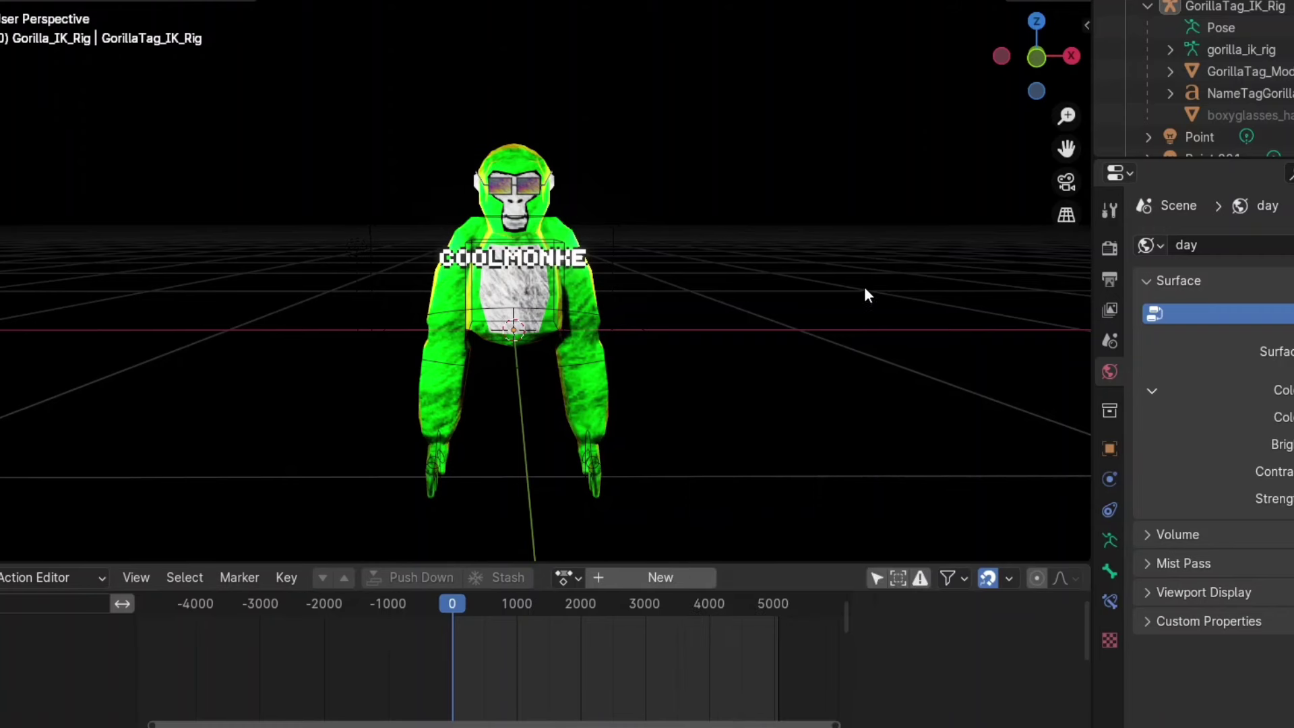
pyautogui.hotkey('shift', 'a')
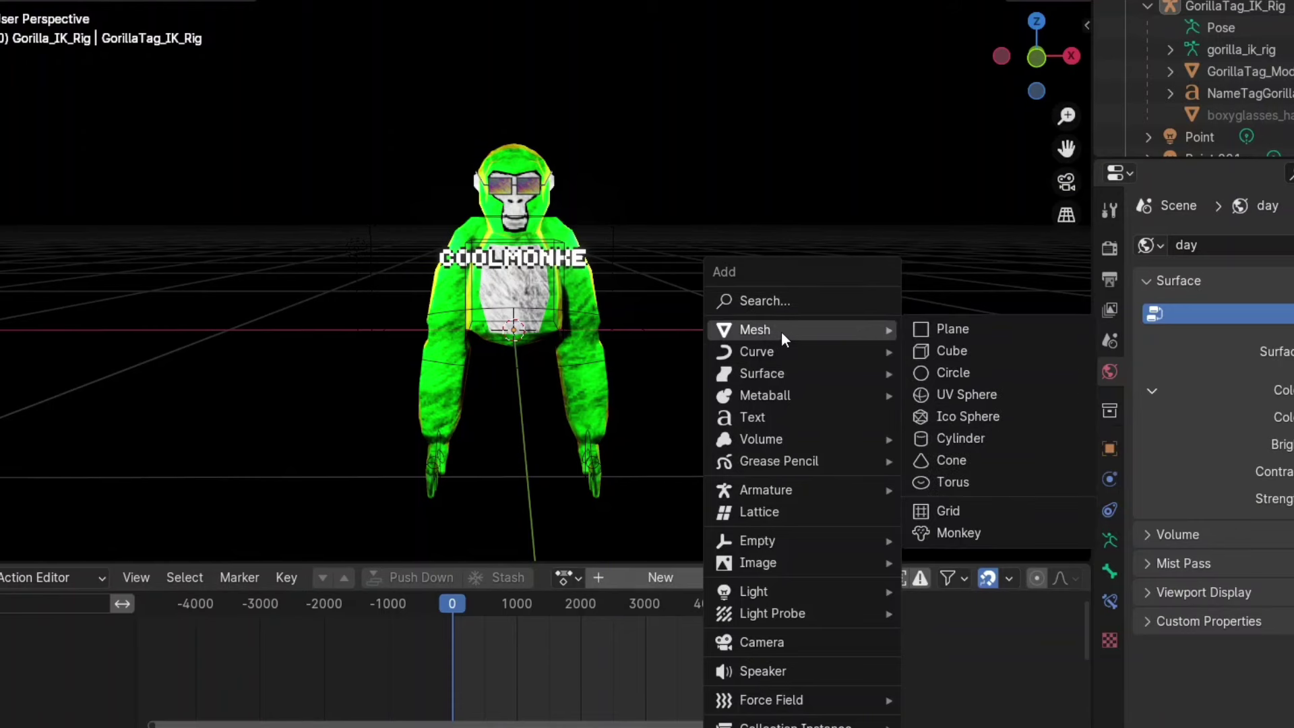
pyautogui.click(811, 642)
# - Select the new camera, look through its view and return to the free view
pyautogui.moveTo(816, 295); pyautogui.dragTo(643, 336, button='middle')
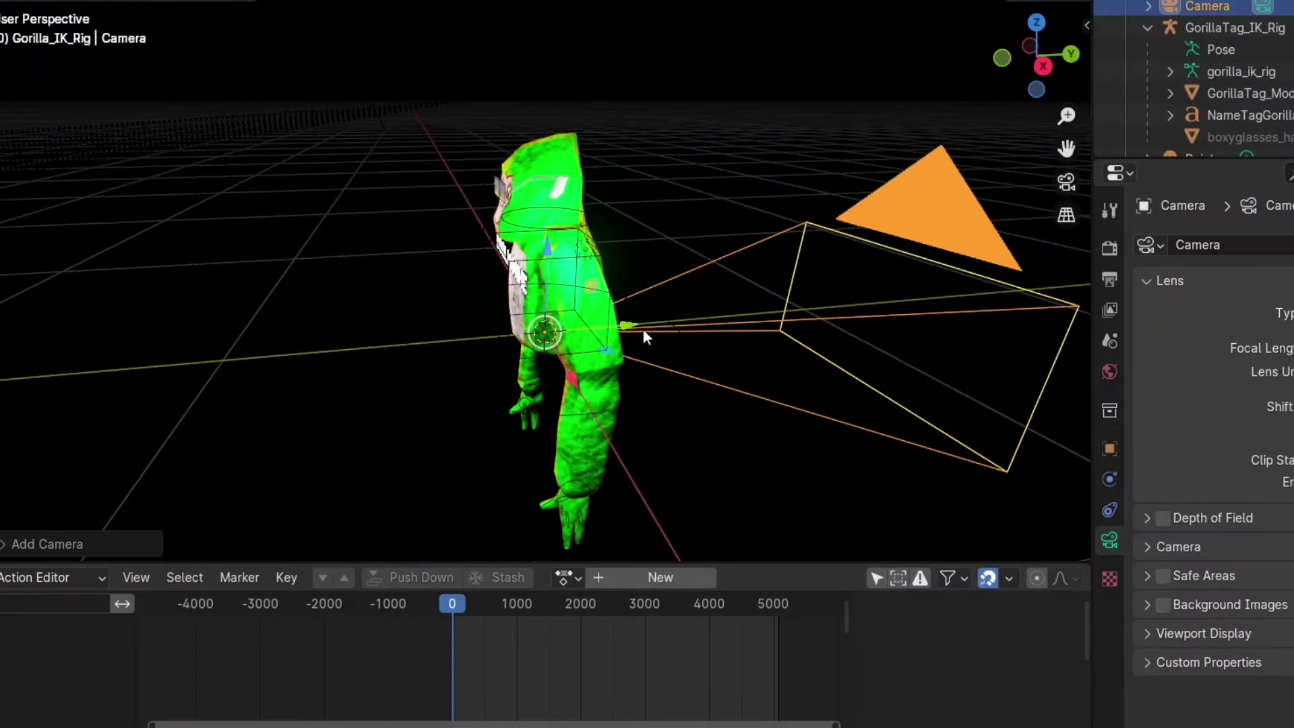
pyautogui.moveTo(633, 320); pyautogui.dragTo(714, 300)
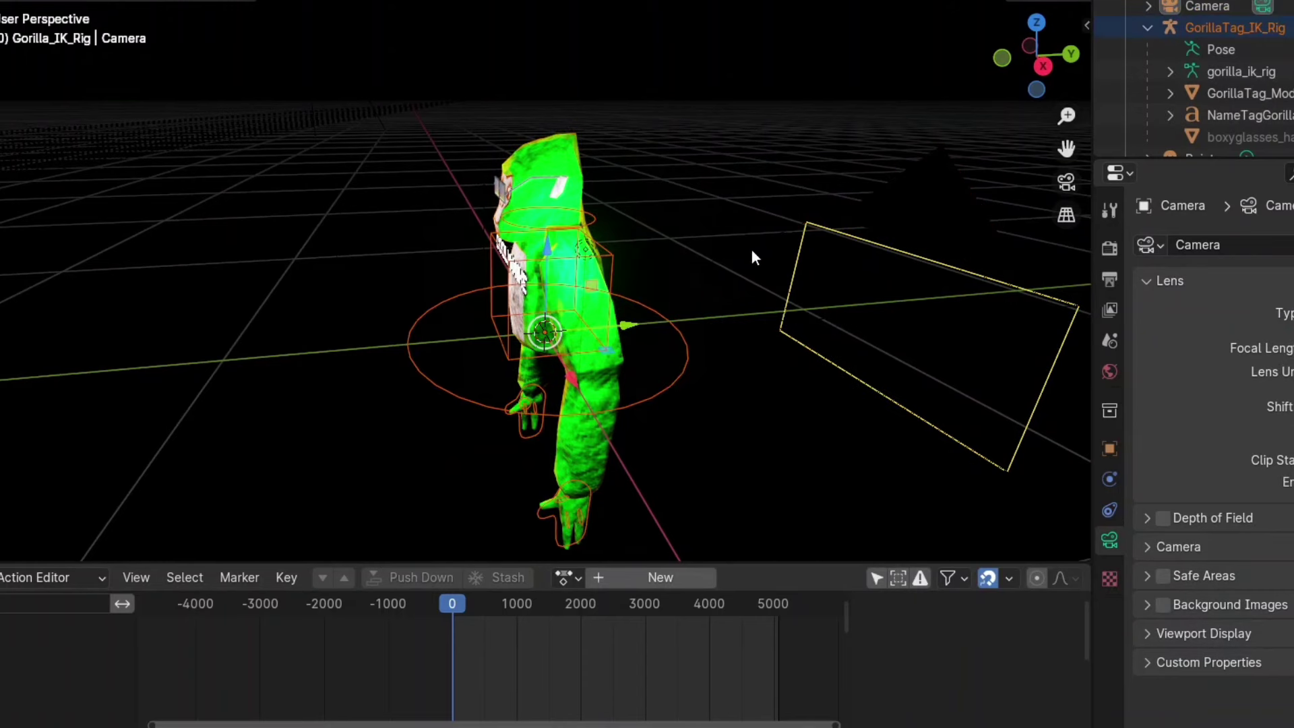
pyautogui.click(979, 269)
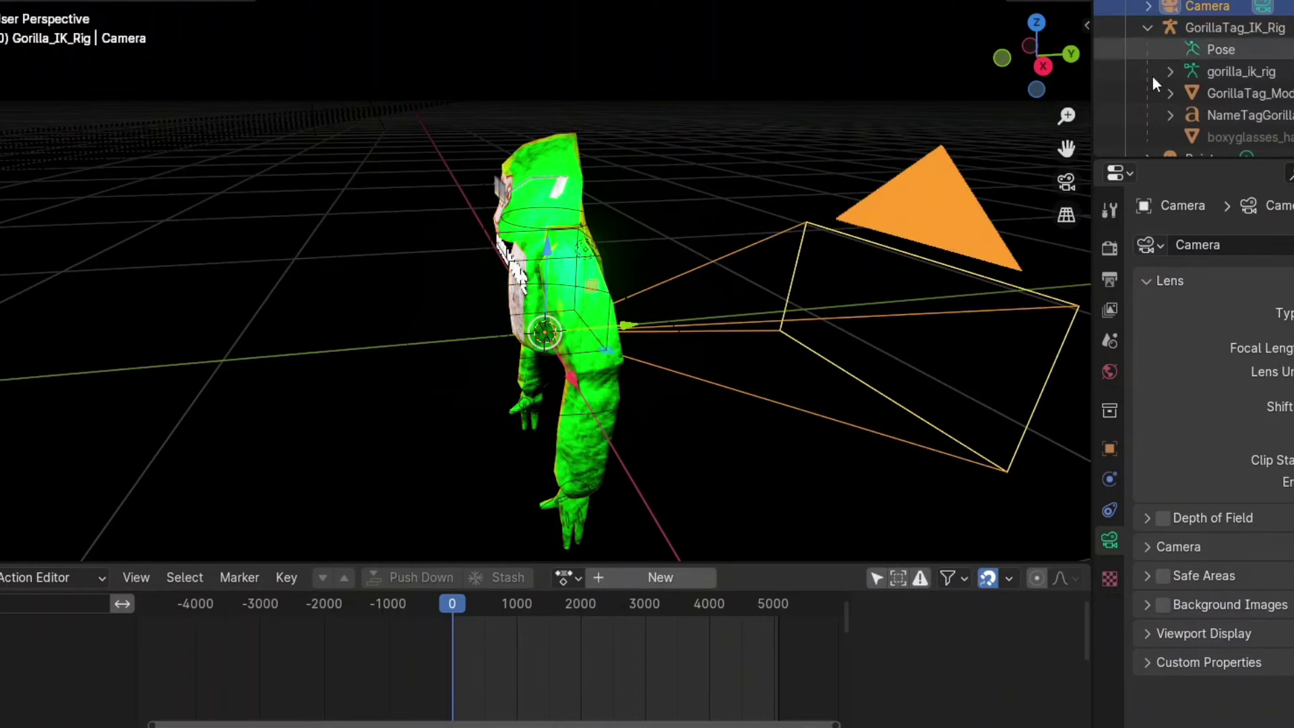
pyautogui.press('KP_0')
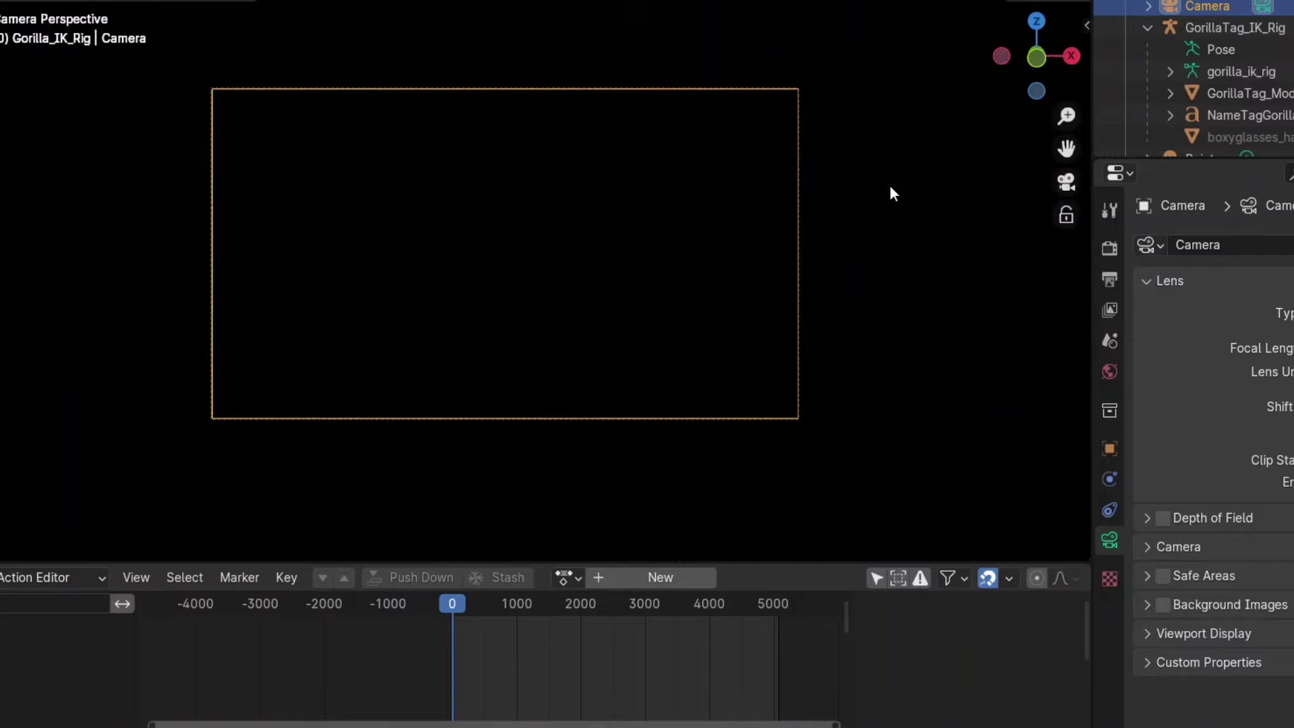
pyautogui.press('KP_0')
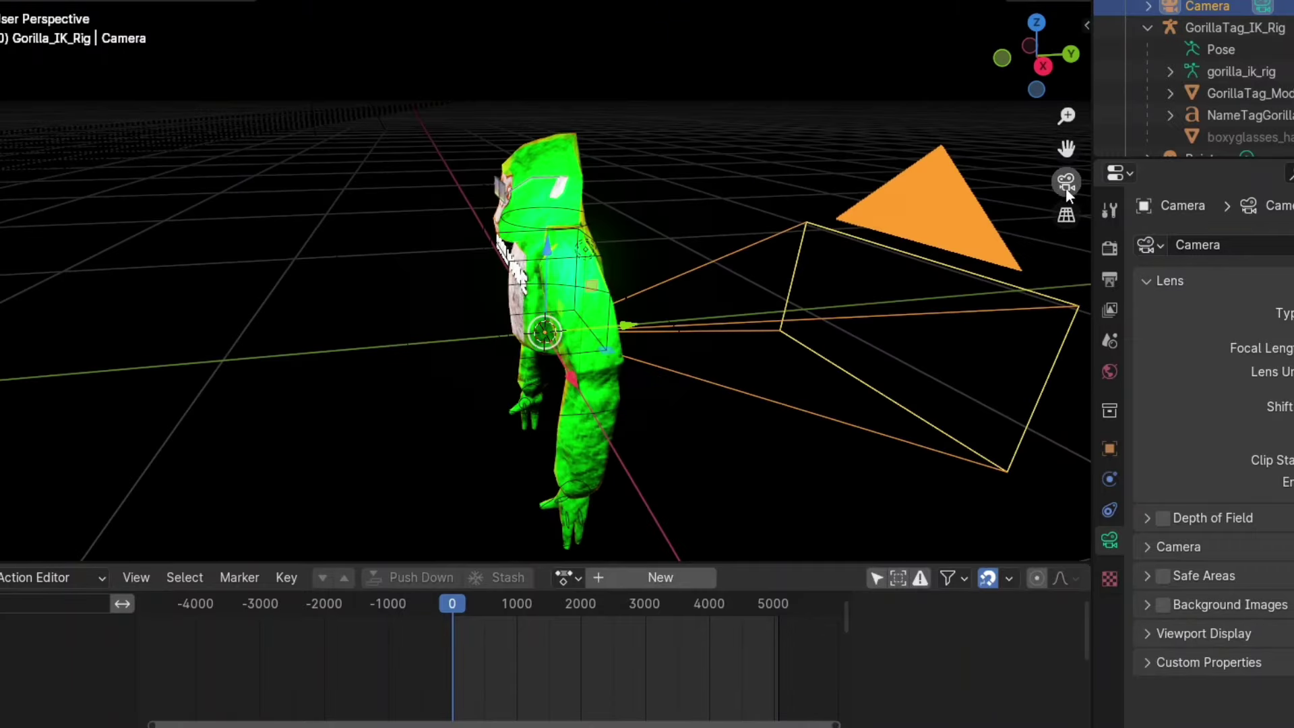
# - Select the camera and move it along the Y axis until it sits in front of the gorilla
pyautogui.scroll(-2, 775, 322)
pyautogui.scroll(-1, 775, 320)
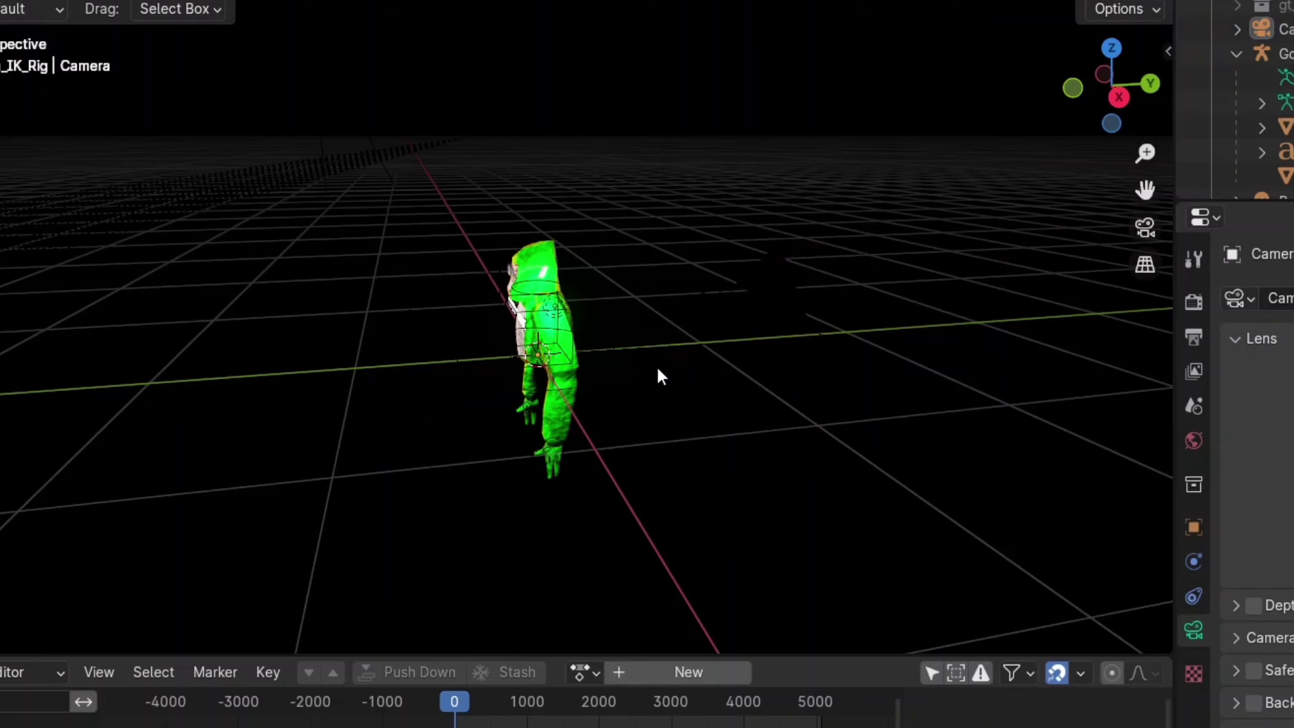
pyautogui.click(1270, 29)
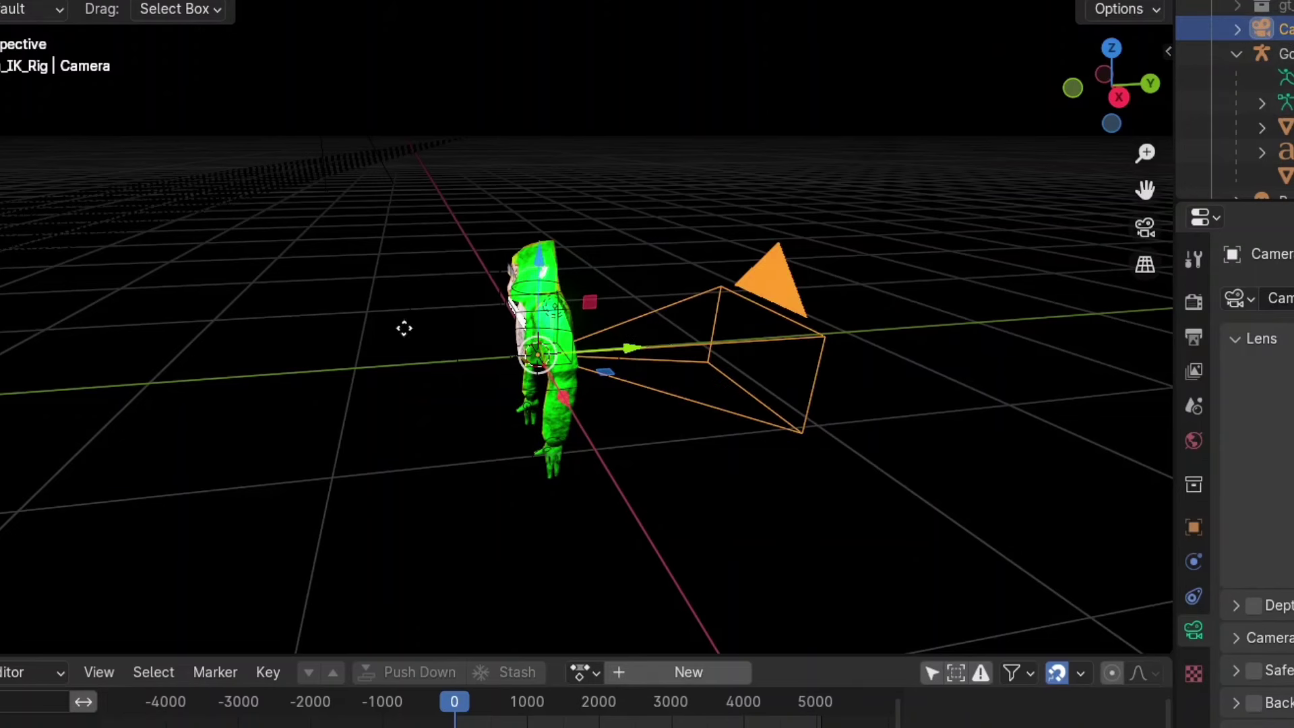
pyautogui.press('g')
pyautogui.press('y')
pyautogui.click(970, 390)
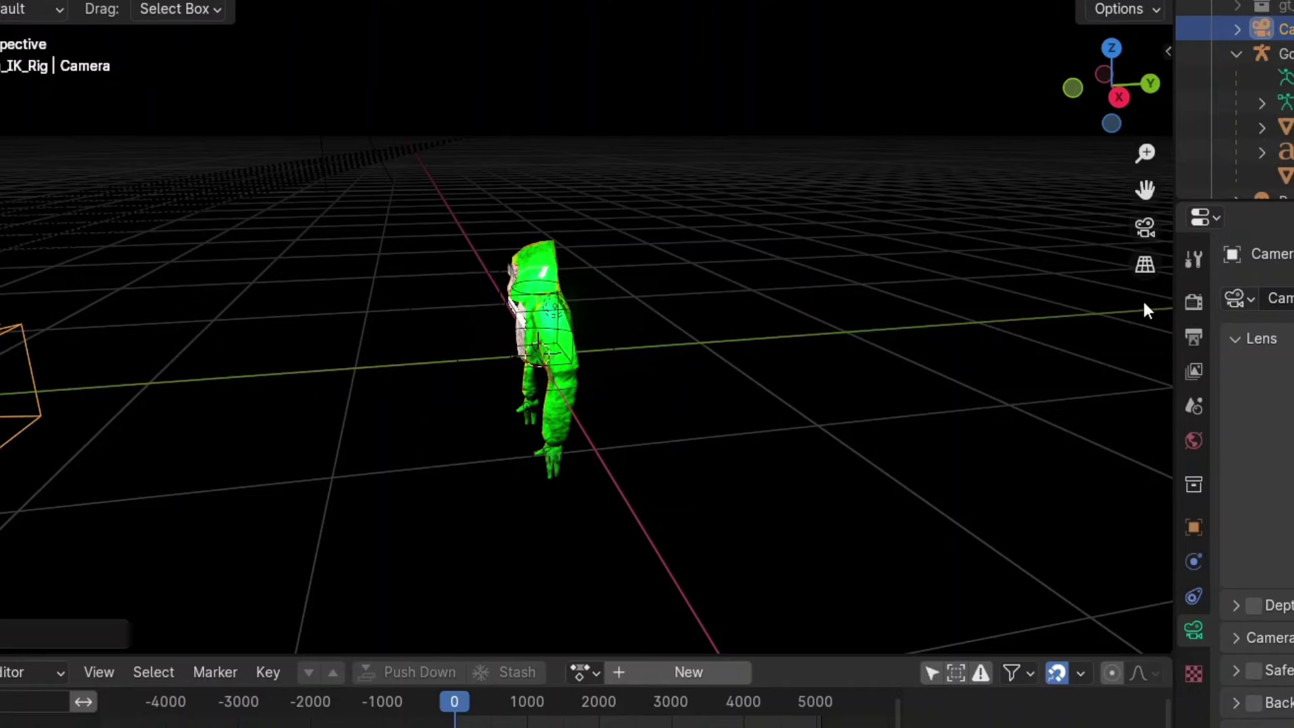
# - Raise the camera along the Z axis to centre the gorilla vertically, and check the framing through its view
pyautogui.click(1146, 228)
pyautogui.click(1145, 228)
pyautogui.moveTo(41, 256); pyautogui.dragTo(29, 174)
pyautogui.click(1146, 228)
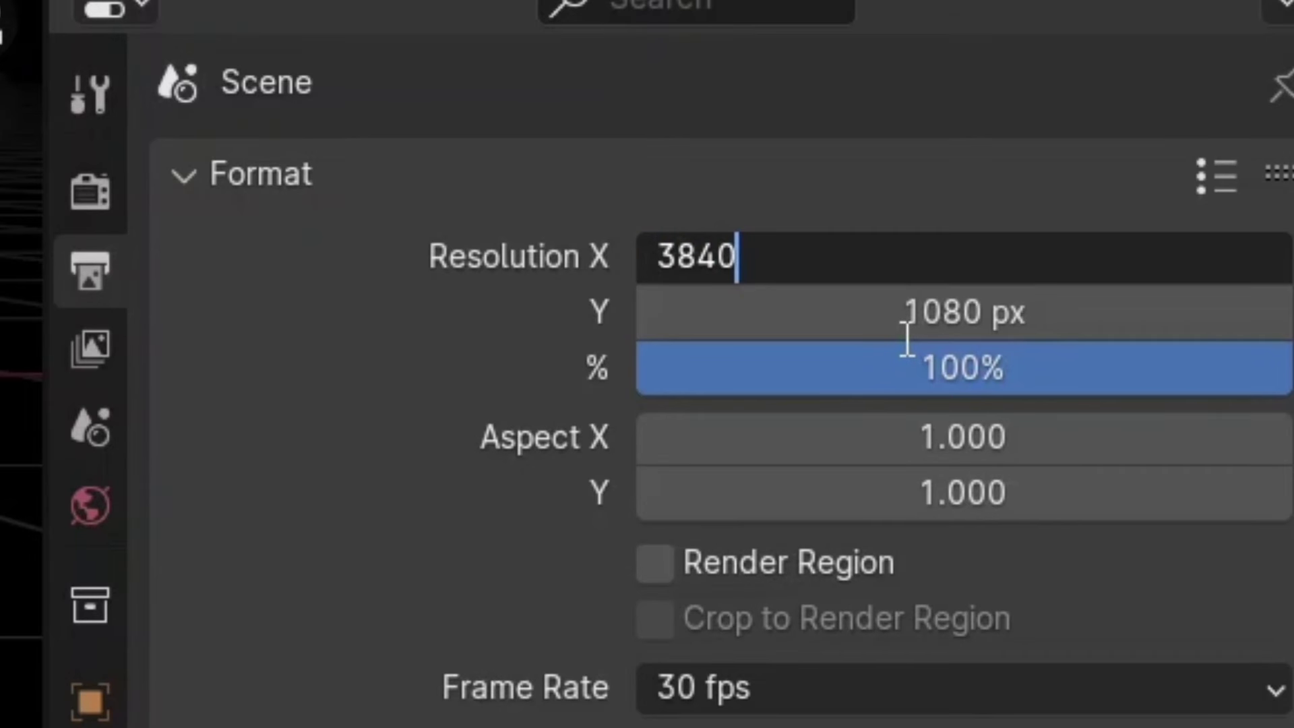
# - Set the render resolution to 3840 px in both X and Y
pyautogui.press('Return')
pyautogui.click(913, 327)
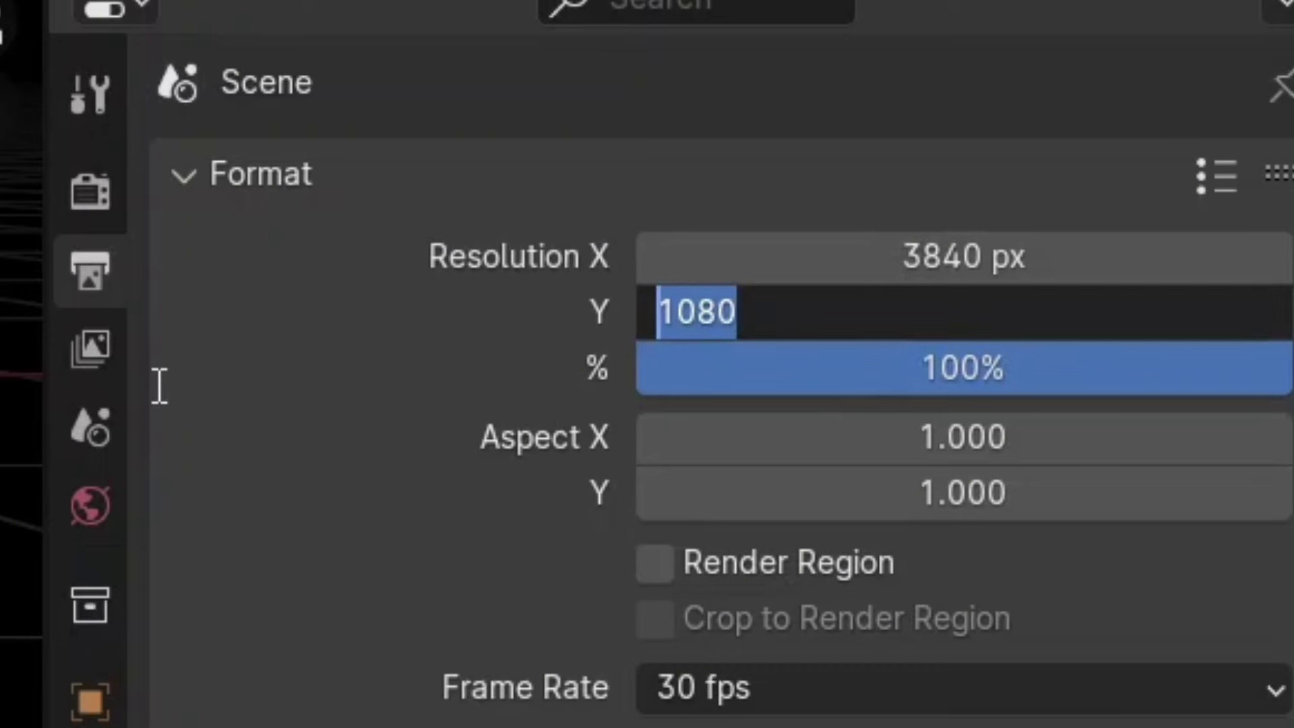
pyautogui.press('BackSpace')
pyautogui.write('3840')
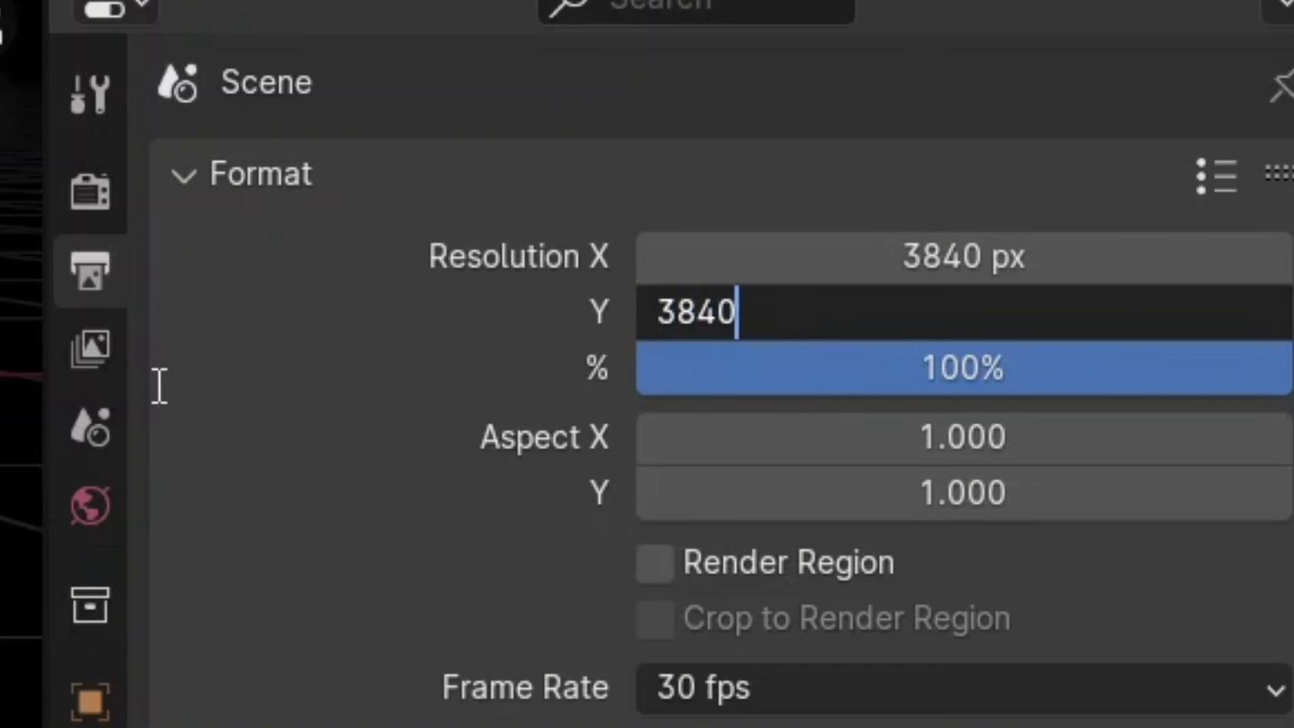
pyautogui.press('Return')
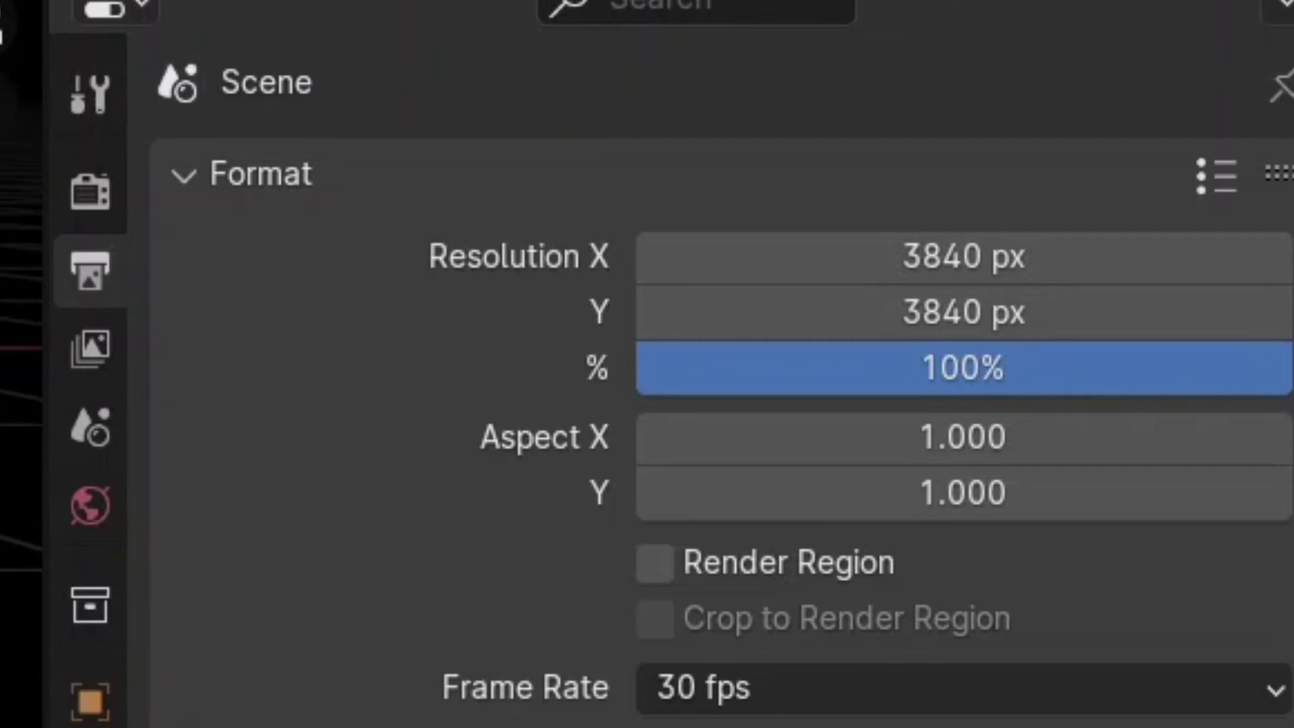
# - Set the output frame rate to 60 fps and review the frame range settings
pyautogui.click(767, 684)
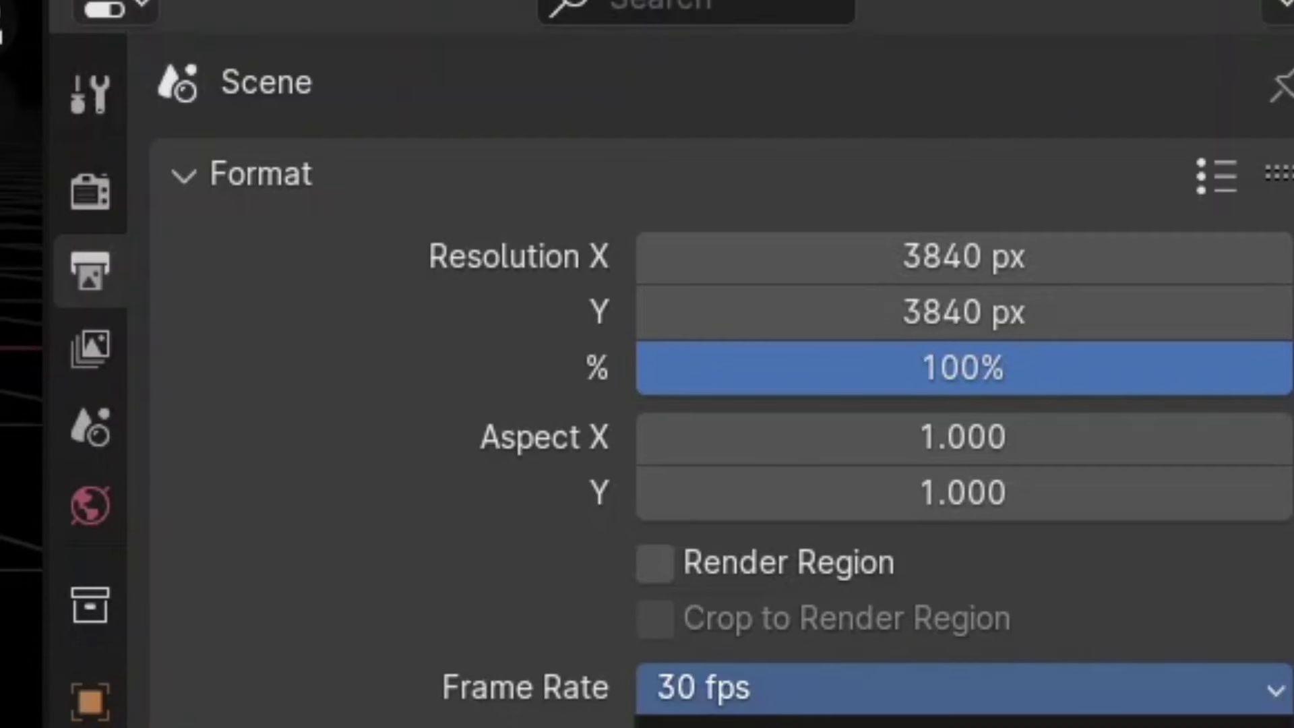
pyautogui.click(728, 725)
pyautogui.scroll(-1, 401, 527)
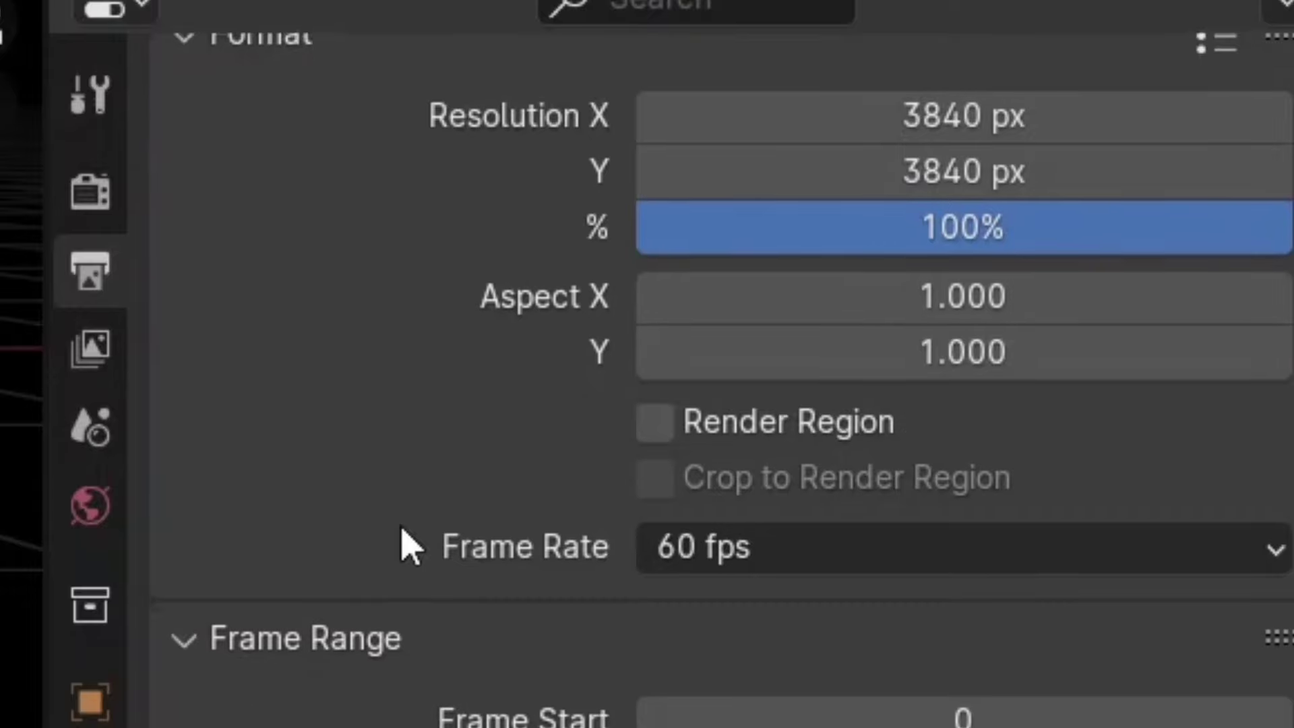
pyautogui.scroll(-4, 403, 544)
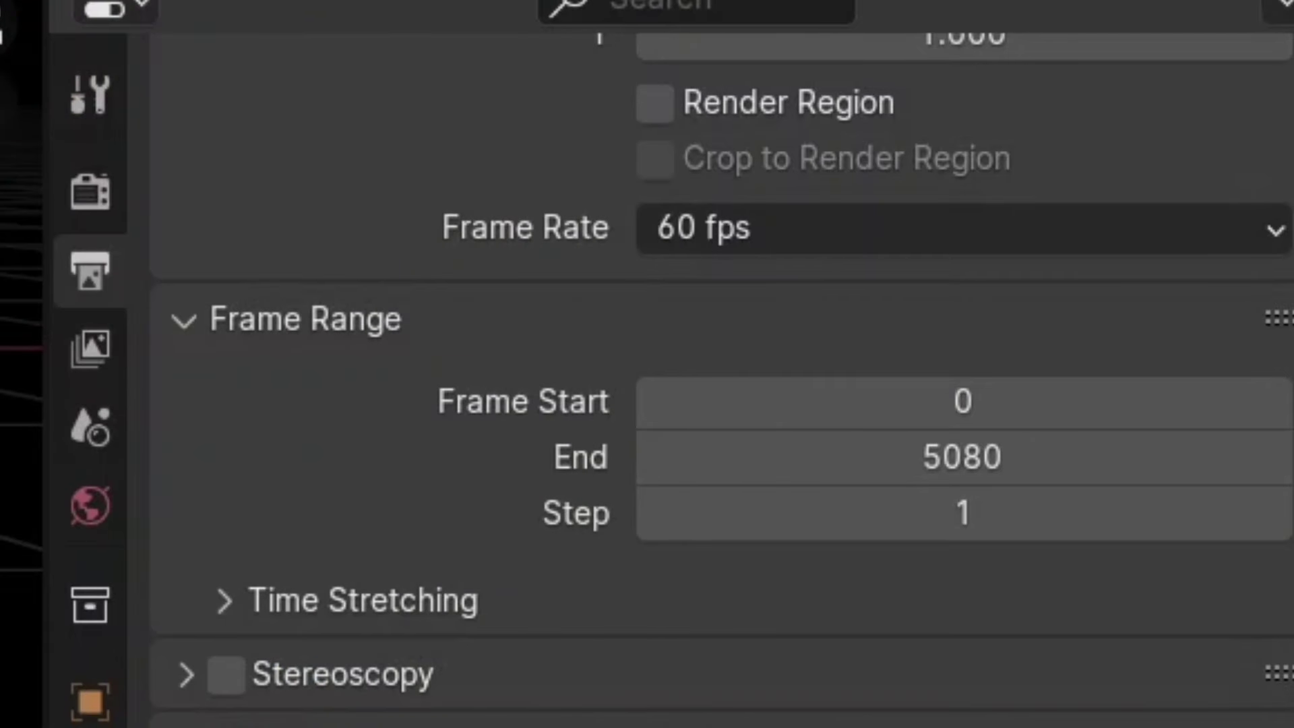
pyautogui.scroll(-1, 721, 381)
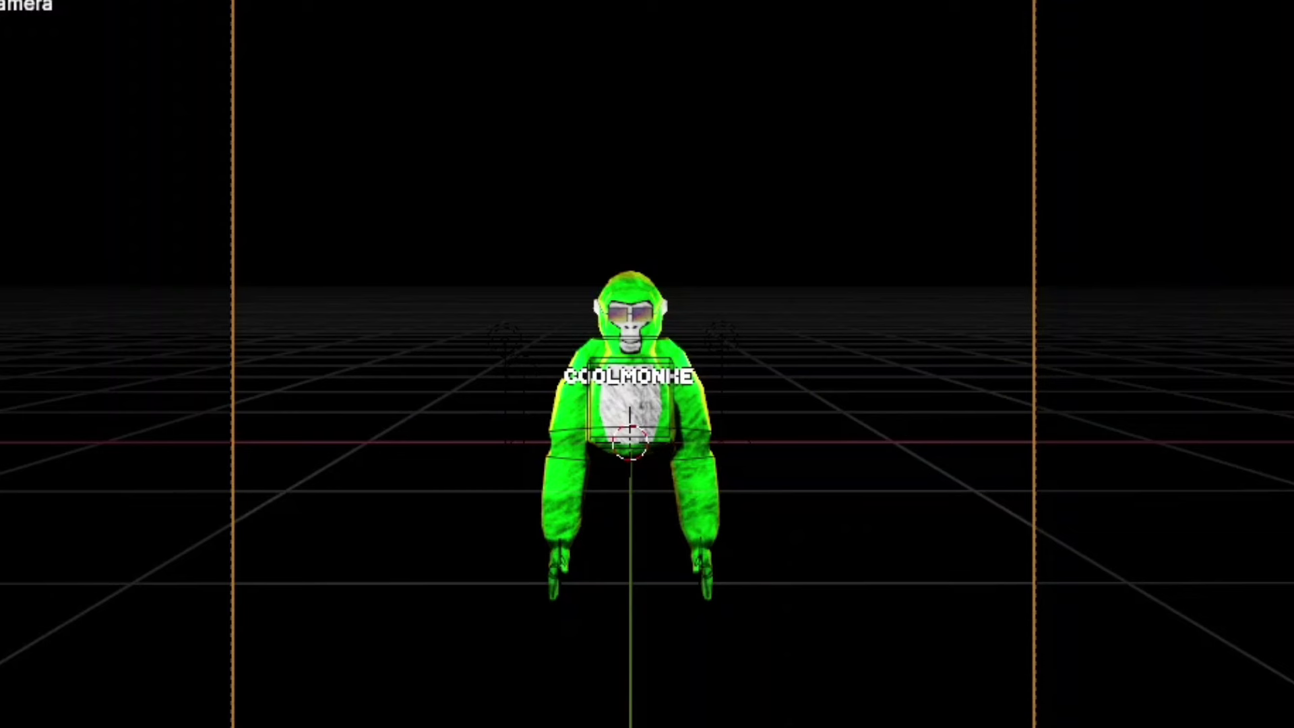
# - Set the camera's focal length to 22 mm
pyautogui.scroll(-10, 981, 491)
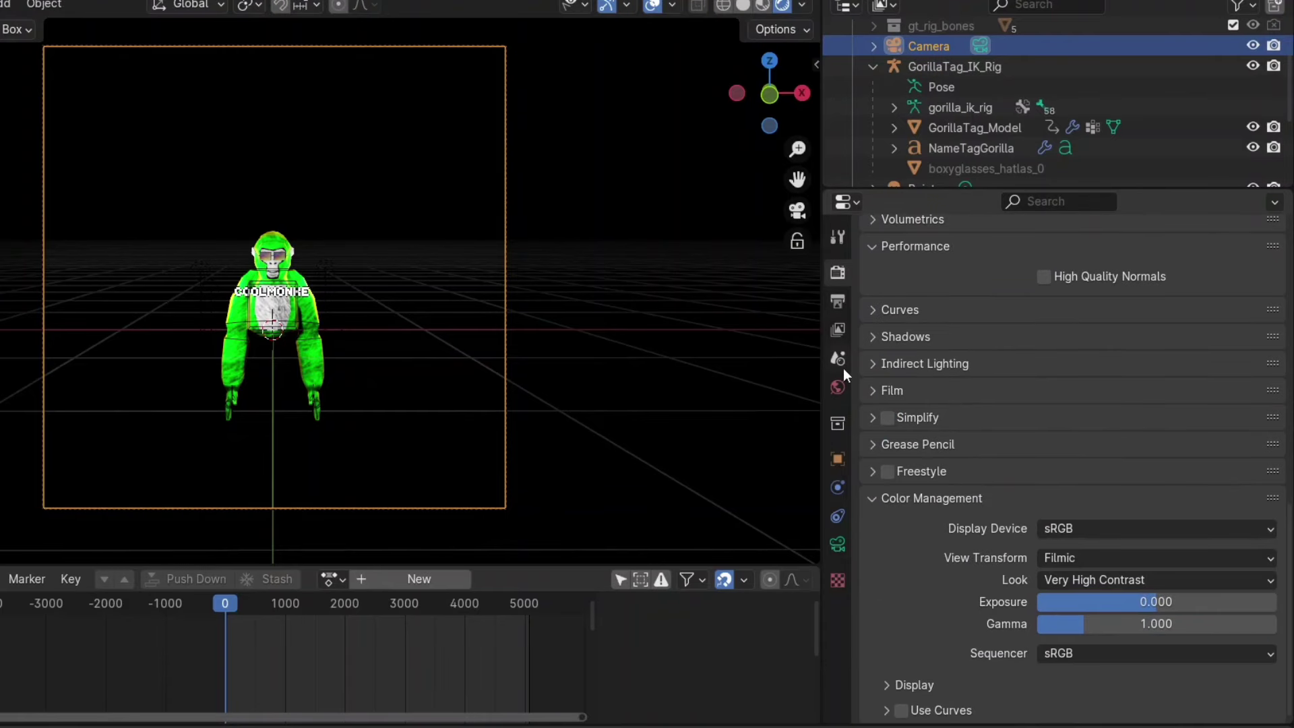
pyautogui.click(839, 357)
pyautogui.click(839, 329)
pyautogui.click(839, 387)
pyautogui.click(839, 423)
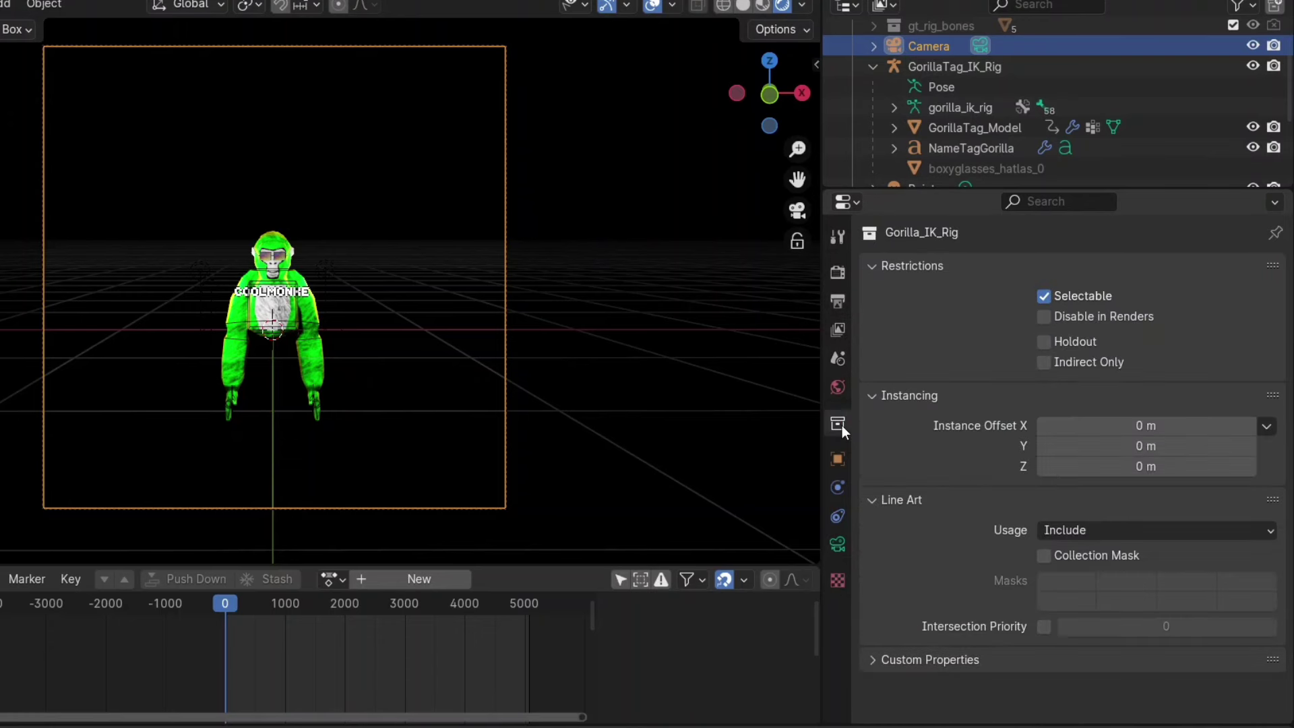
pyautogui.click(839, 459)
pyautogui.click(839, 487)
pyautogui.click(839, 516)
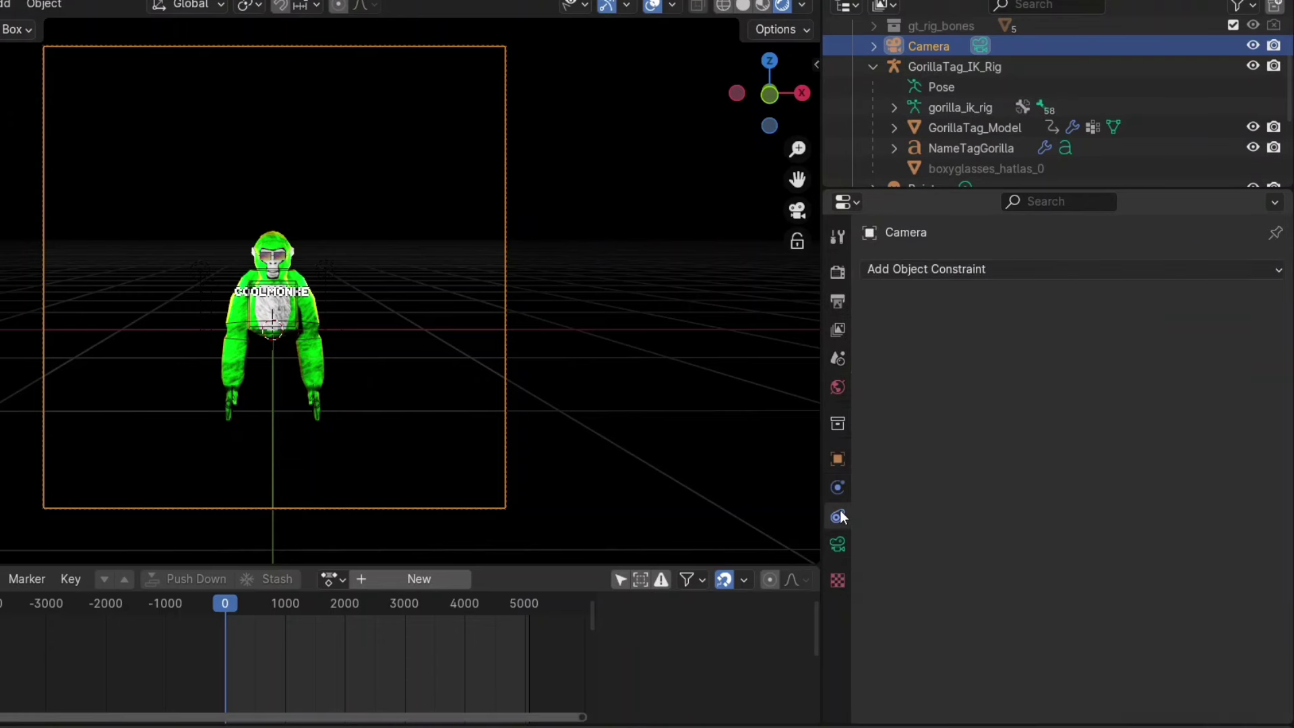
pyautogui.click(837, 546)
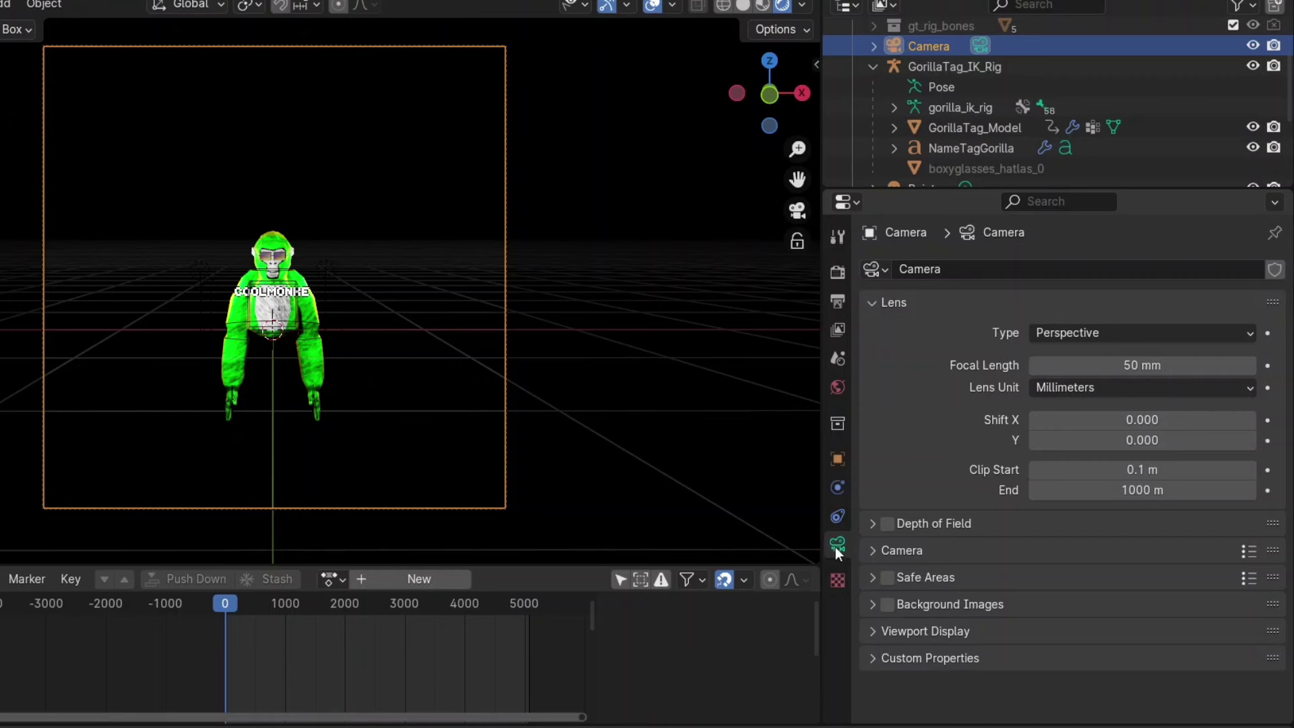
pyautogui.click(1155, 366)
pyautogui.write('22')
pyautogui.press('Return')
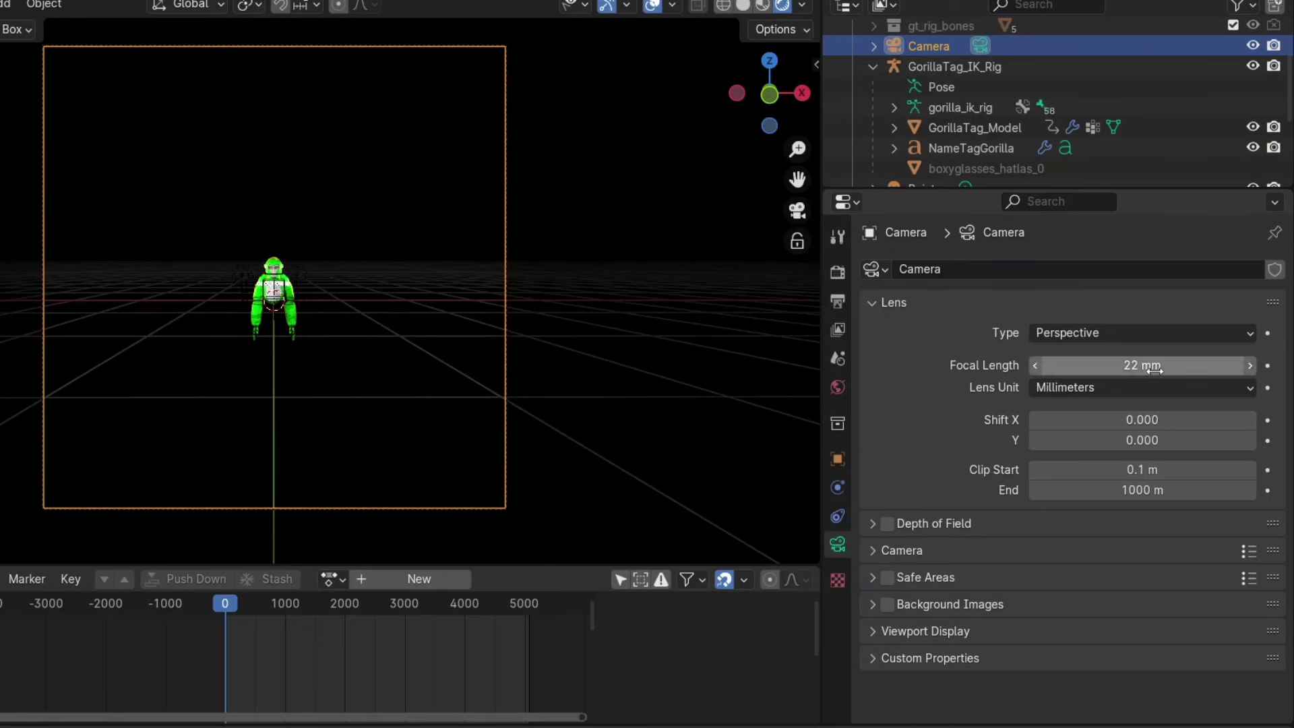
pyautogui.moveTo(1164, 366)
pyautogui.mouseDown()
pyautogui.moveTo(1105, 367)
pyautogui.moveTo(1226, 367)
pyautogui.moveTo(1166, 367)
pyautogui.mouseUp()
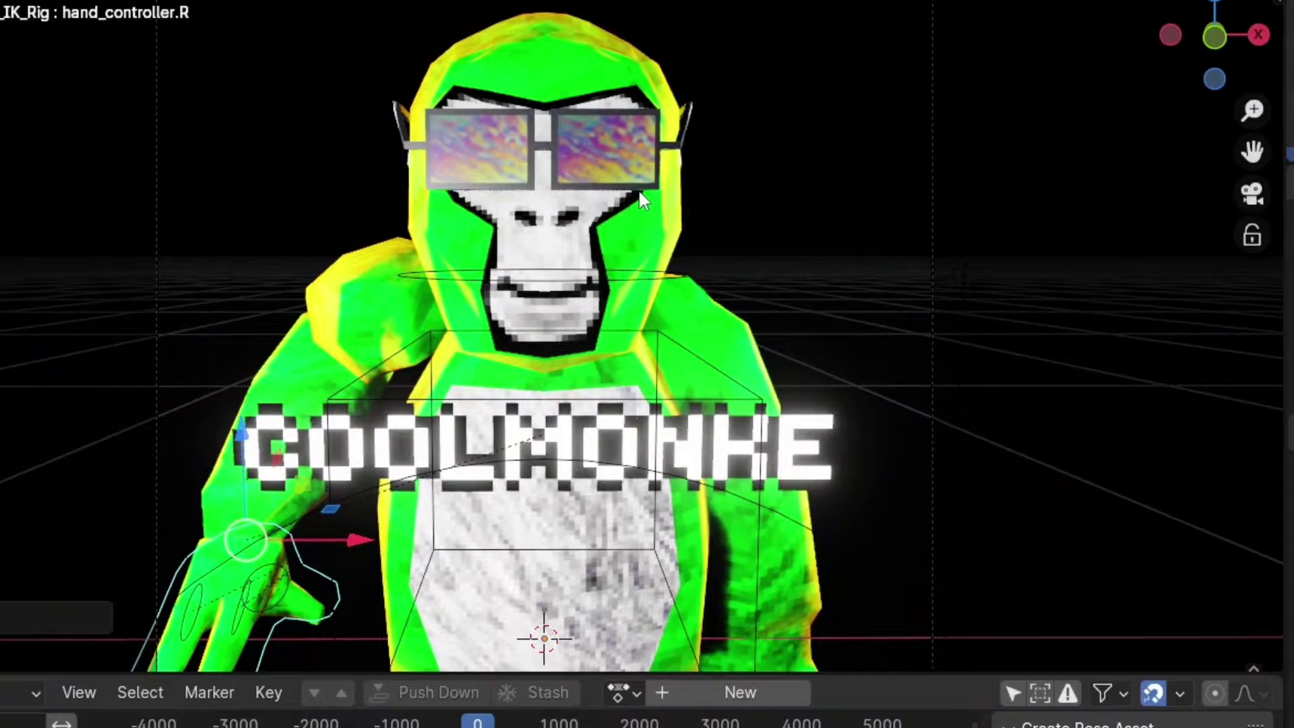
# - Move the gorilla's right hand controller further out from the body
pyautogui.moveTo(349, 541); pyautogui.dragTo(268, 475)
pyautogui.moveTo(351, 450); pyautogui.dragTo(279, 468)
pyautogui.scroll(-3, 539, 533)
# - Select the left hand controller, move it up and forward in front of the body, and check the pose through the camera
pyautogui.click(645, 606)
pyautogui.moveTo(637, 572); pyautogui.dragTo(809, 653)
pyautogui.scroll(2, 775, 526)
pyautogui.moveTo(766, 459); pyautogui.dragTo(776, 200)
pyautogui.moveTo(1213, 296); pyautogui.dragTo(1052, 326, button='middle')
pyautogui.moveTo(1045, 332); pyautogui.dragTo(690, 347)
pyautogui.moveTo(768, 505); pyautogui.dragTo(683, 413)
pyautogui.click(1251, 195)
# - Rotate the left hand controller so the fingers point upward, and move the hand inward in front of the face
pyautogui.hotkey('shift', 'space')
pyautogui.press('r')
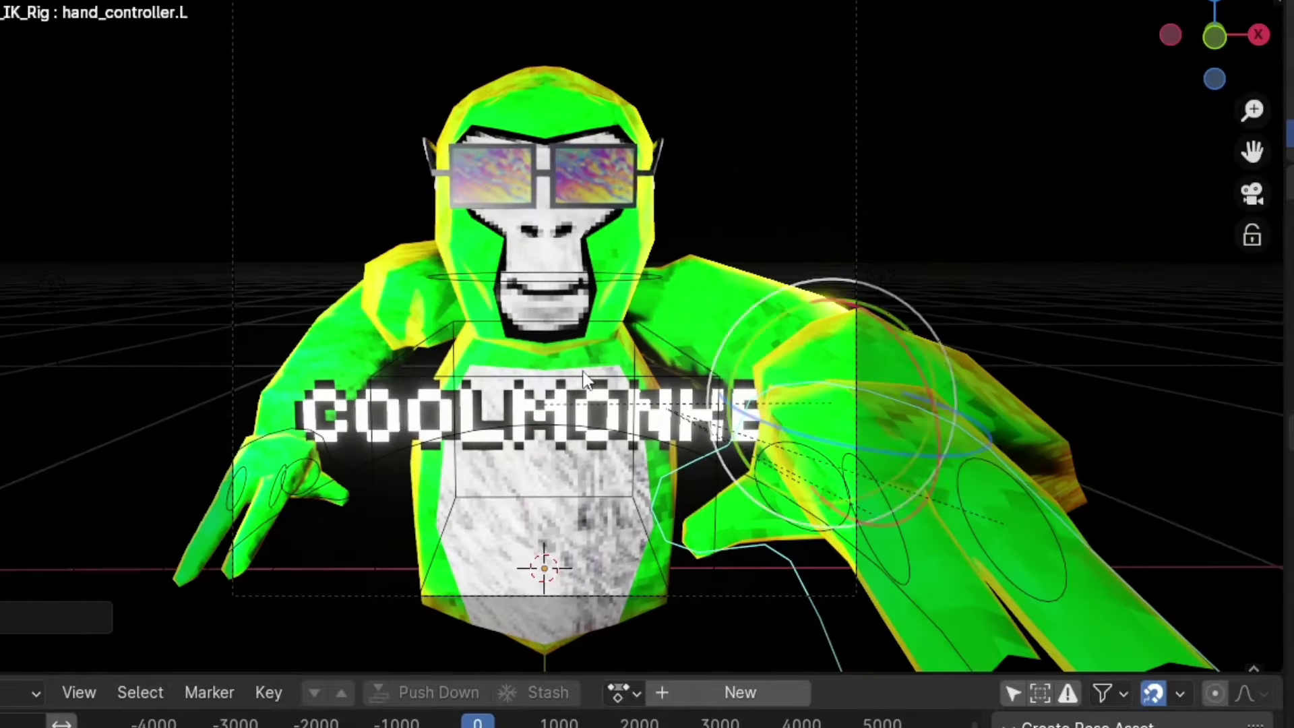
pyautogui.moveTo(805, 418); pyautogui.dragTo(722, 170)
pyautogui.moveTo(825, 446); pyautogui.dragTo(738, 327)
pyautogui.click(1, 135)
pyautogui.moveTo(909, 404); pyautogui.dragTo(762, 439)
pyautogui.moveTo(761, 440); pyautogui.dragTo(547, 412, button='middle')
pyautogui.click(1252, 195)
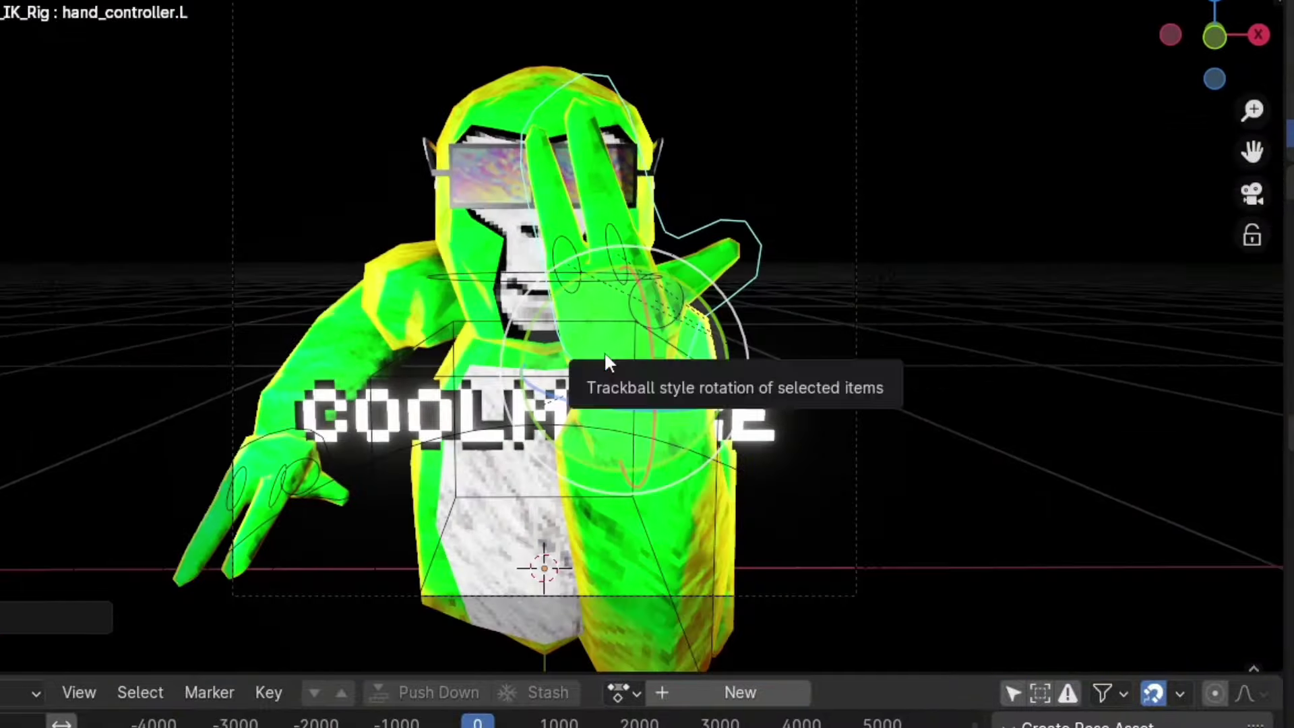
# - Move the left hand out from the face and rotate it so the fingers point sideways toward the chin
pyautogui.moveTo(872, 372)
pyautogui.mouseDown()
pyautogui.moveTo(891, 382)
pyautogui.moveTo(872, 384)
pyautogui.mouseUp()
pyautogui.click(2, 175)
pyautogui.moveTo(720, 268); pyautogui.dragTo(637, 350)
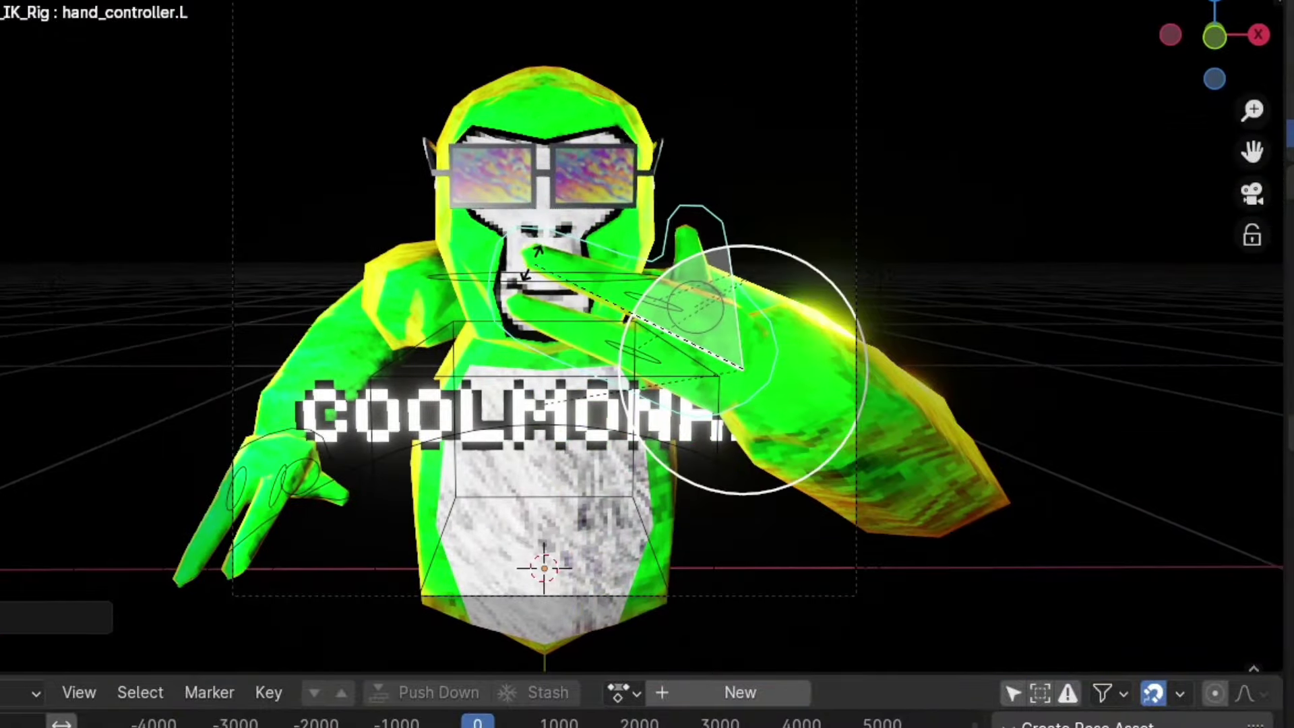
pyautogui.click(652, 302)
pyautogui.moveTo(652, 301); pyautogui.dragTo(421, 186)
pyautogui.click(634, 352)
pyautogui.moveTo(633, 352); pyautogui.dragTo(371, 197)
# - Shift the left hand controller along the X axis and pull it back toward the body beside the chin
pyautogui.click(1, 135)
pyautogui.moveTo(743, 351); pyautogui.dragTo(751, 371)
pyautogui.click(764, 389)
pyautogui.moveTo(852, 370)
pyautogui.mouseDown()
pyautogui.moveTo(976, 353)
pyautogui.moveTo(830, 372)
pyautogui.mouseUp()
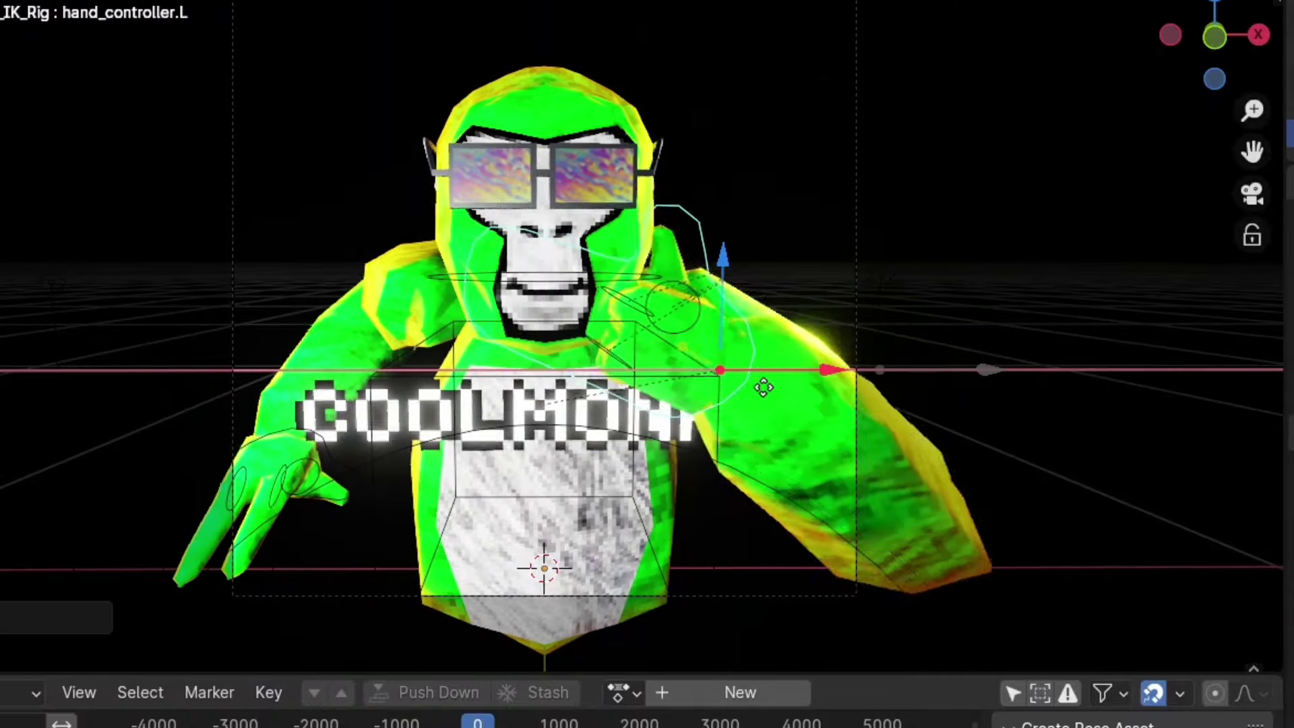
pyautogui.moveTo(762, 385); pyautogui.dragTo(722, 409, button='middle')
pyautogui.moveTo(654, 447); pyautogui.dragTo(431, 469)
pyautogui.moveTo(391, 492); pyautogui.dragTo(331, 522, button='middle')
pyautogui.click(1252, 193)
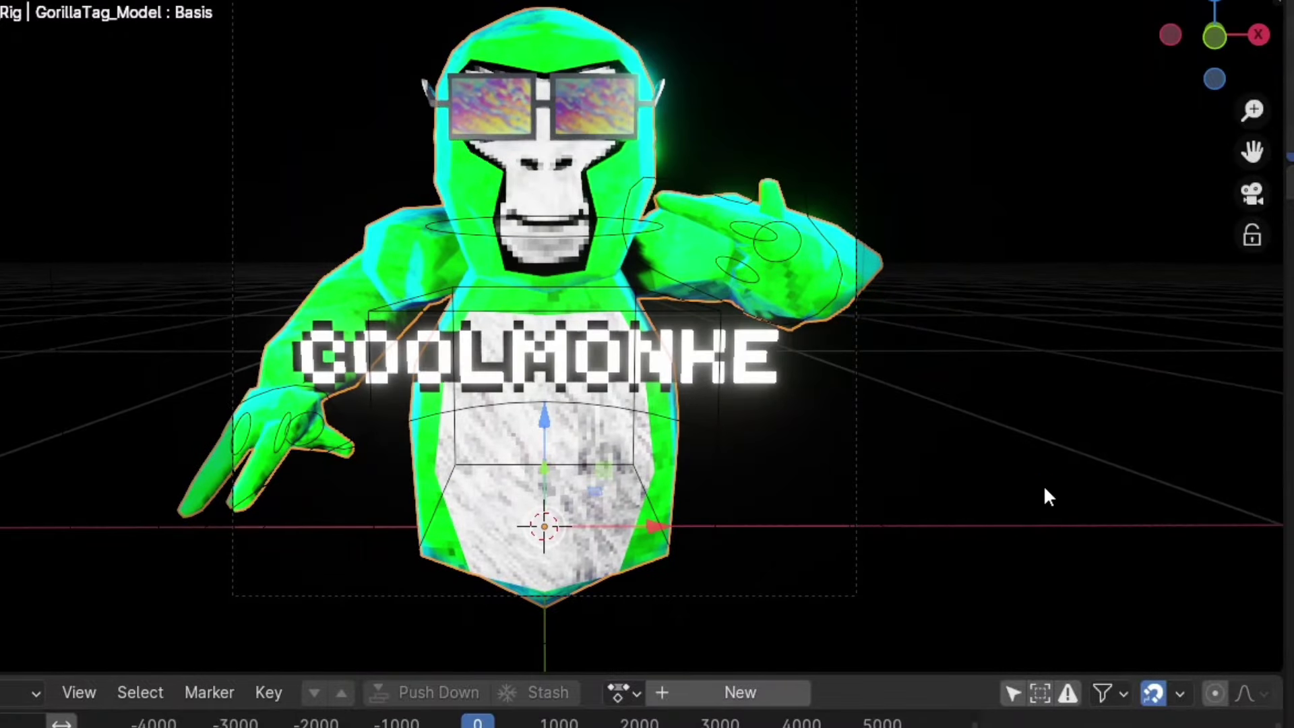
pyautogui.click(1023, 354)
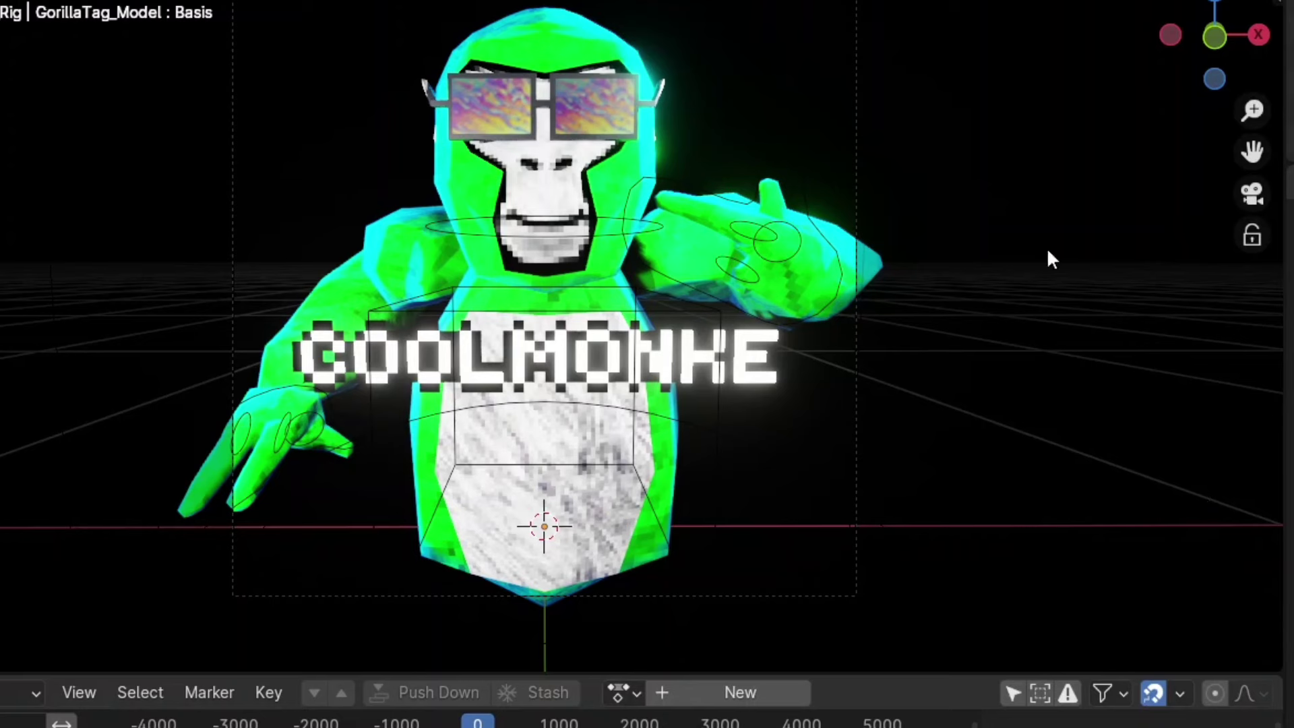
pyautogui.hotkey('shift', 'a')
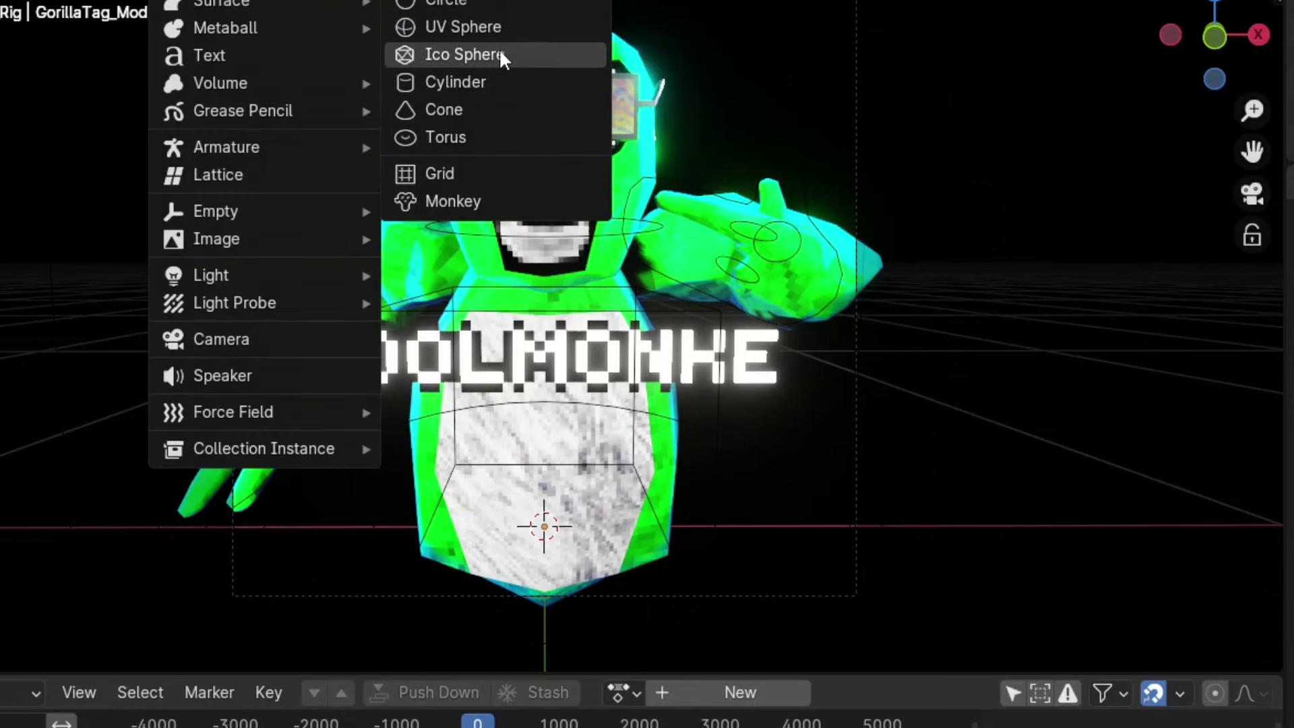
# - Enable depth of field on the camera and set the focus distance to 0.38 m
pyautogui.click(761, 364)
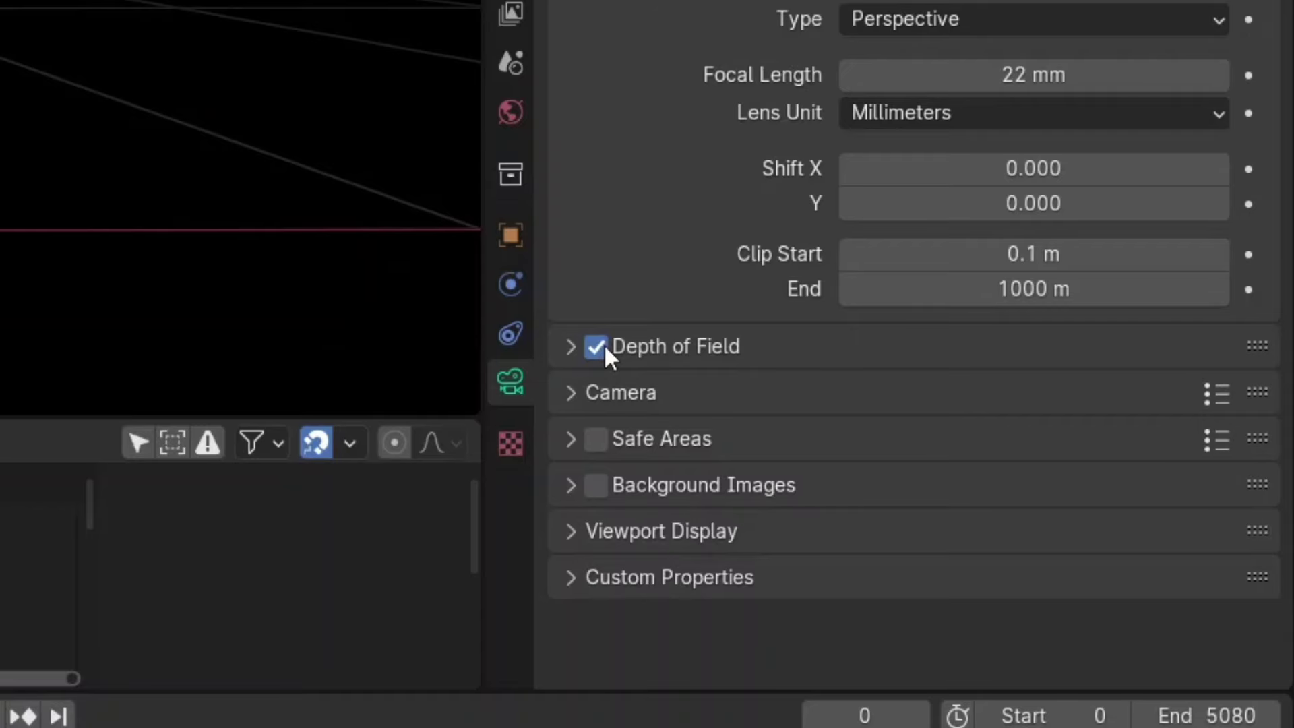
pyautogui.click(566, 356)
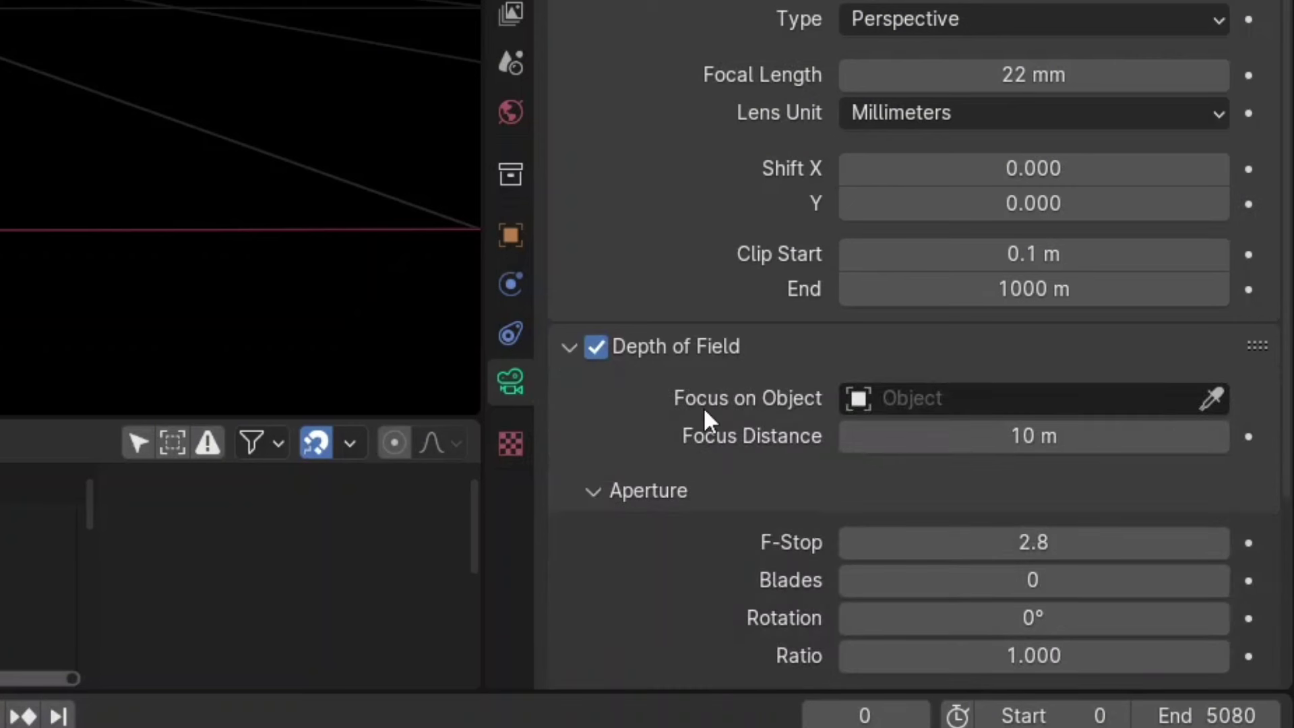
pyautogui.moveTo(962, 438); pyautogui.dragTo(965, 438)
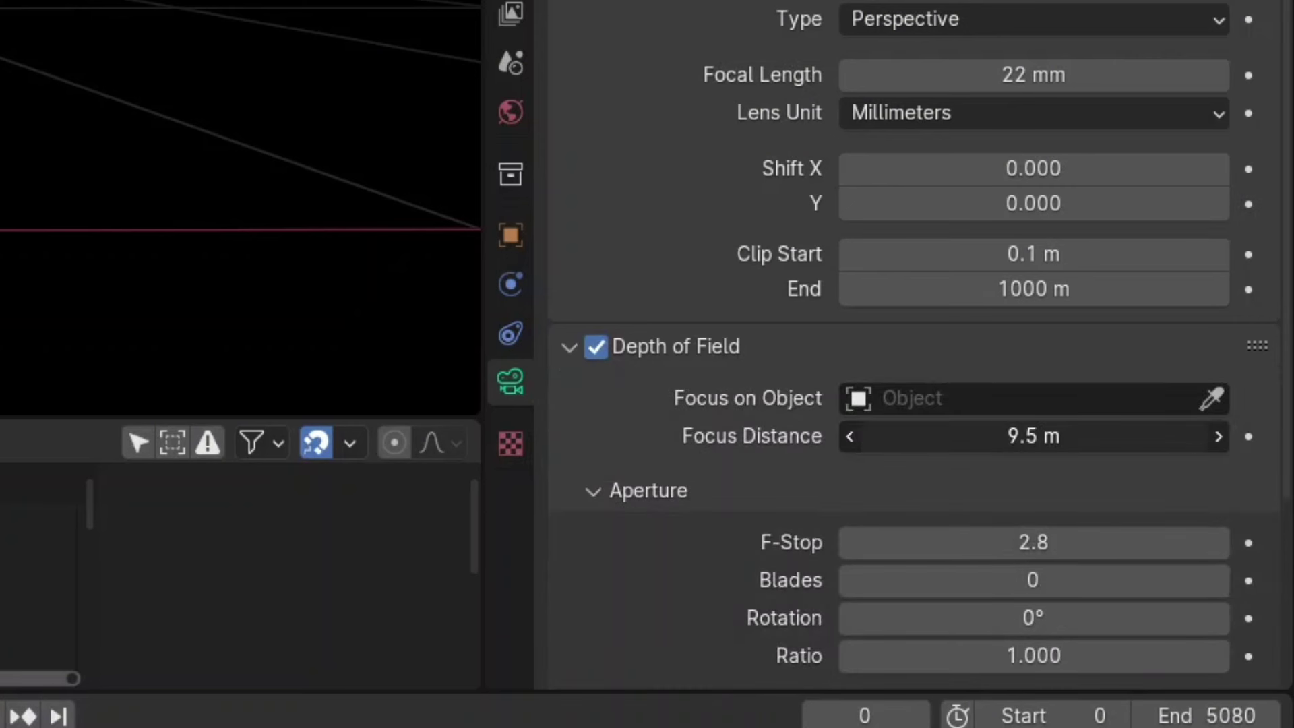
pyautogui.moveTo(965, 438); pyautogui.dragTo(984, 438)
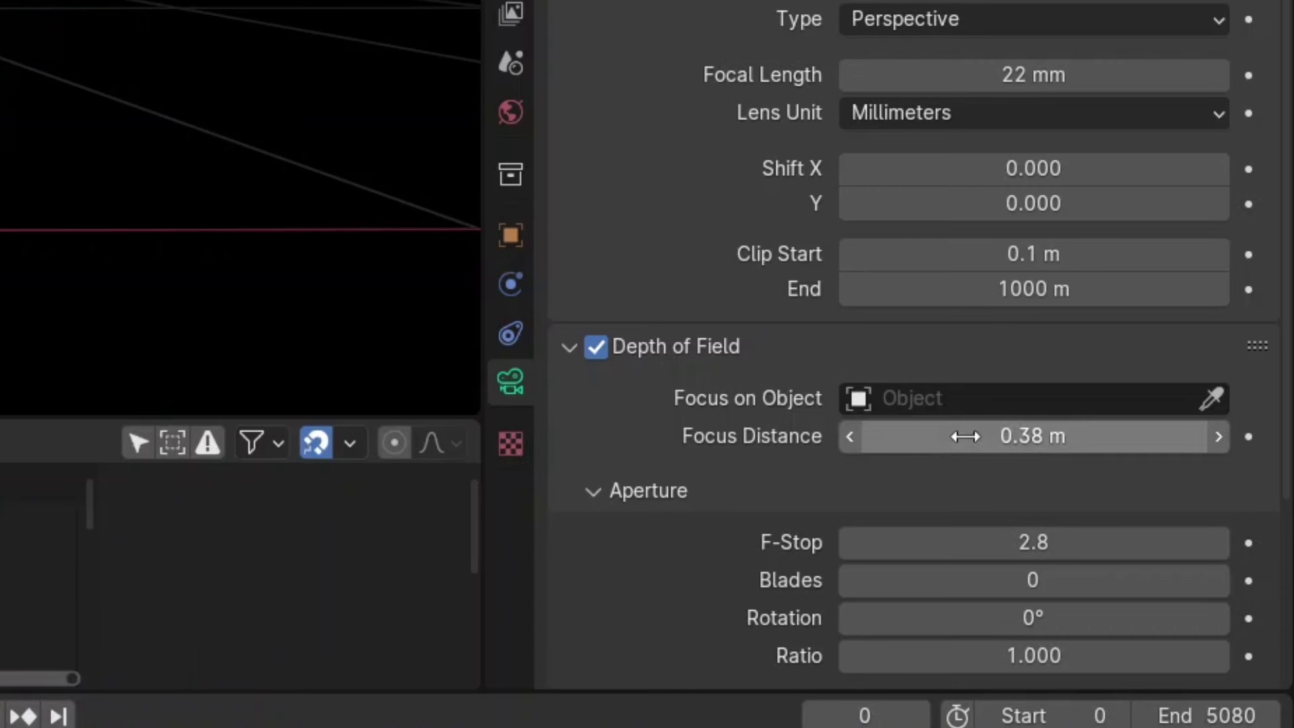
# - Adjust the F-Stop of the camera's depth of field aperture
pyautogui.scroll(-2, 932, 513)
pyautogui.moveTo(933, 475); pyautogui.dragTo(933, 475)
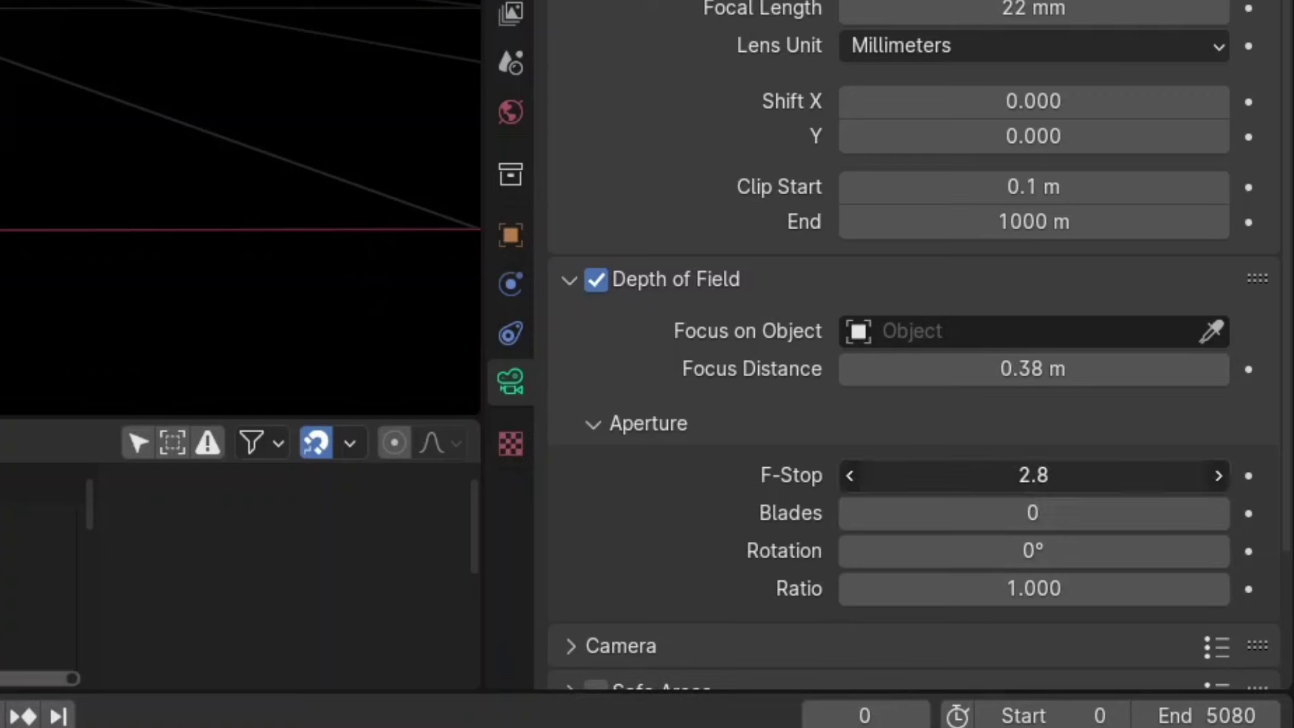
pyautogui.moveTo(1033, 475); pyautogui.dragTo(957, 475)
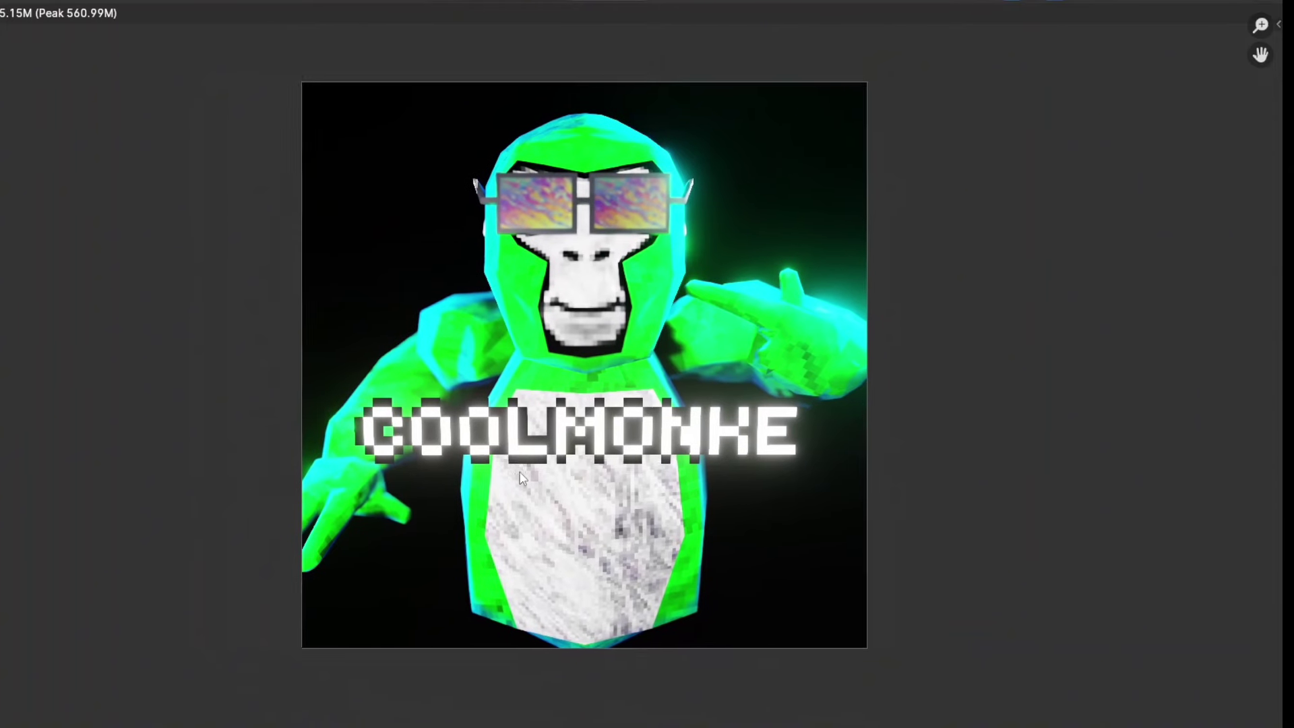
# - Examine the rendered gorilla image as a whole and up close to check the pose, glow and name tag
pyautogui.moveTo(608, 467); pyautogui.dragTo(515, 471, button='middle')
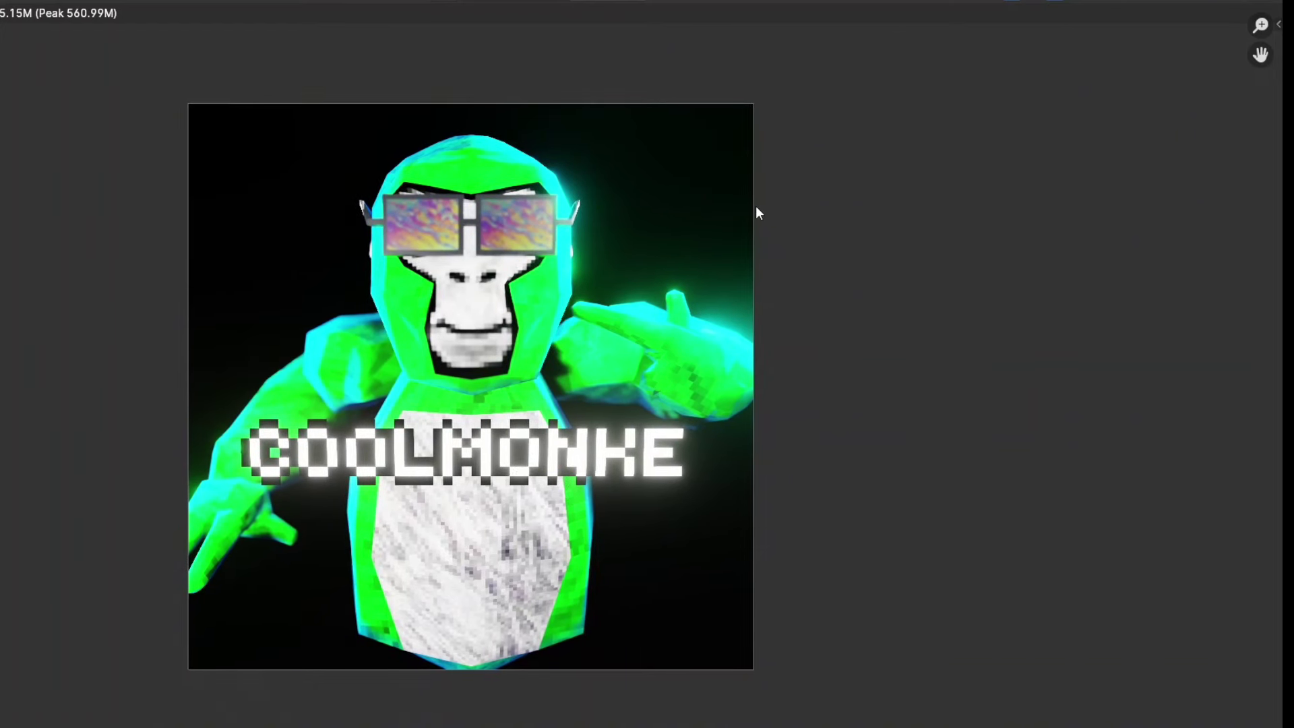
pyautogui.moveTo(384, 329); pyautogui.dragTo(384, 387, button='middle')
pyautogui.scroll(-2, 384, 329)
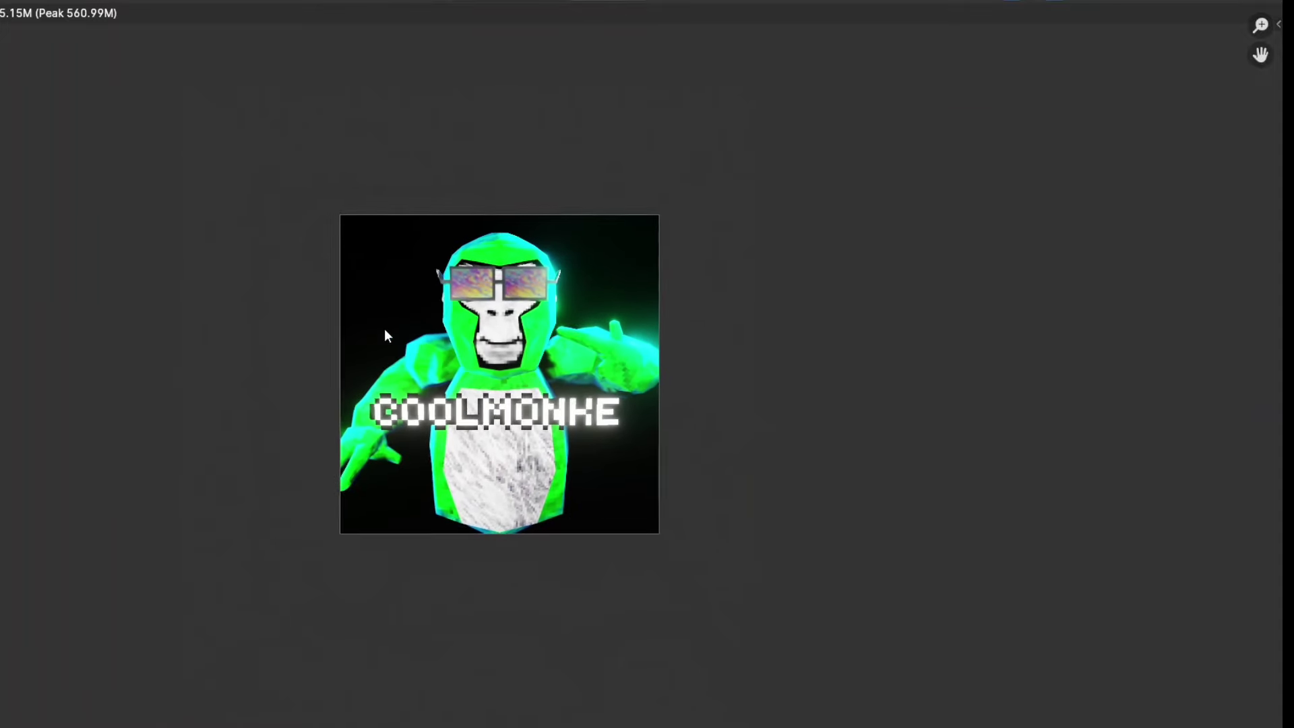
pyautogui.scroll(2, 384, 329)
pyautogui.scroll(2, 385, 329)
pyautogui.scroll(-2, 385, 330)
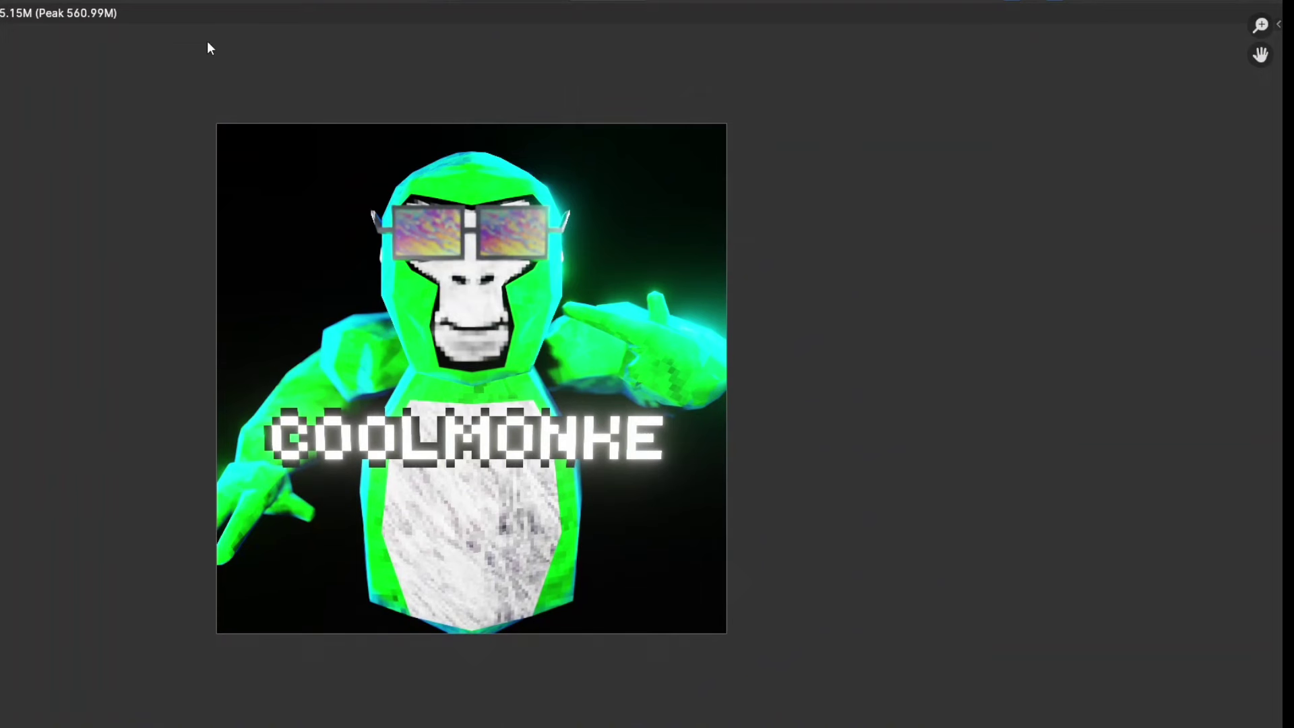
pyautogui.click(26, 3)
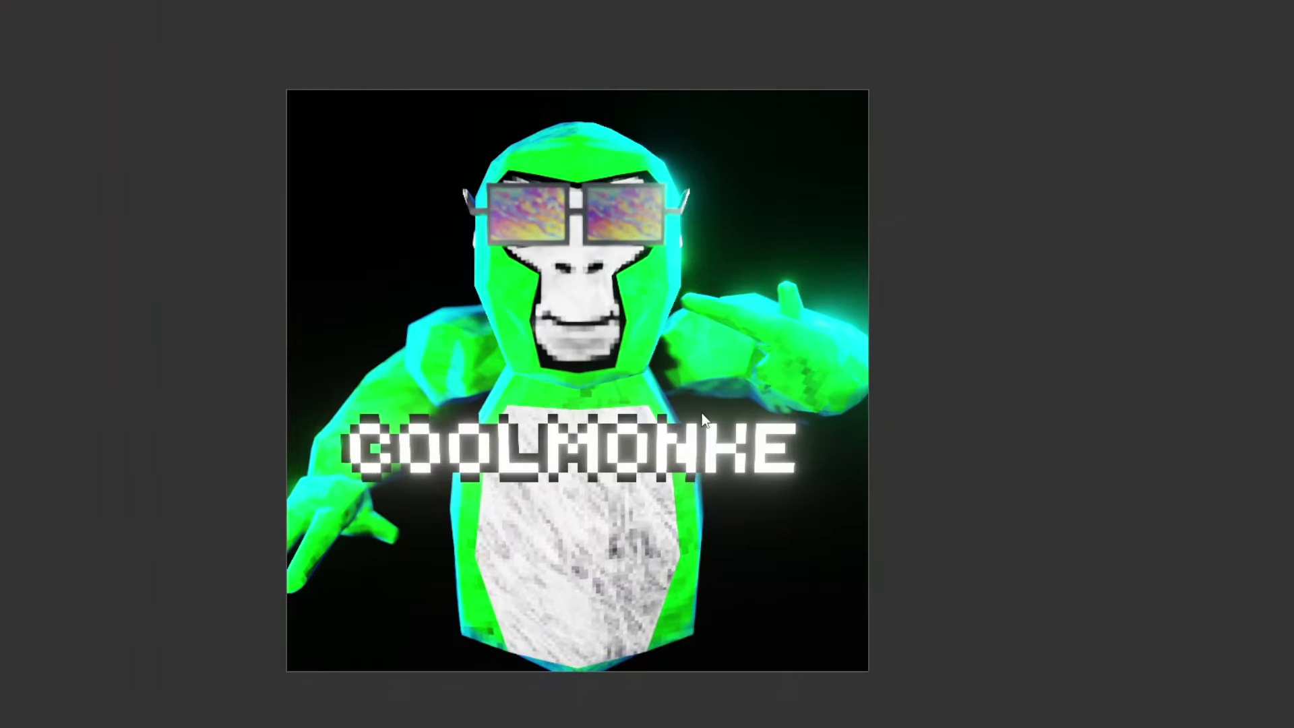